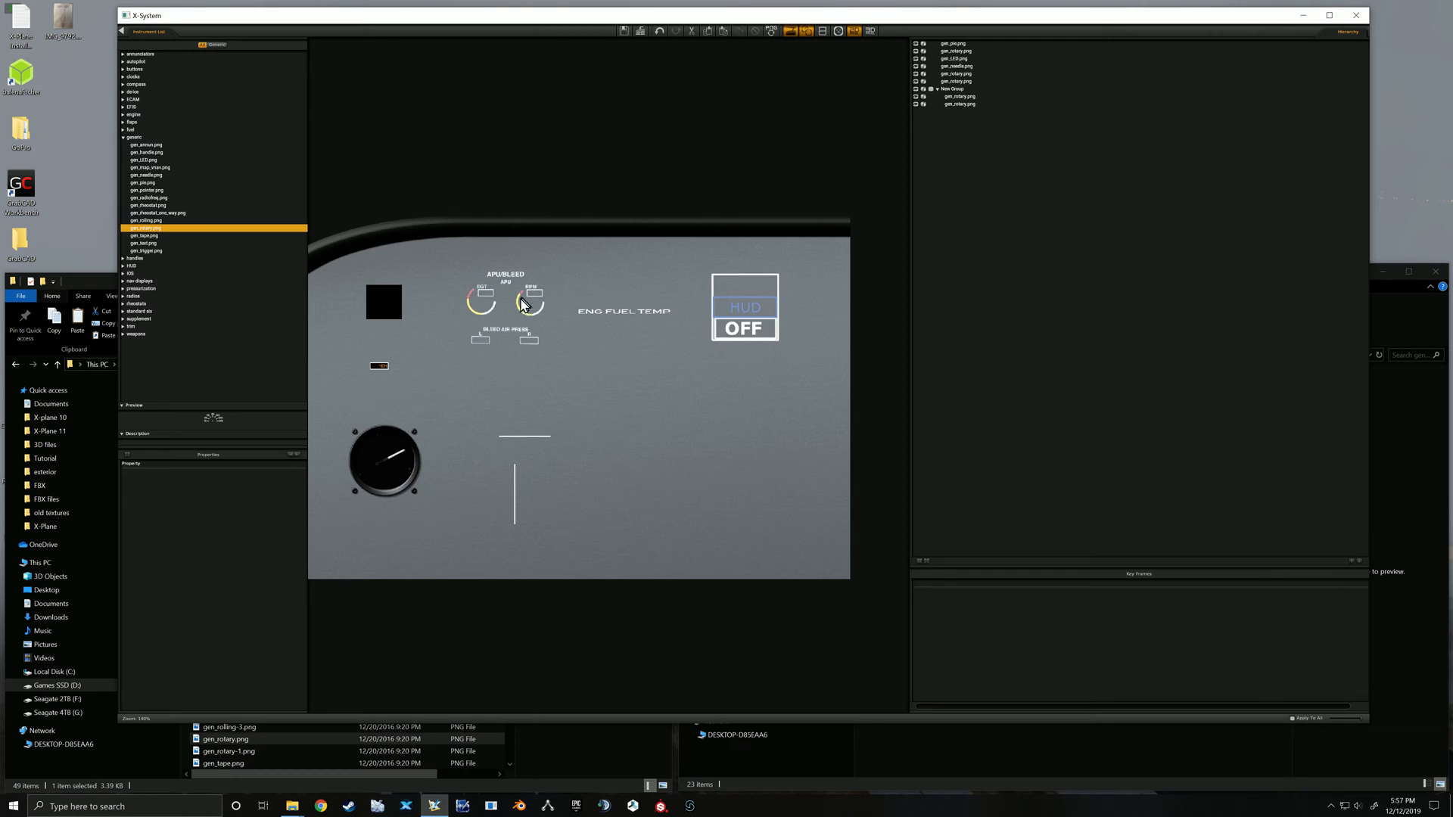
Switch to File Explorer, show the default and aircraft generic folders side by side, and look through the default generic instrument images
{"action": "left_click", "coordinate": [628, 743]}
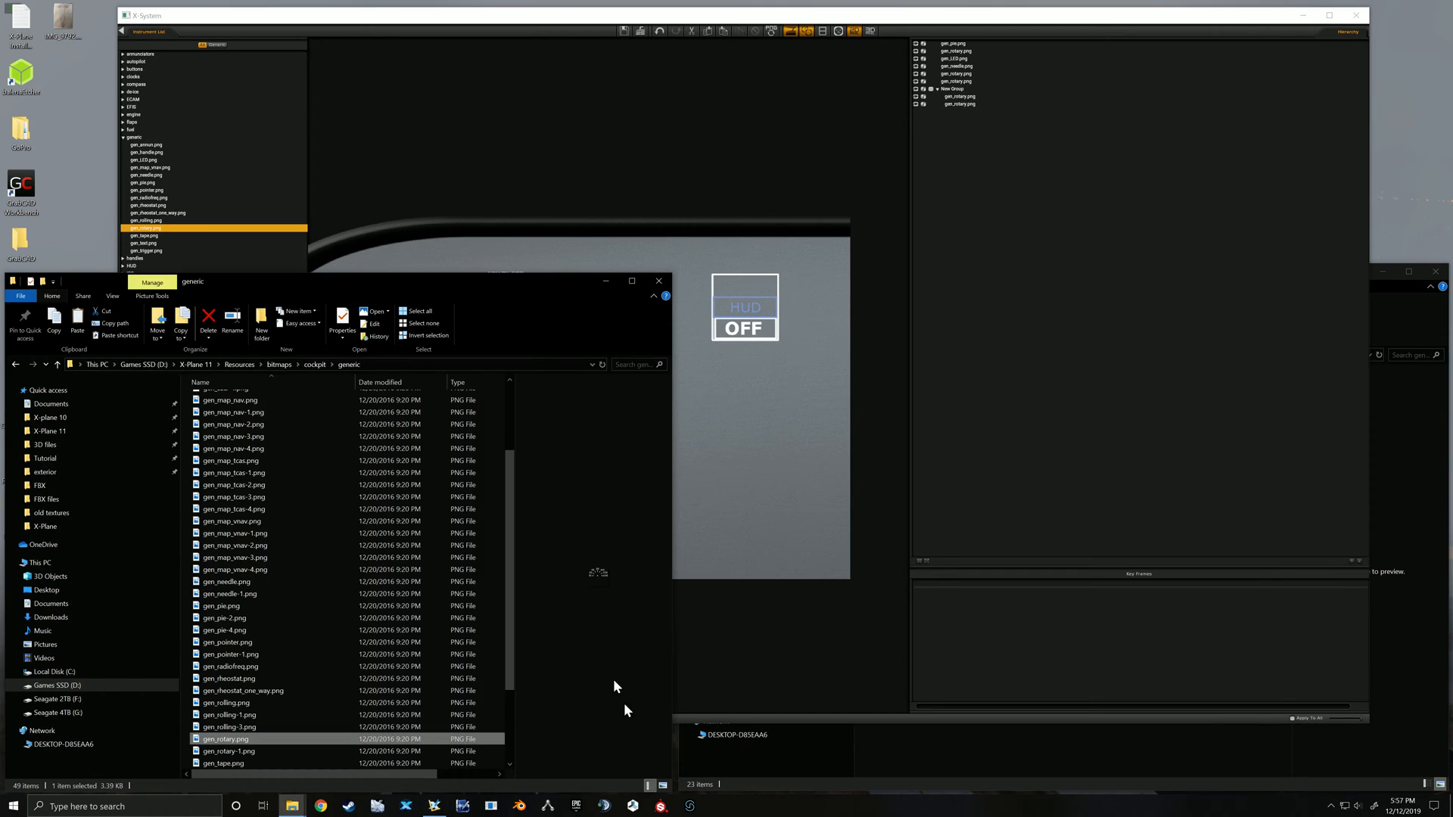
{"action": "left_click", "coordinate": [910, 739]}
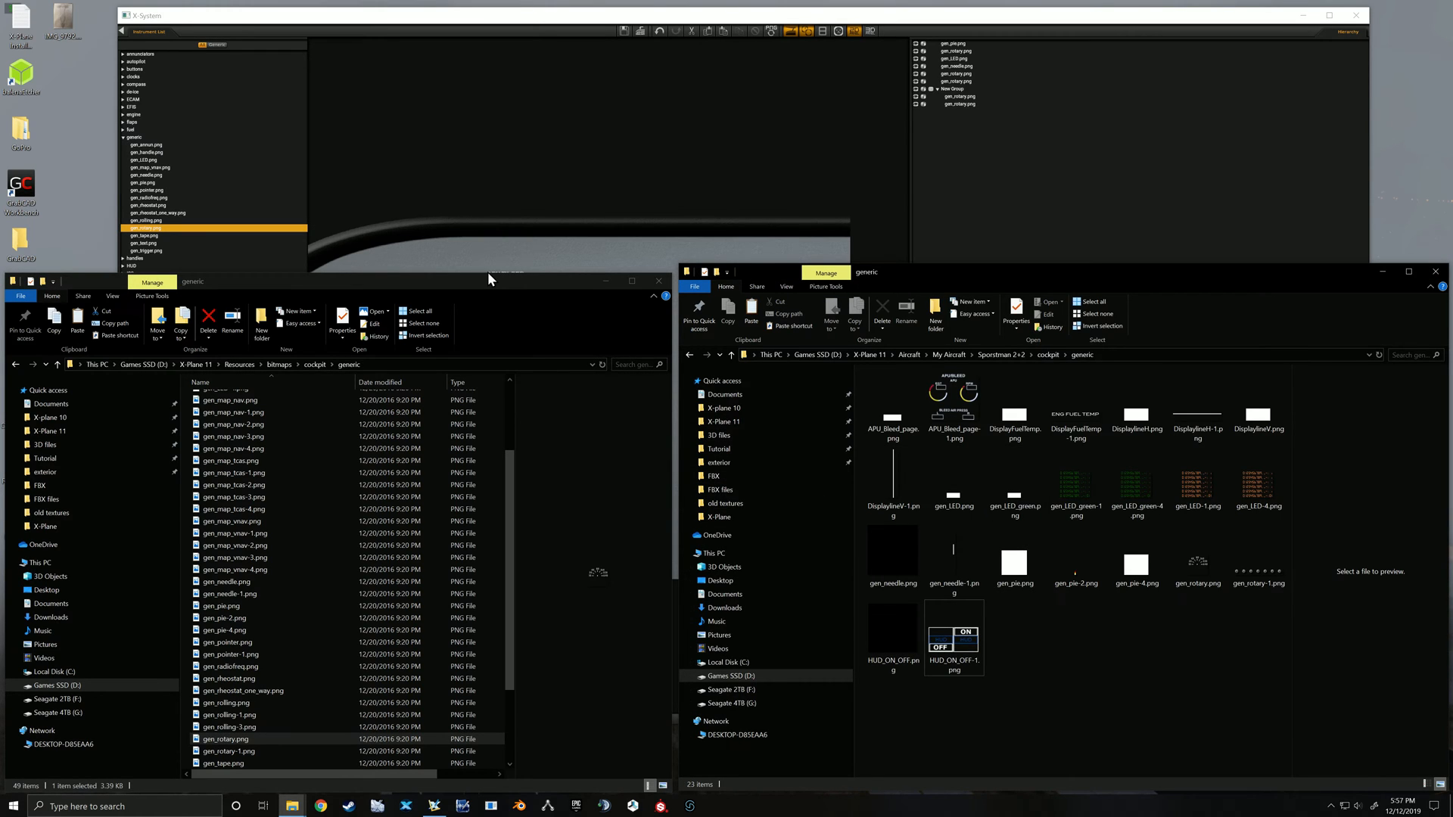
{"action": "left_click_drag", "start_coordinate": [498, 274], "coordinate": [503, 266]}
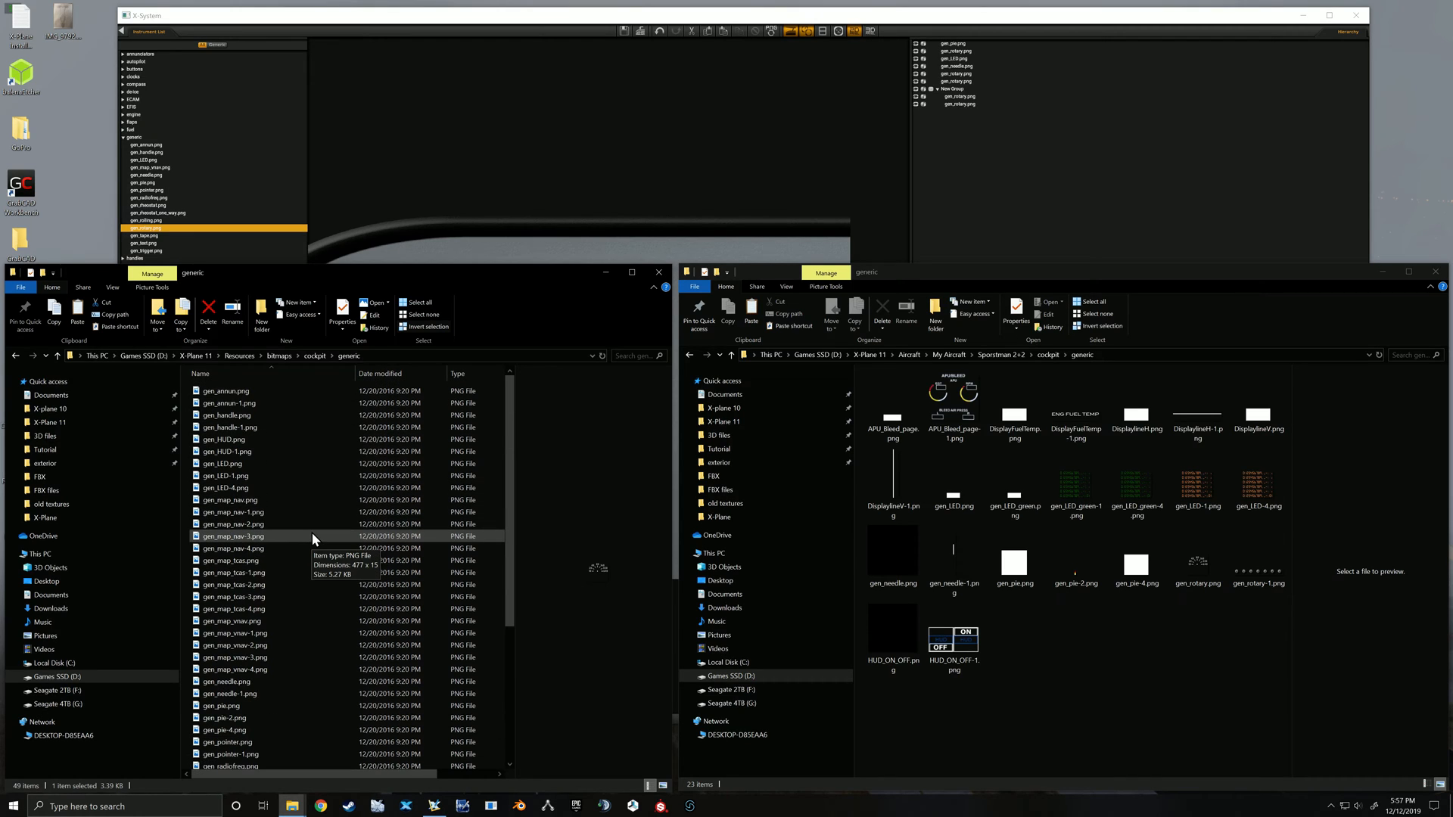
{"action": "scroll", "coordinate": [287, 434], "scroll_direction": "down", "scroll_amount": 3}
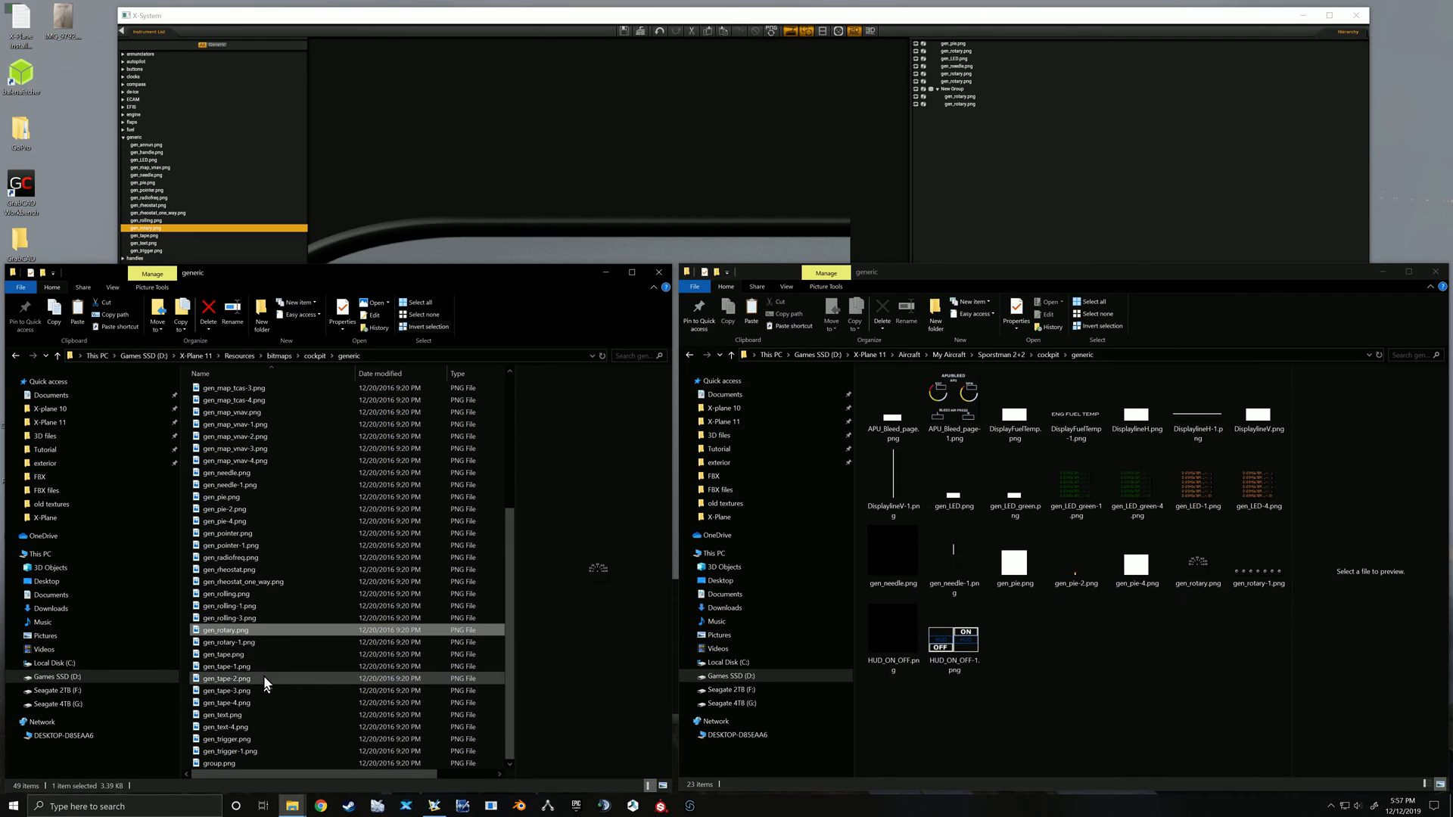
{"action": "scroll", "coordinate": [286, 468], "scroll_direction": "up", "scroll_amount": 6}
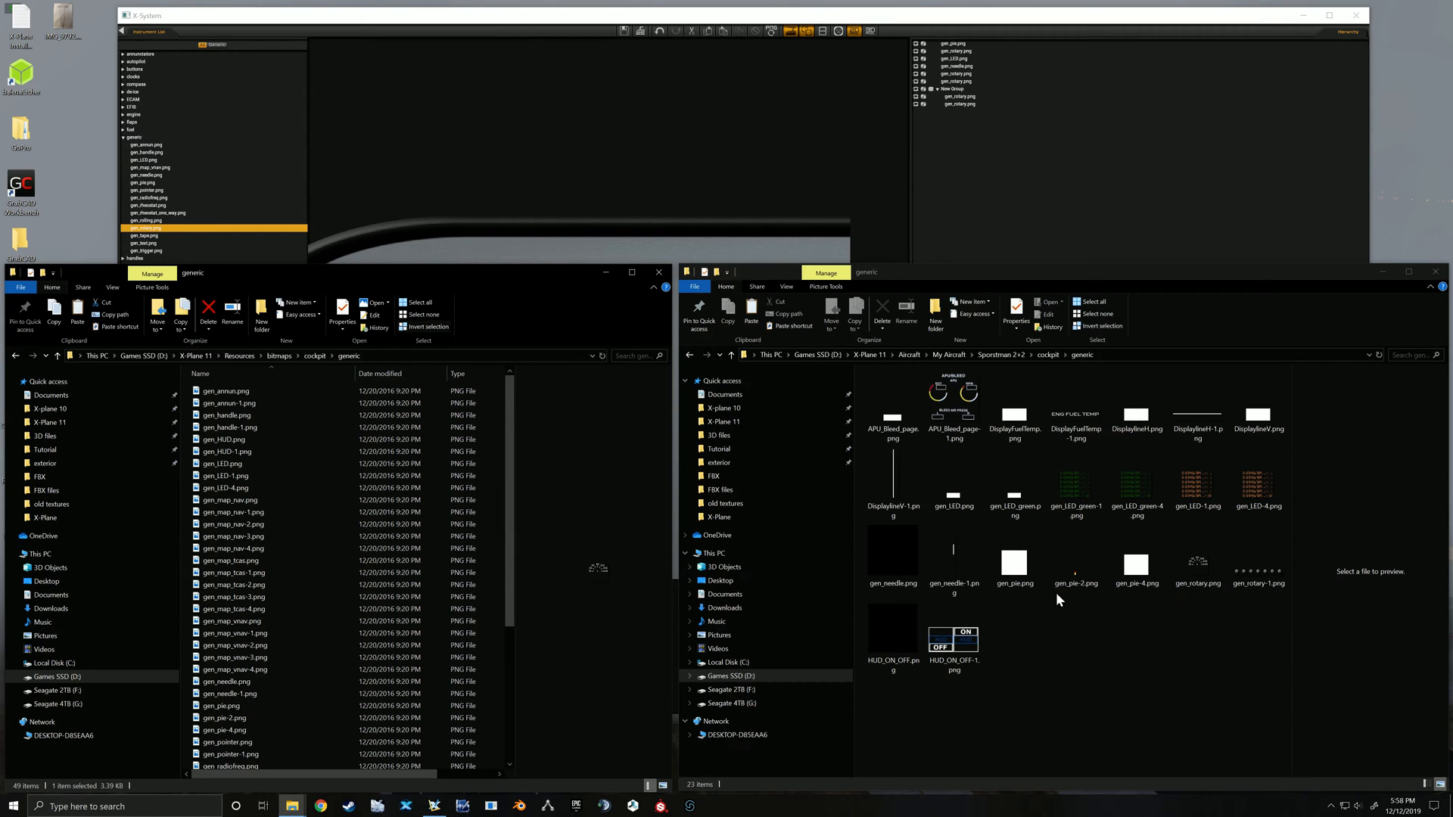
Compare gen_pie.png and gen_pie-2.png in the aircraft's generic folder with the default gen_pie.png, gen_pie-2.png and gen_pie-4.png
{"action": "left_click", "coordinate": [1023, 564]}
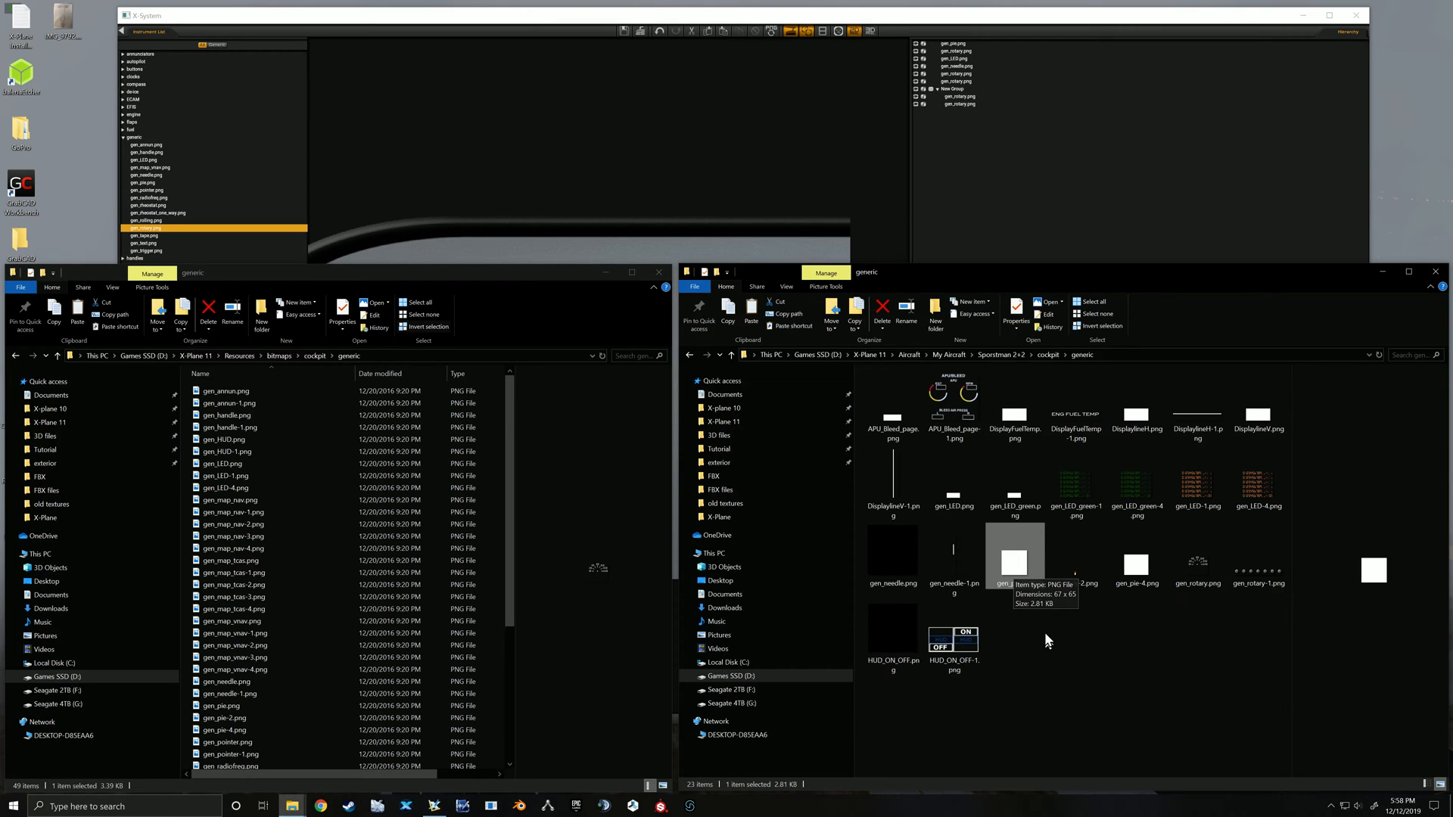
{"action": "left_click", "coordinate": [1082, 579]}
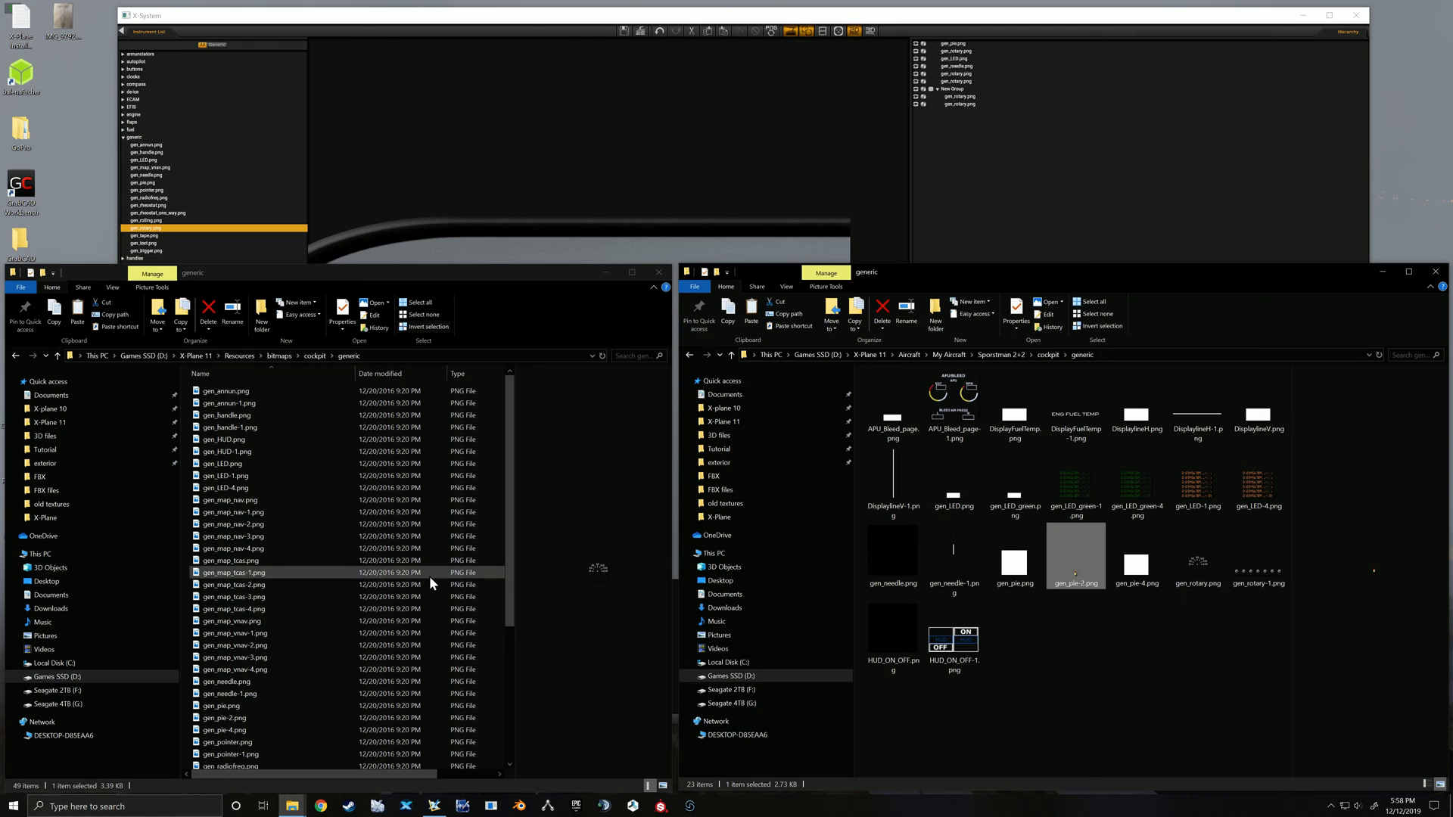
{"action": "scroll", "coordinate": [306, 569], "scroll_direction": "down", "scroll_amount": 2}
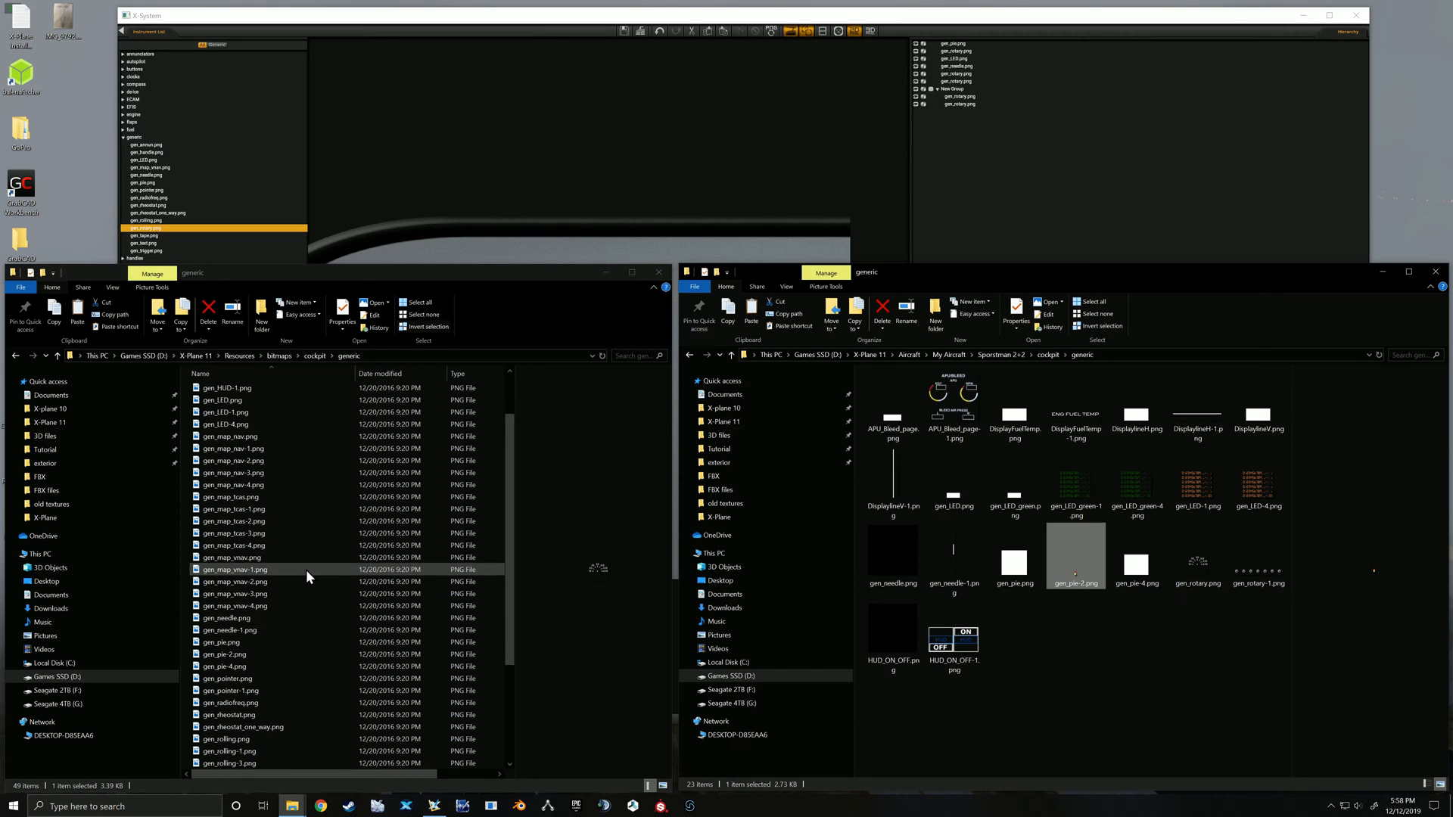
{"action": "left_click", "coordinate": [230, 642]}
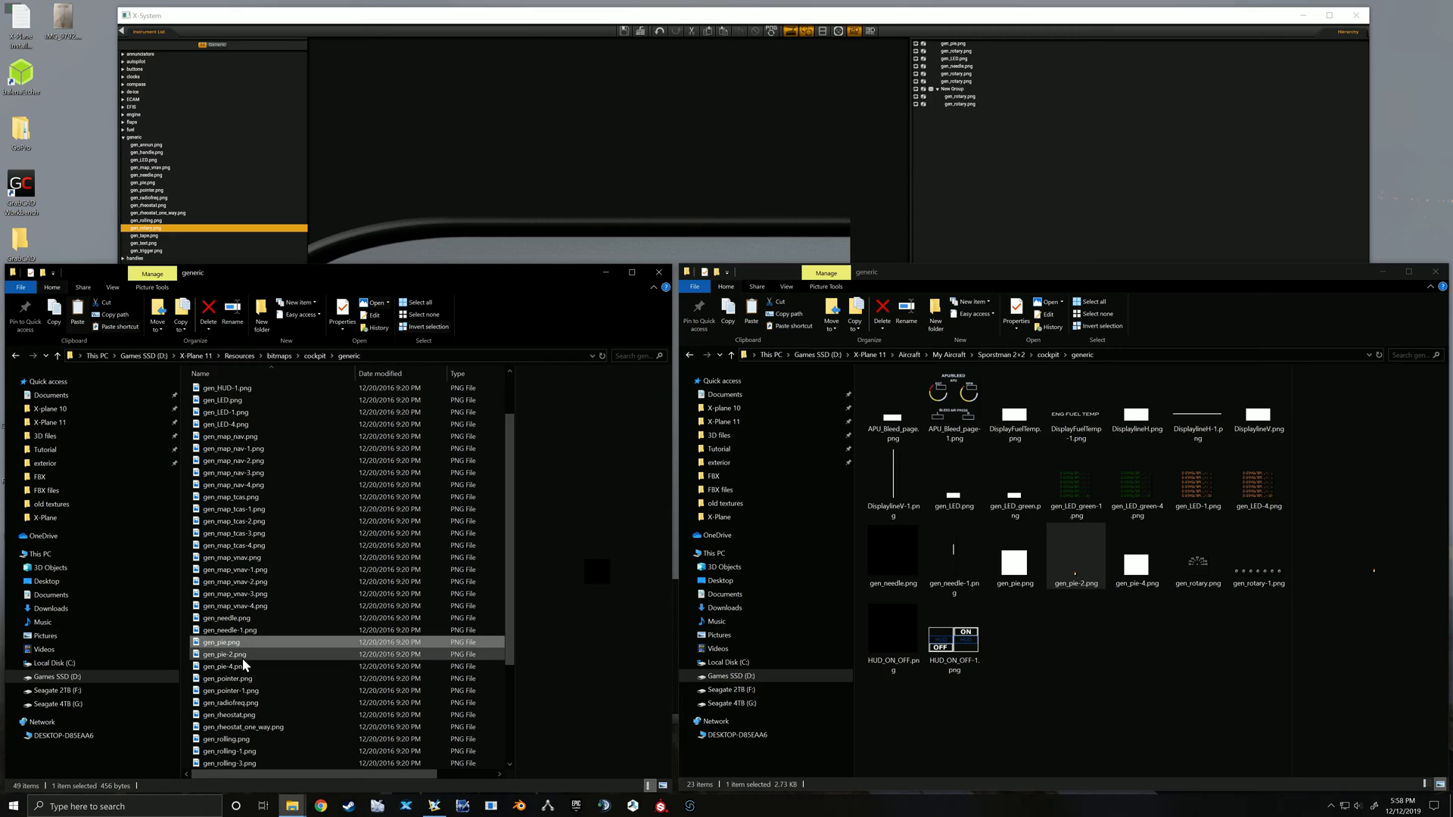
{"action": "left_click", "coordinate": [251, 653]}
{"action": "left_click", "coordinate": [251, 666]}
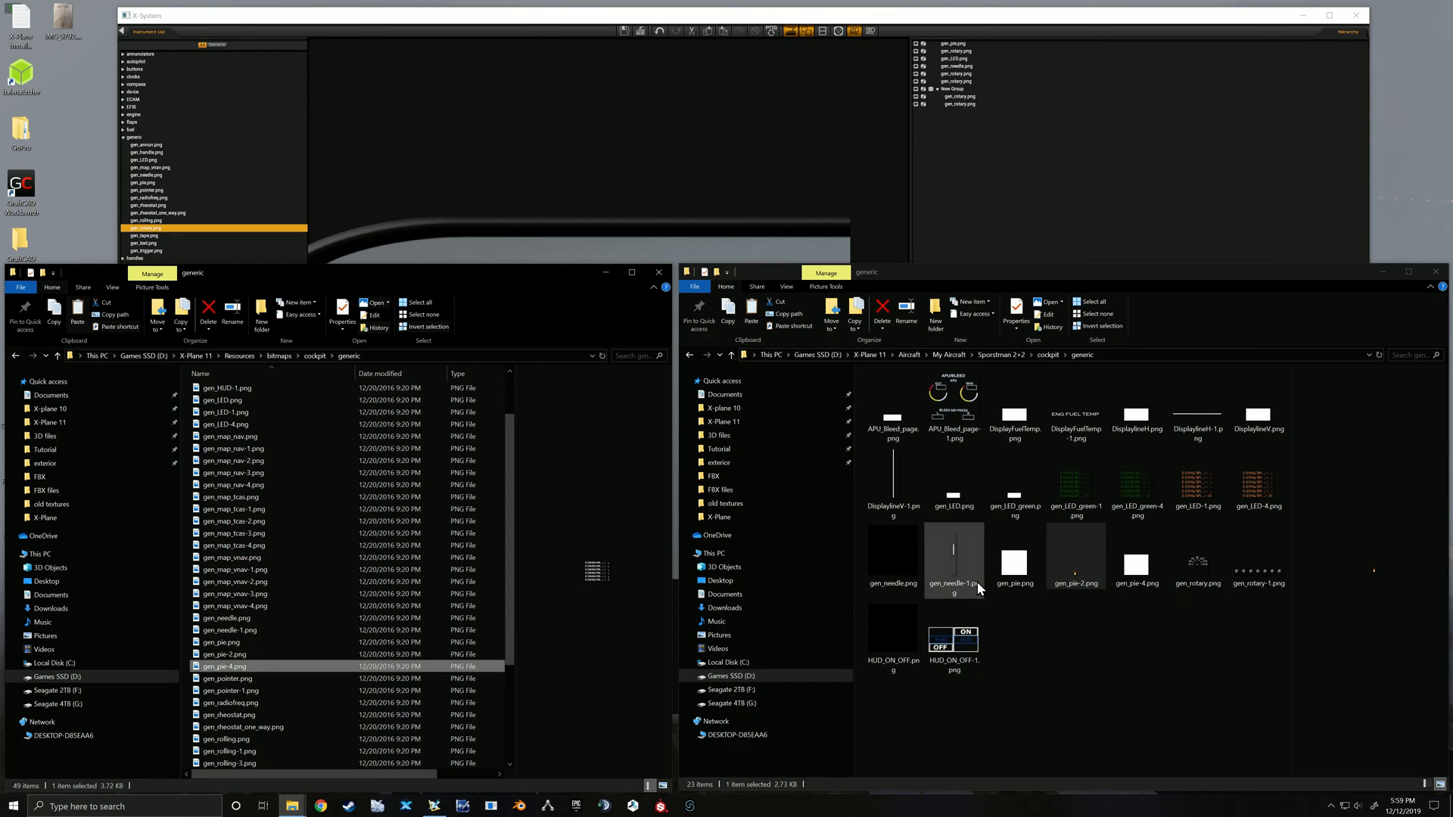
Preview the default gen_LED.png, gen_LED-1.png and gen_LED-4.png images and review the other numbered image layers in the folder
{"action": "scroll", "coordinate": [381, 574], "scroll_direction": "up", "scroll_amount": 2}
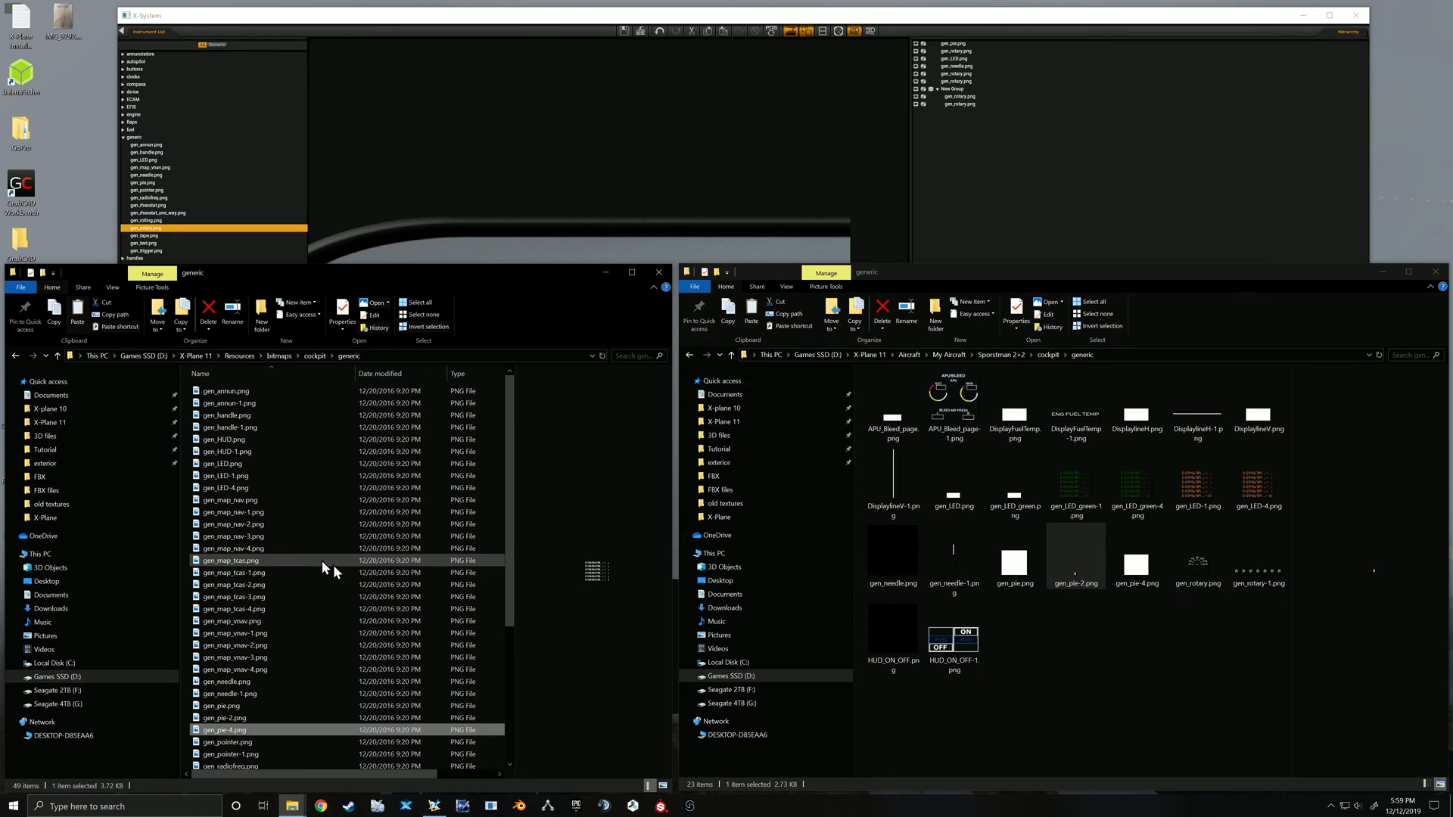
{"action": "left_click", "coordinate": [231, 464]}
{"action": "left_click", "coordinate": [227, 477]}
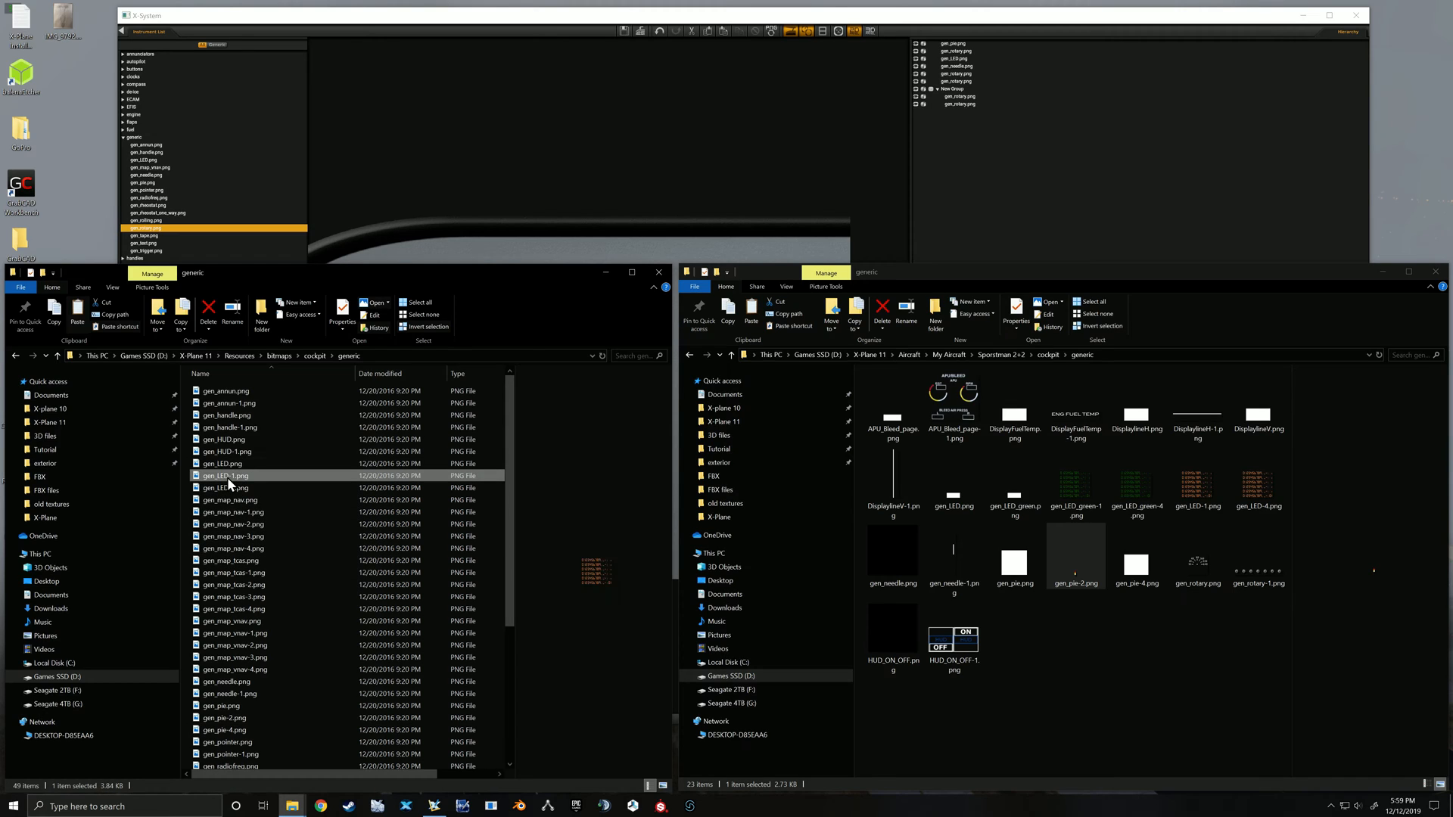
{"action": "left_click", "coordinate": [230, 488]}
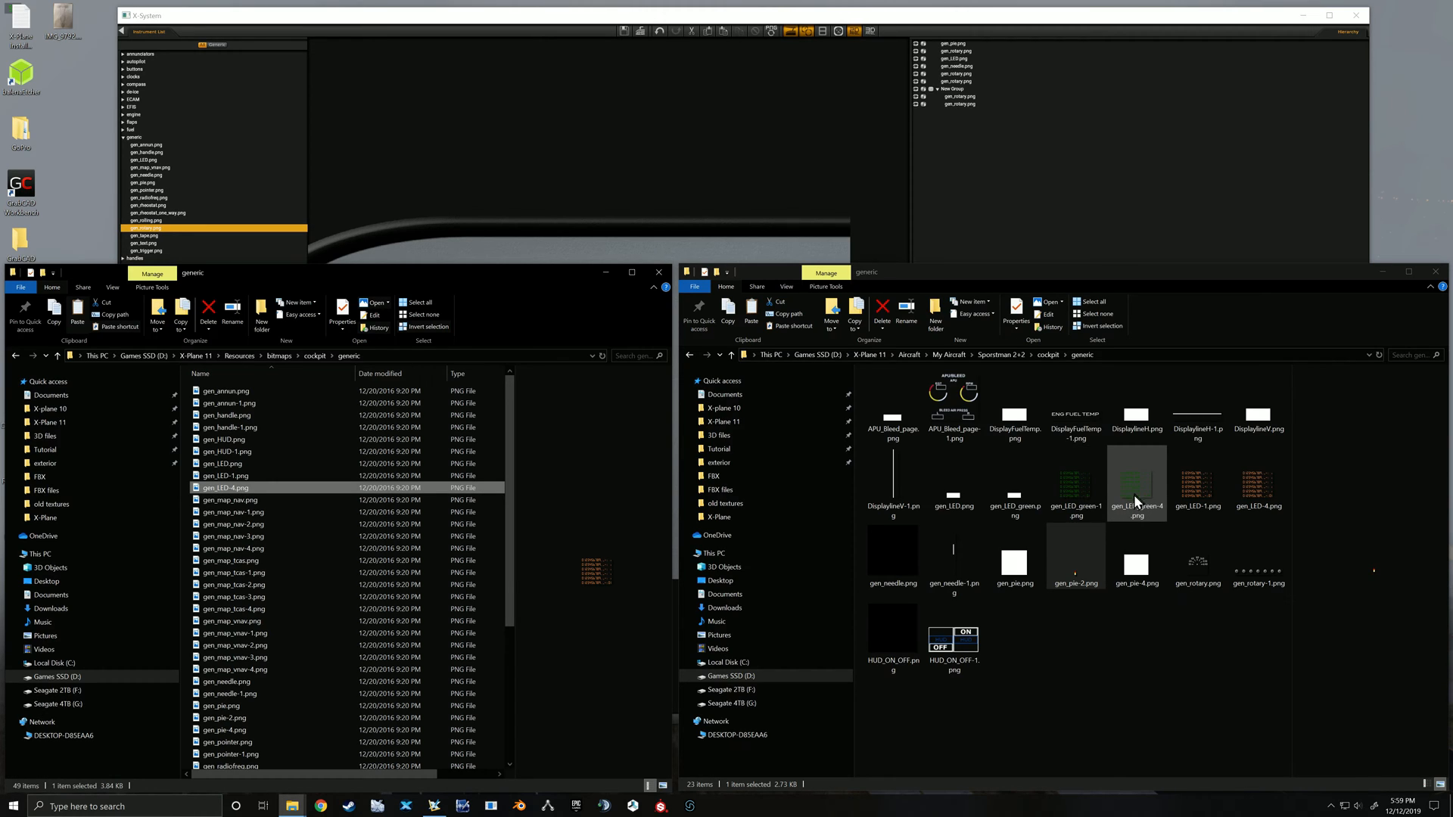
{"action": "scroll", "coordinate": [303, 565], "scroll_direction": "down", "scroll_amount": 4}
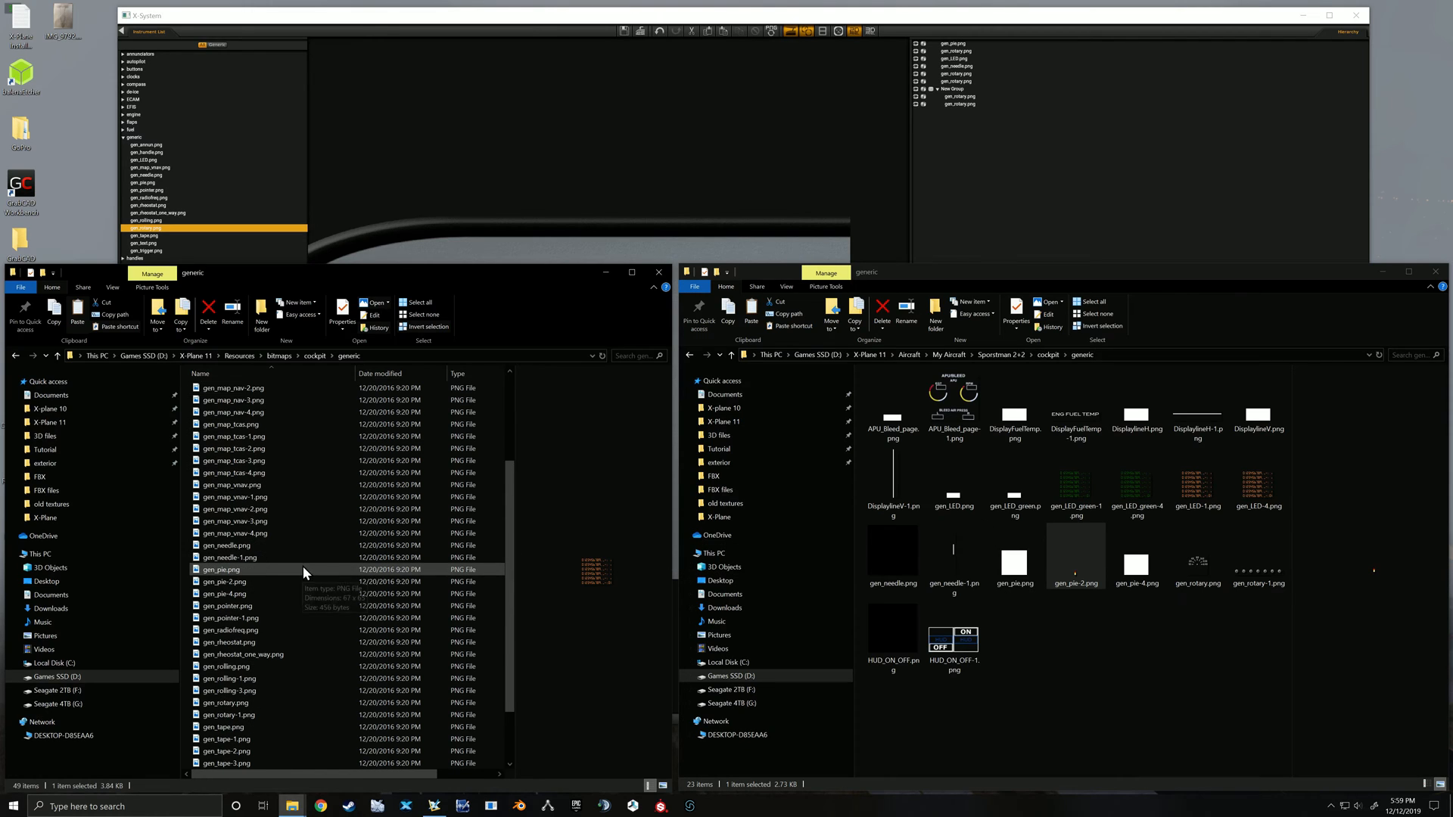
{"action": "mouse_move", "coordinate": [266, 602]}
{"action": "scroll", "coordinate": [262, 606], "scroll_direction": "down", "scroll_amount": 2}
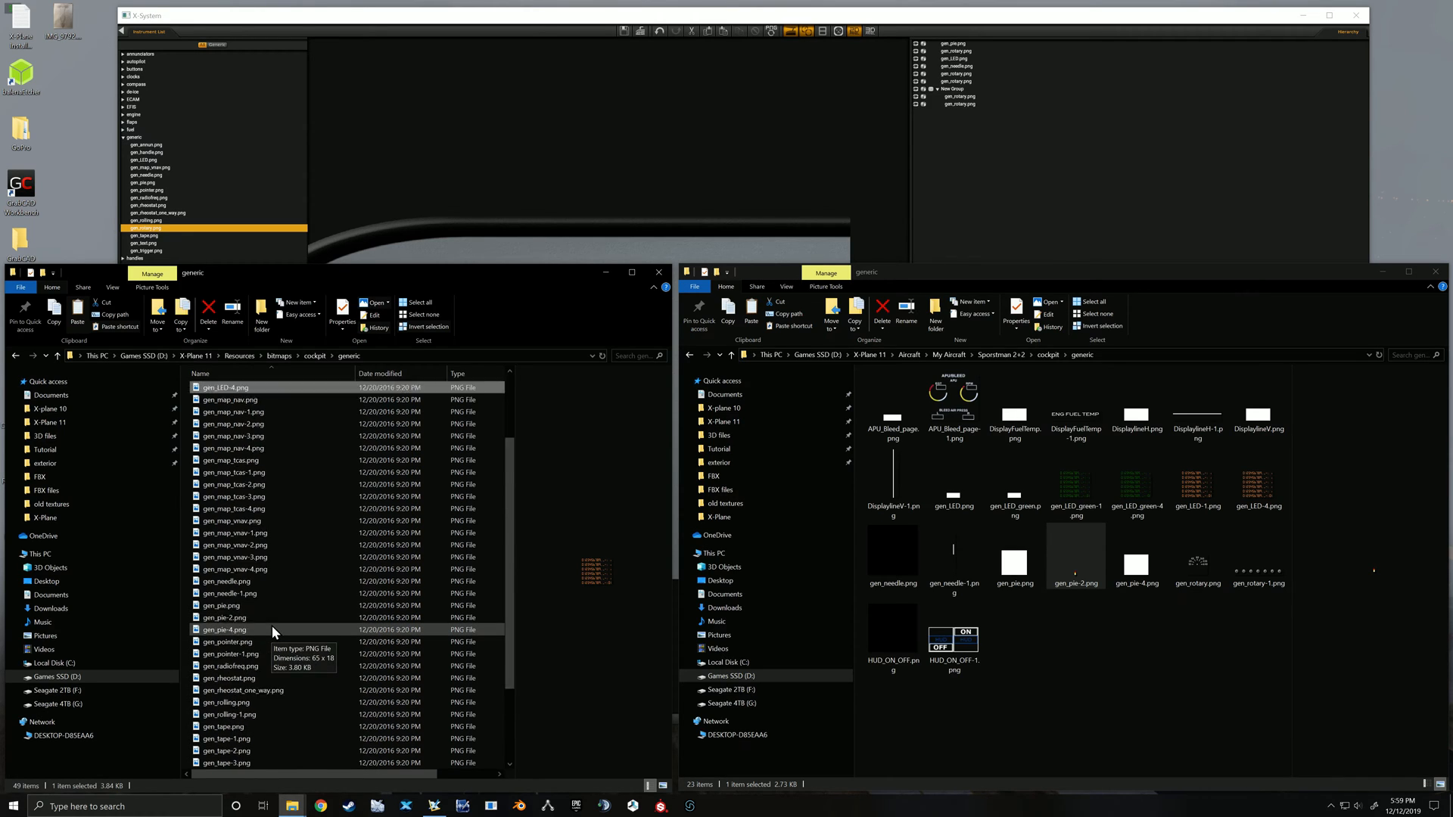
{"action": "scroll", "coordinate": [271, 625], "scroll_direction": "up", "scroll_amount": 5}
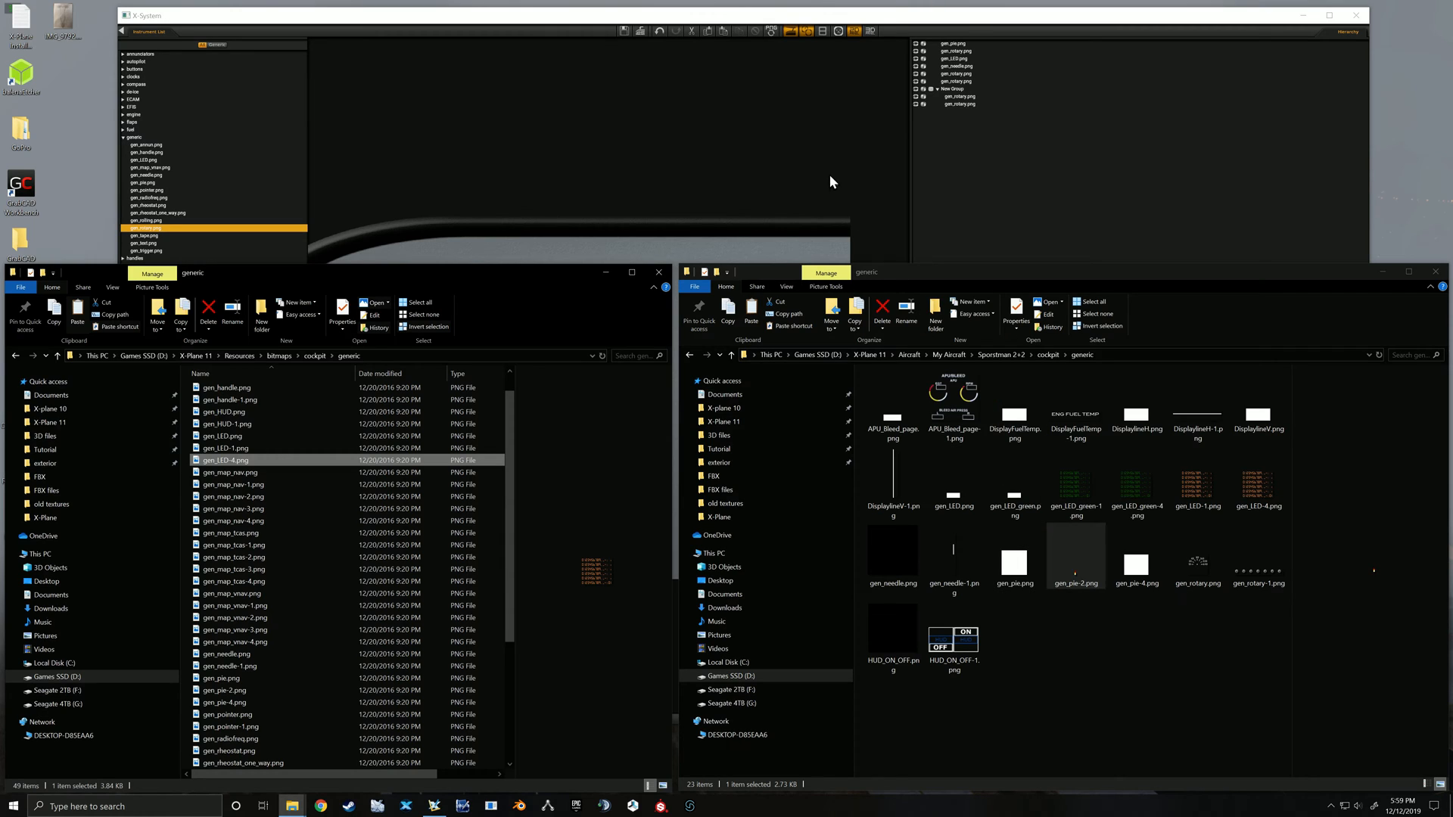
Return to the Plane Maker panel and select the black gen_pie instrument above the round gauge to view its properties
{"action": "left_click", "coordinate": [544, 125]}
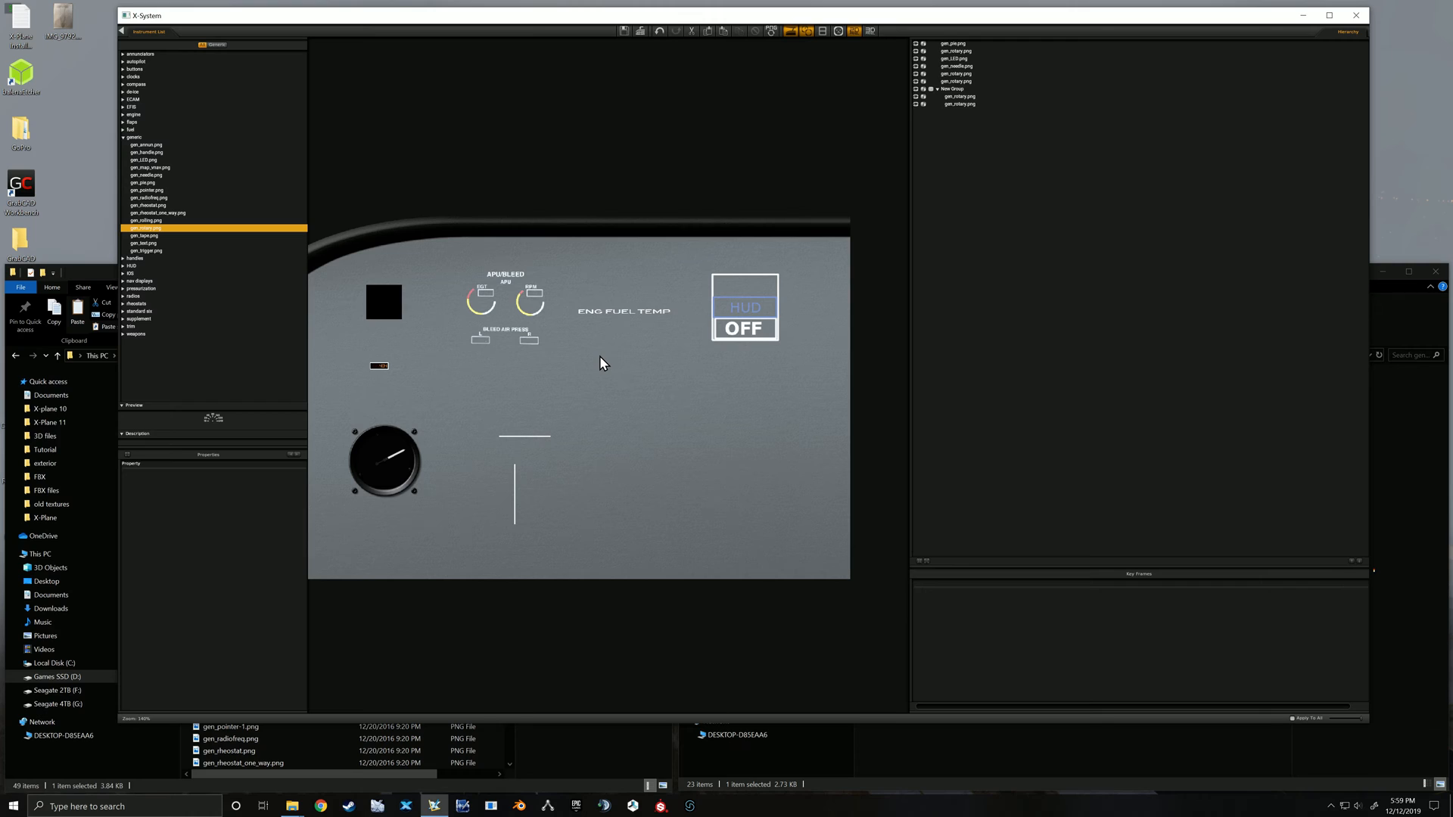
{"action": "left_click", "coordinate": [385, 308]}
{"action": "left_click_drag", "start_coordinate": [347, 267], "coordinate": [405, 324]}
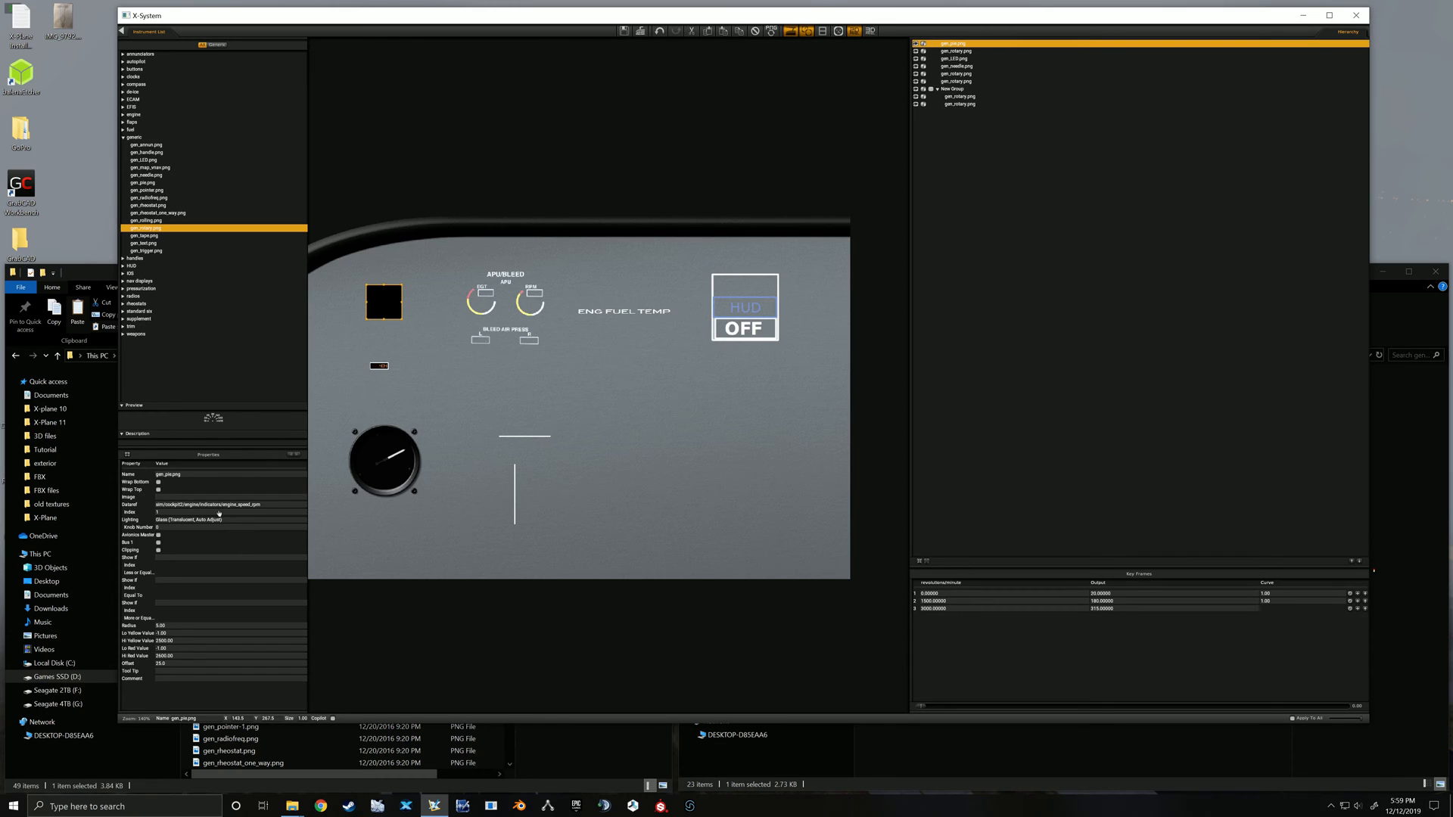
Place a trial gen_pie instrument on the panel beside the existing one, and delete it again
{"action": "left_click", "coordinate": [148, 183]}
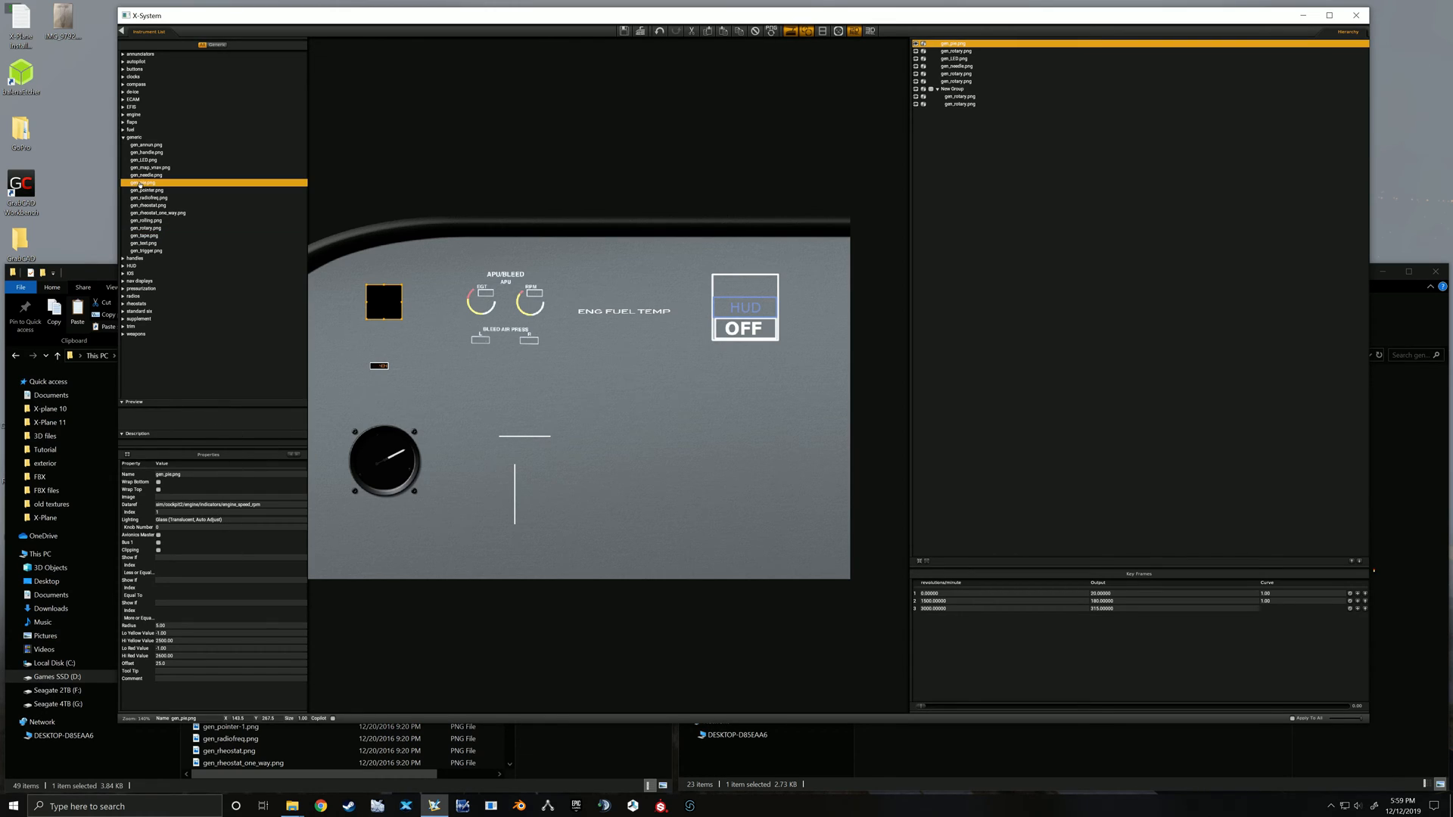
{"action": "left_click", "coordinate": [443, 368]}
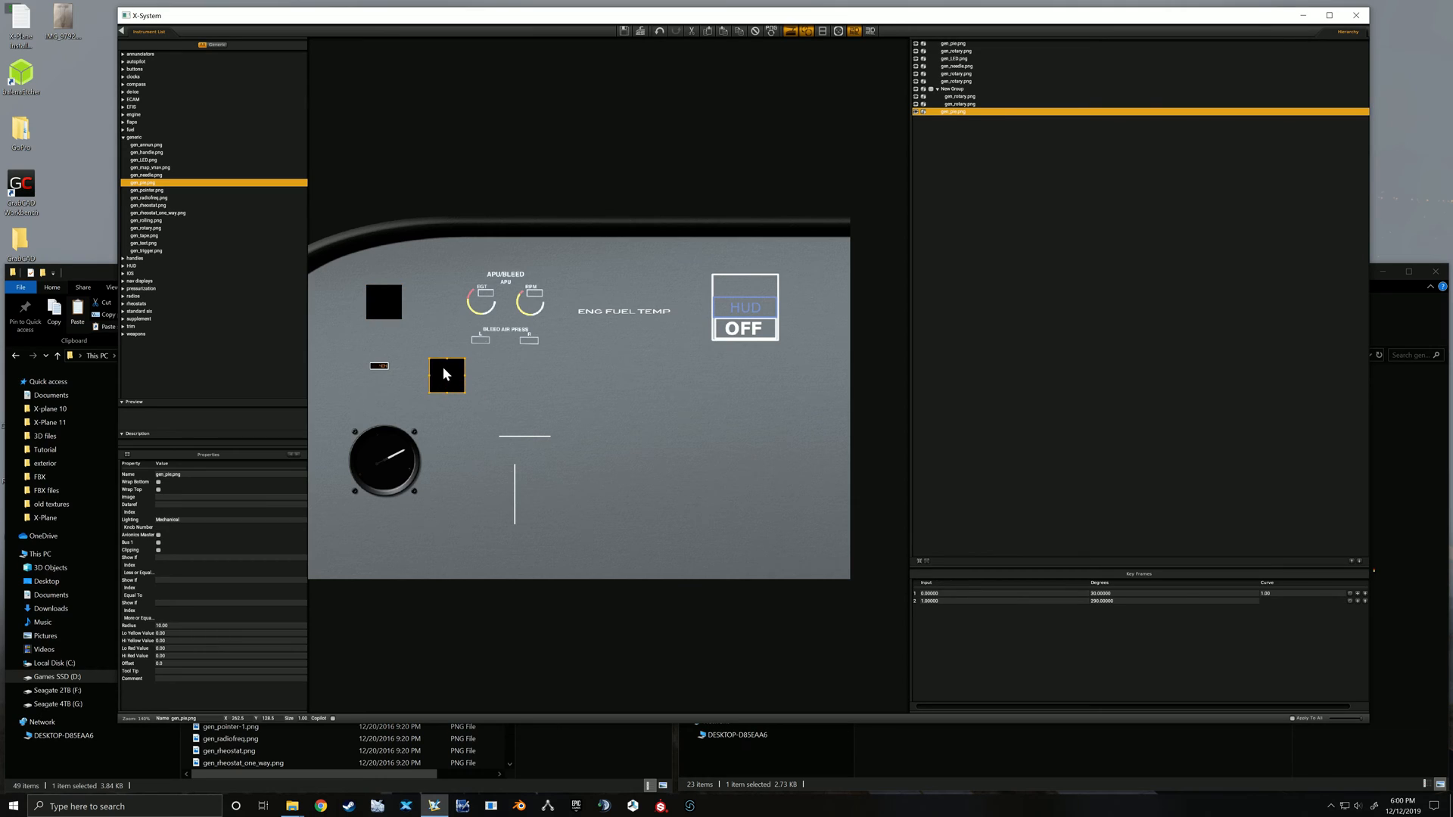
{"action": "left_click_drag", "start_coordinate": [443, 373], "coordinate": [436, 327]}
{"action": "key", "text": "Delete"}
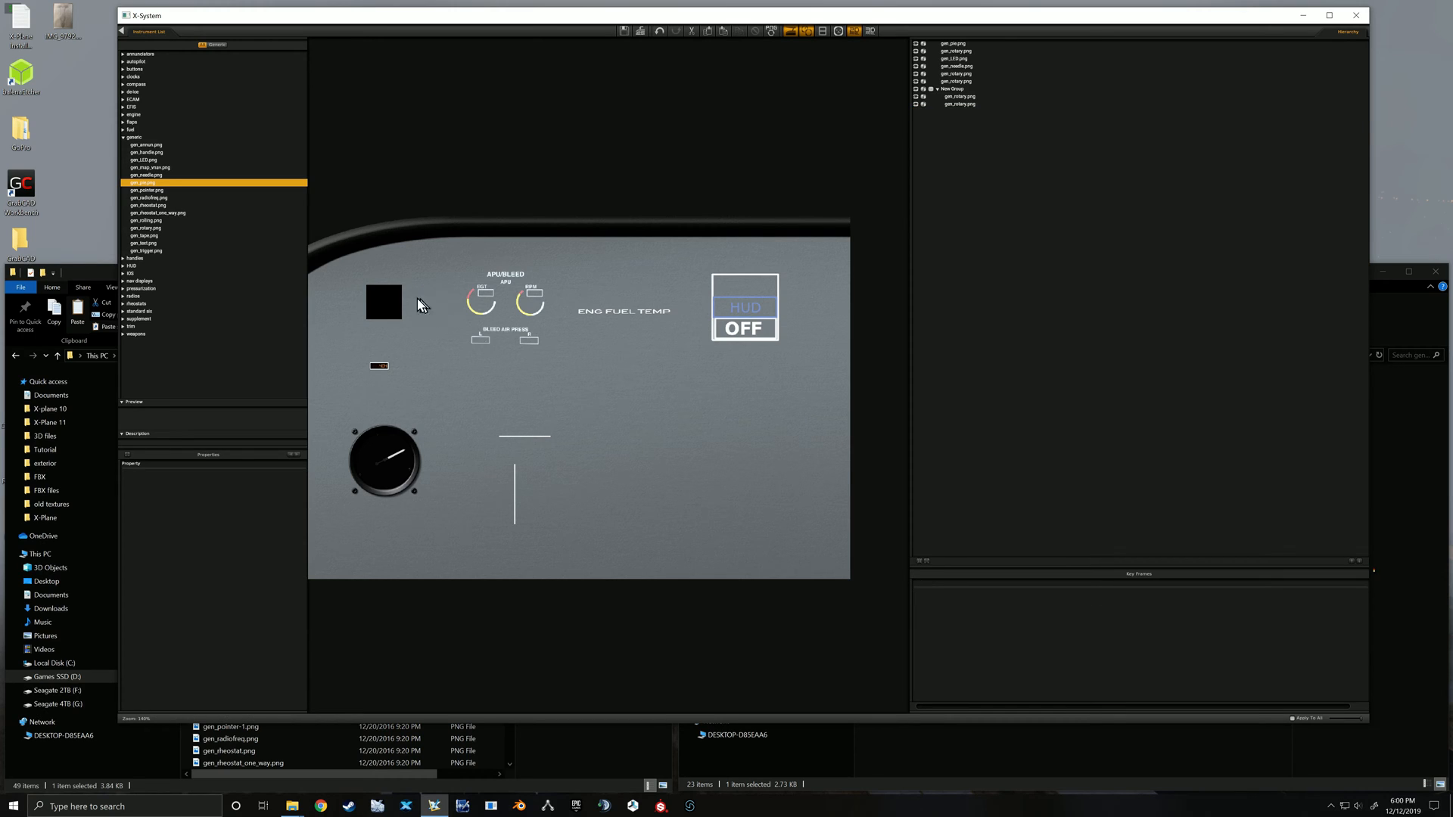
Select the existing gen_pie instrument and choose Glass (Translucent, Auto Adjust) as its lighting
{"action": "left_click", "coordinate": [391, 303]}
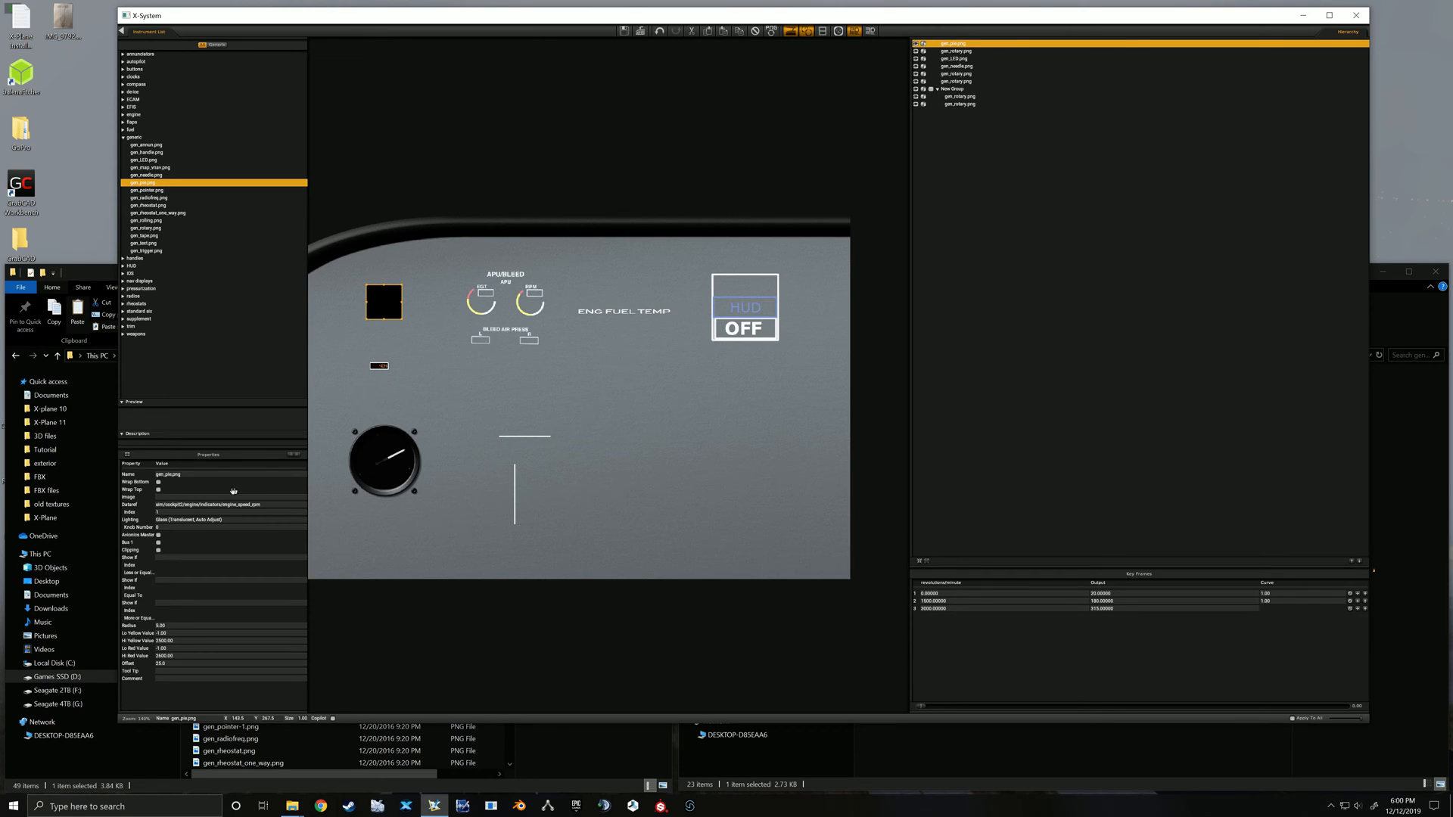
{"action": "left_click", "coordinate": [171, 521]}
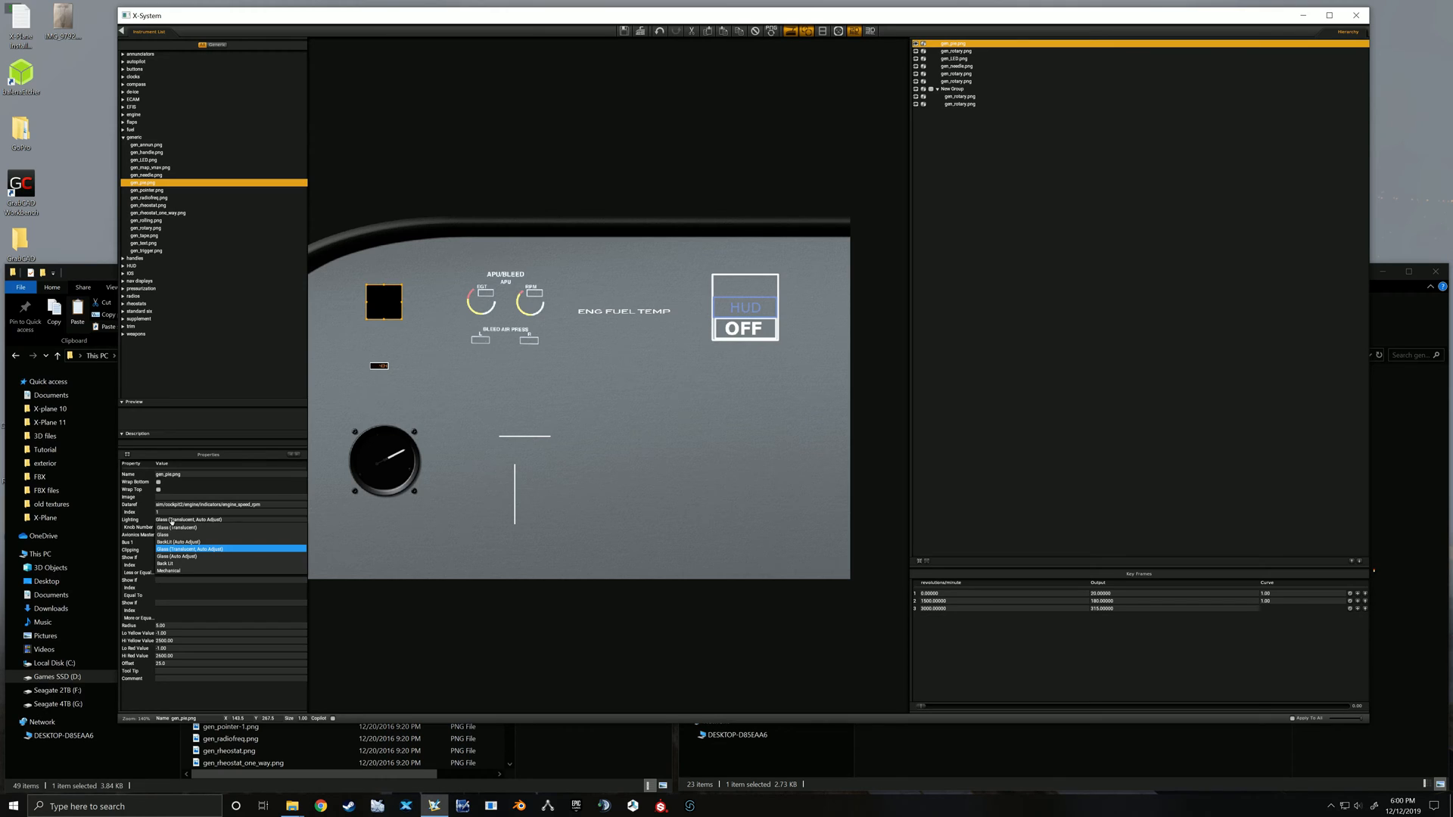
{"action": "left_click", "coordinate": [224, 549]}
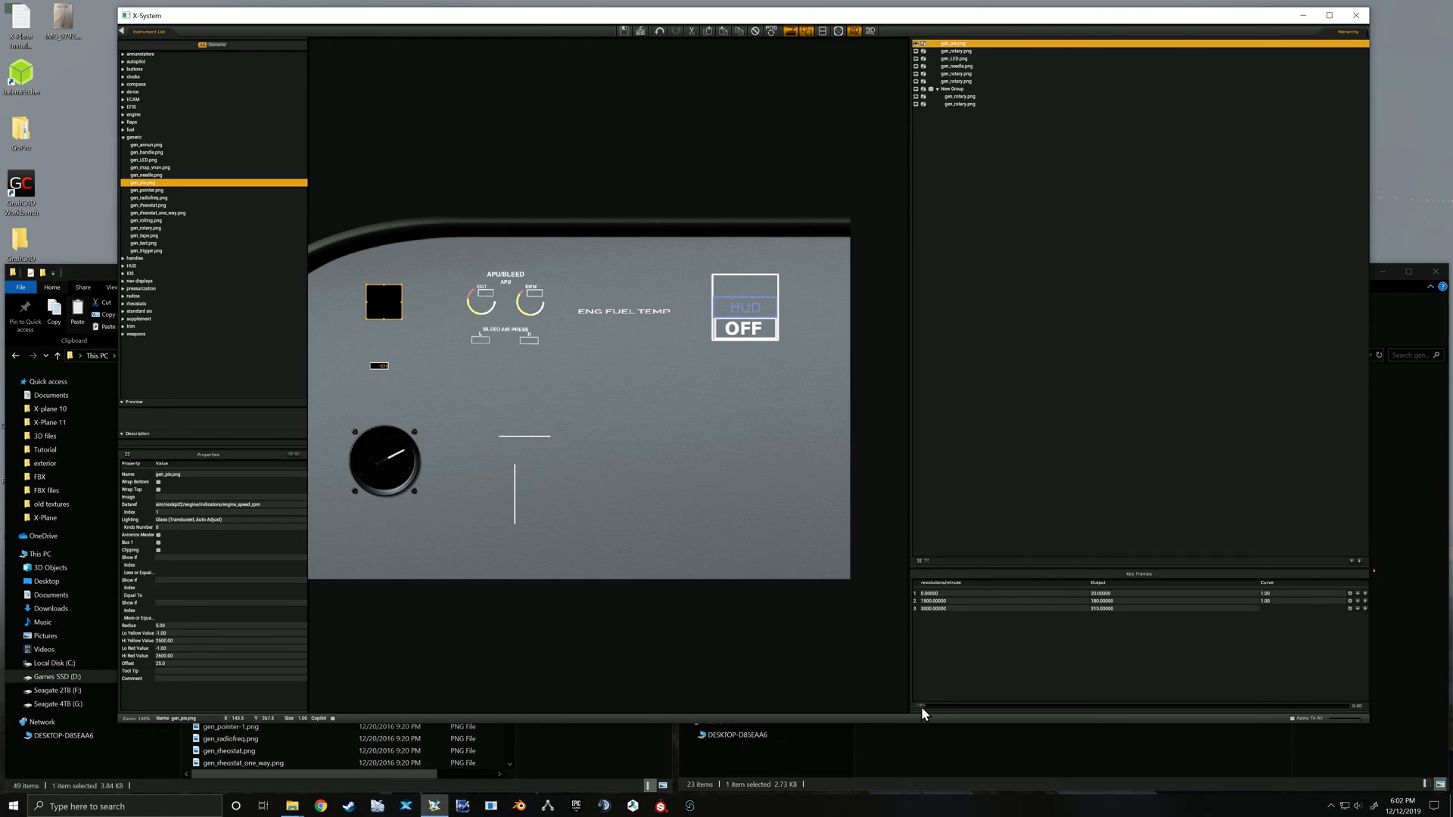
Sweep the gen_pie instrument's preview value back and forth through its key frame range to examine the arc
{"action": "left_click_drag", "start_coordinate": [1011, 707], "coordinate": [1280, 706]}
{"action": "left_click_drag", "start_coordinate": [1284, 705], "coordinate": [1293, 705]}
{"action": "left_click_drag", "start_coordinate": [1292, 697], "coordinate": [1264, 707]}
{"action": "left_click", "coordinate": [966, 702]}
{"action": "left_click_drag", "start_coordinate": [935, 700], "coordinate": [1057, 701]}
Check gen_pie.png in the aircraft's generic folder, set the pie instrument's image to gen_pie, and preview the arc through its range
{"action": "left_click", "coordinate": [1033, 733]}
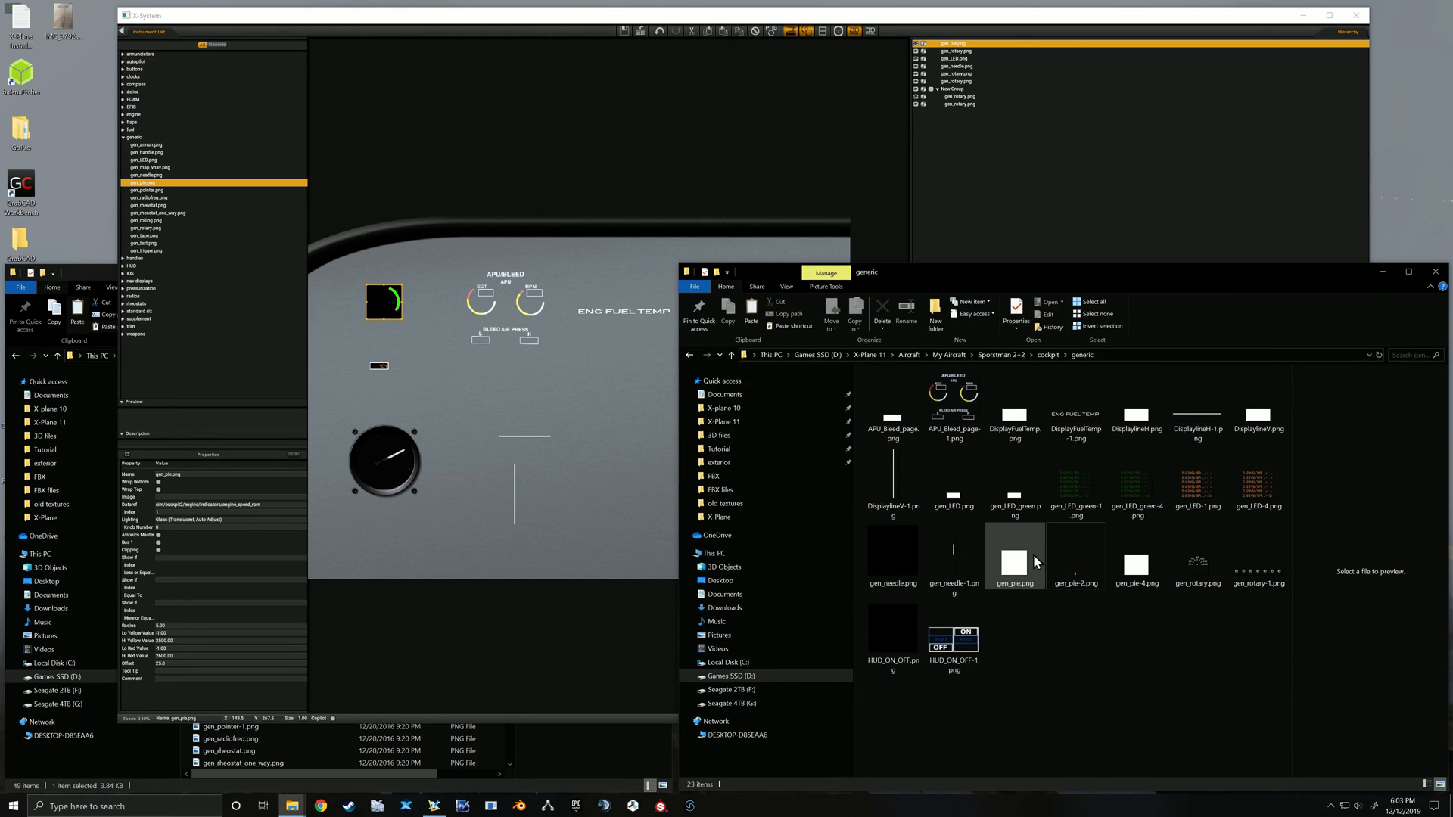
{"action": "left_click", "coordinate": [1015, 564]}
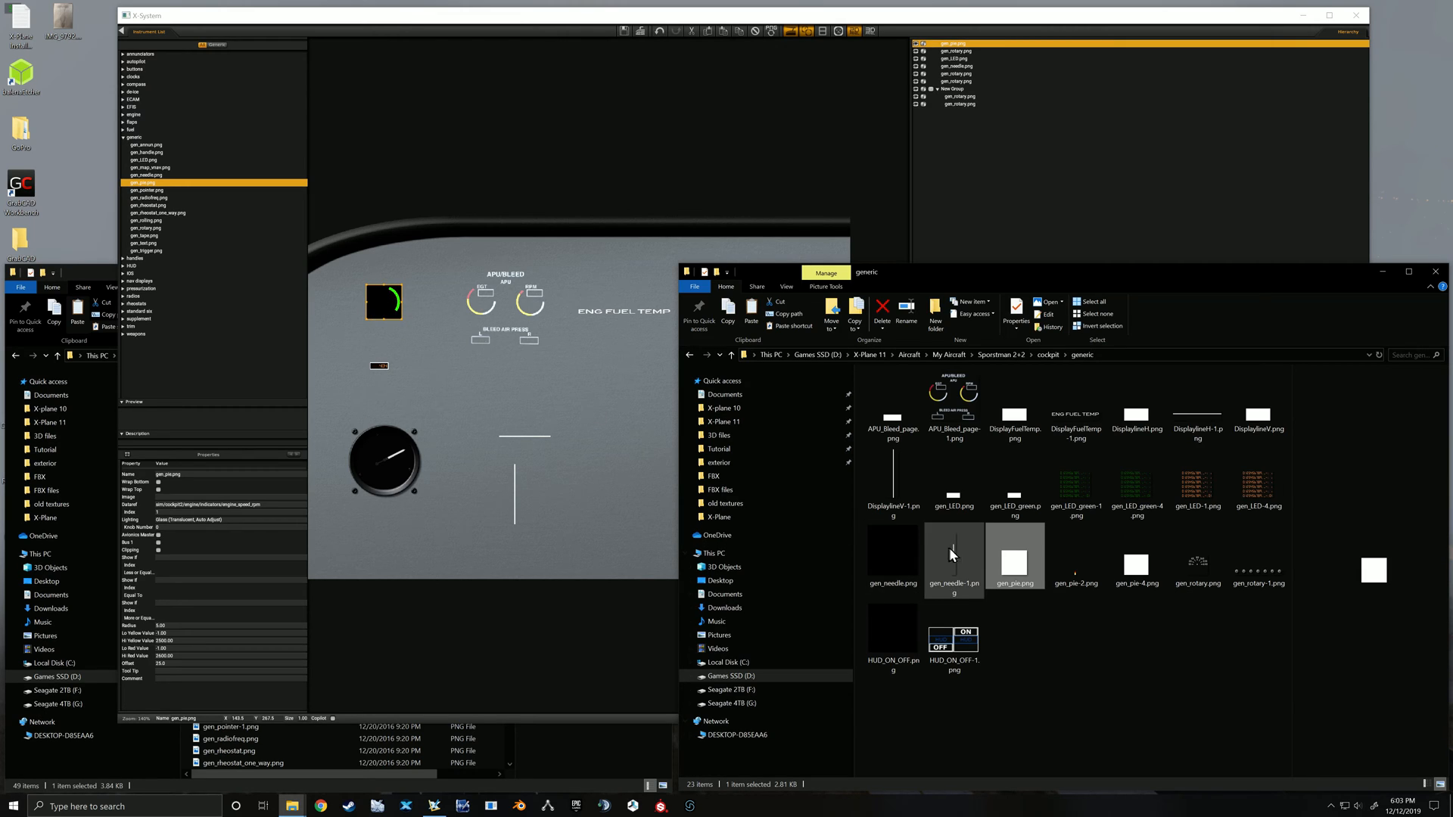
{"action": "left_click", "coordinate": [508, 366]}
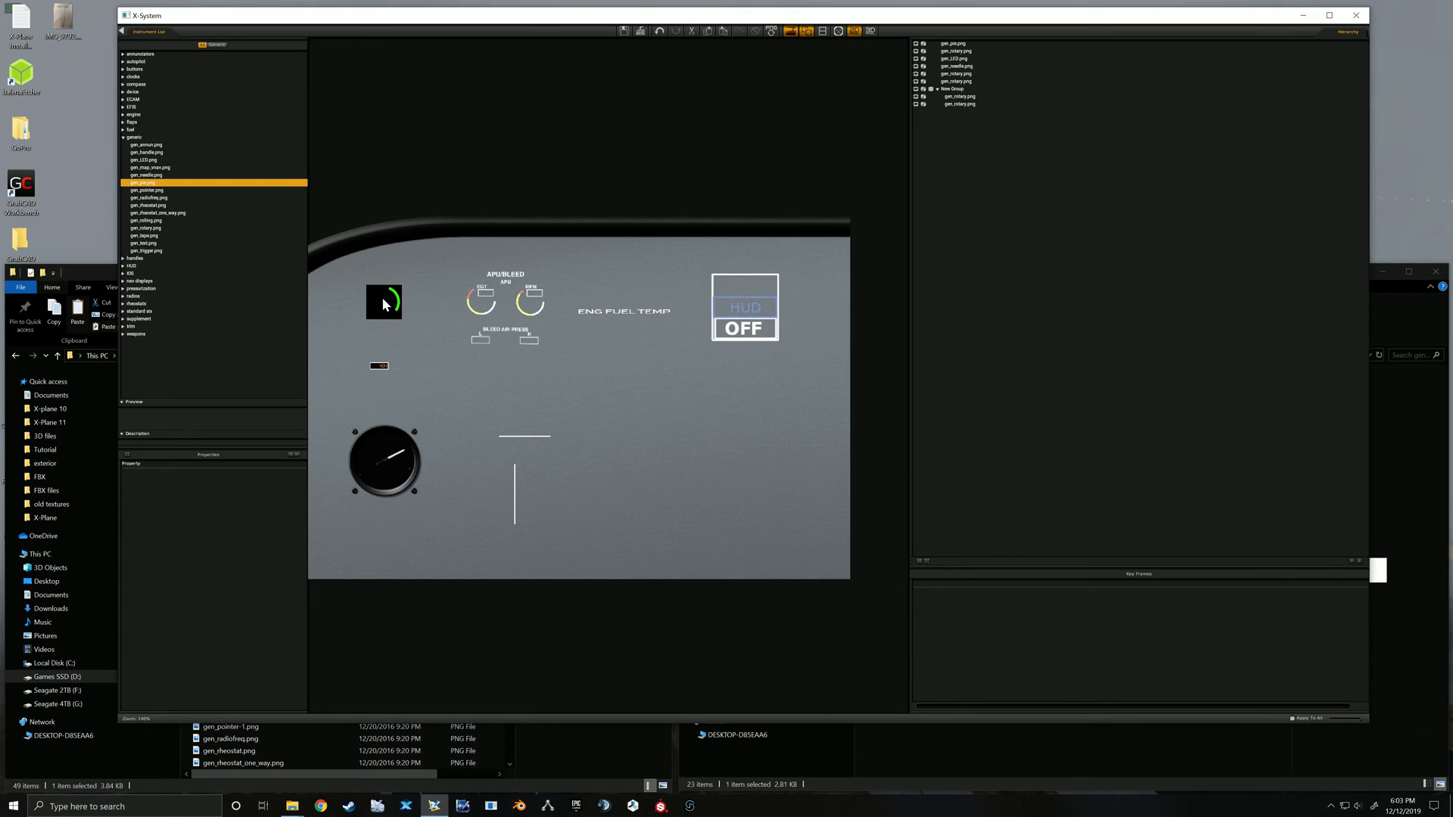
{"action": "left_click", "coordinate": [383, 297]}
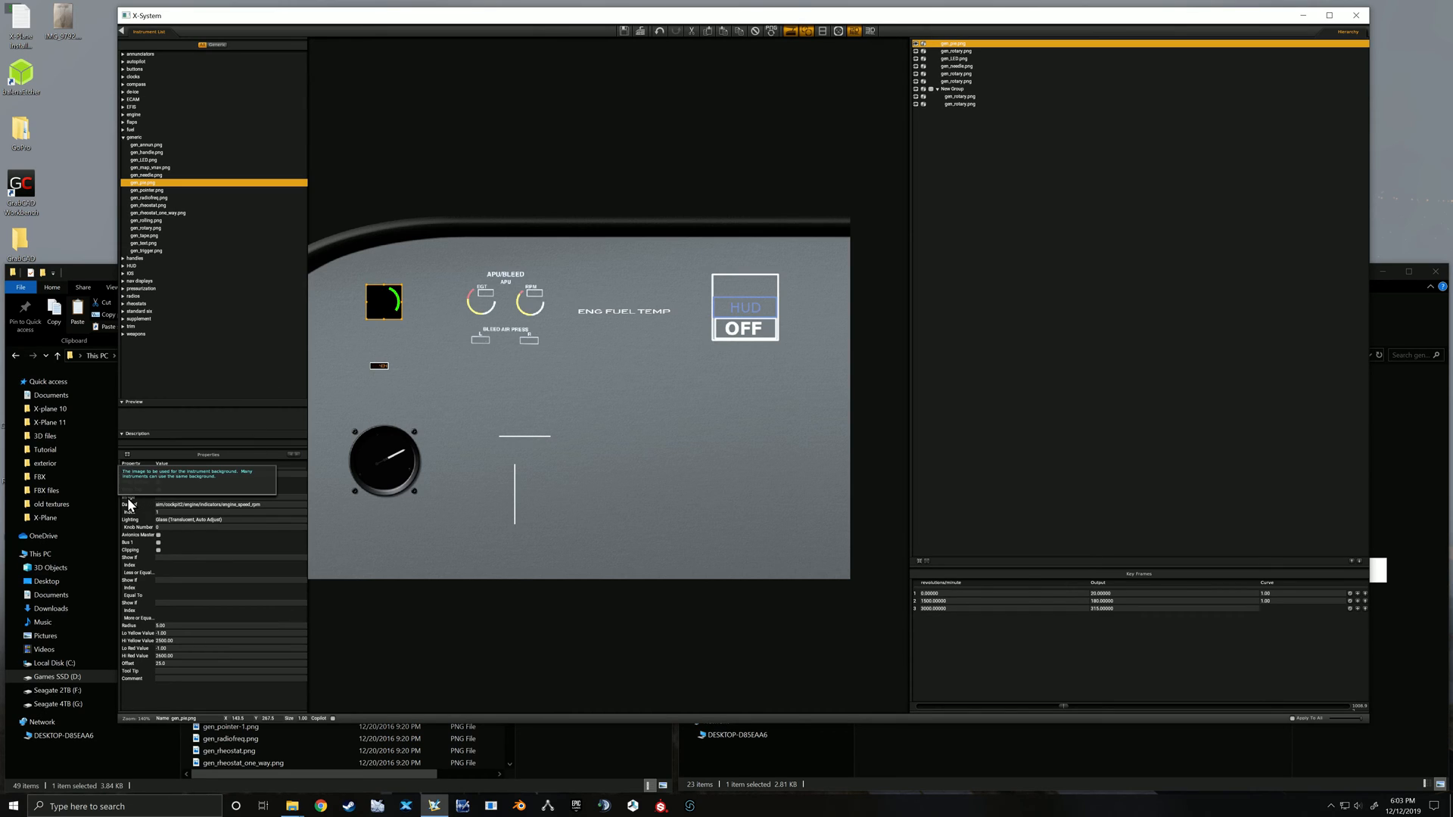
{"action": "left_click", "coordinate": [159, 497]}
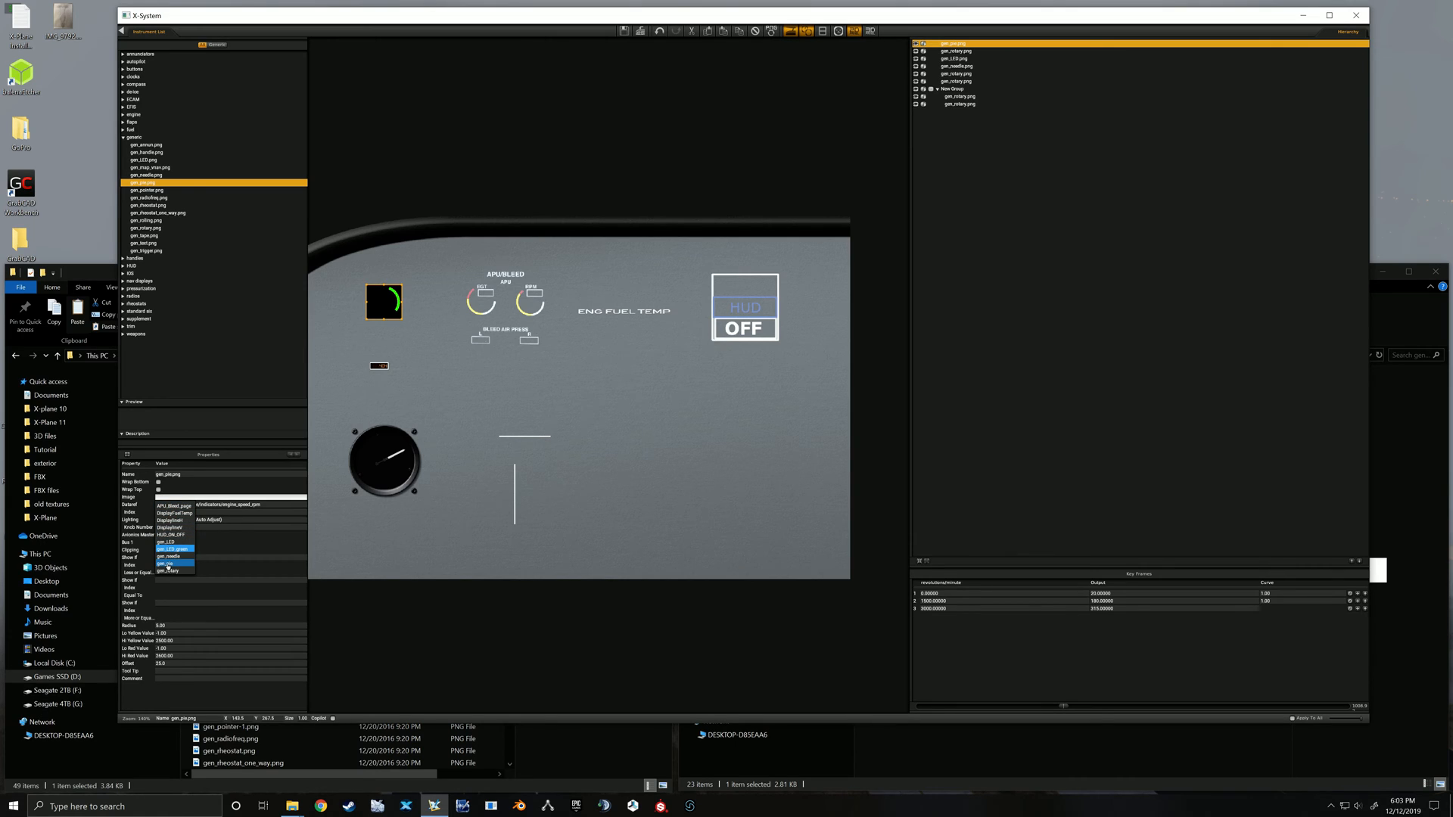
{"action": "left_click", "coordinate": [168, 564]}
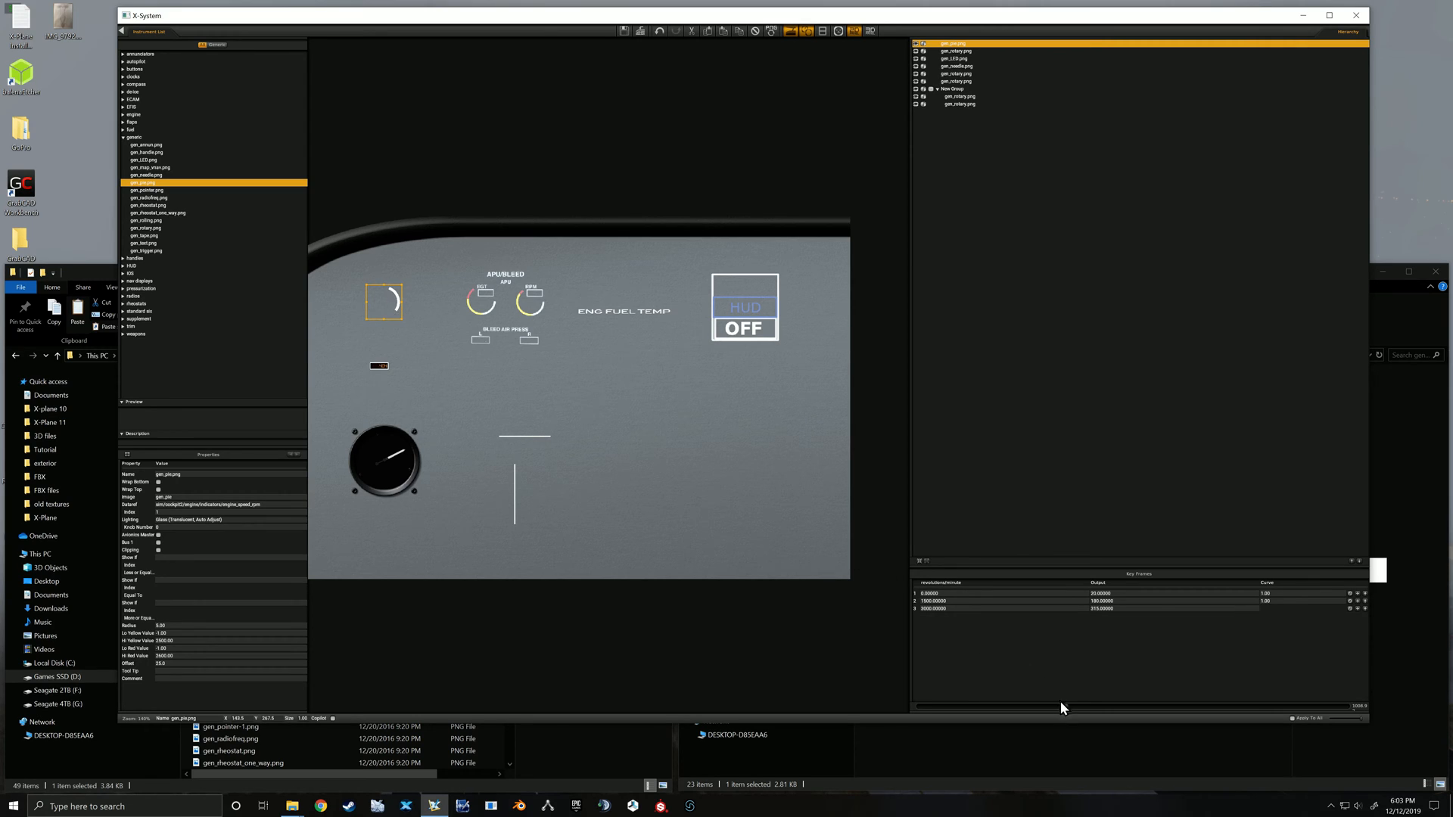
{"action": "left_click_drag", "start_coordinate": [1176, 700], "coordinate": [1301, 686]}
{"action": "left_click_drag", "start_coordinate": [1308, 688], "coordinate": [1134, 702]}
Select the round gen_needle gauge and examine its gen_needle.png and gen_needle-1.png images in the aircraft's generic folder
{"action": "left_click", "coordinate": [385, 457]}
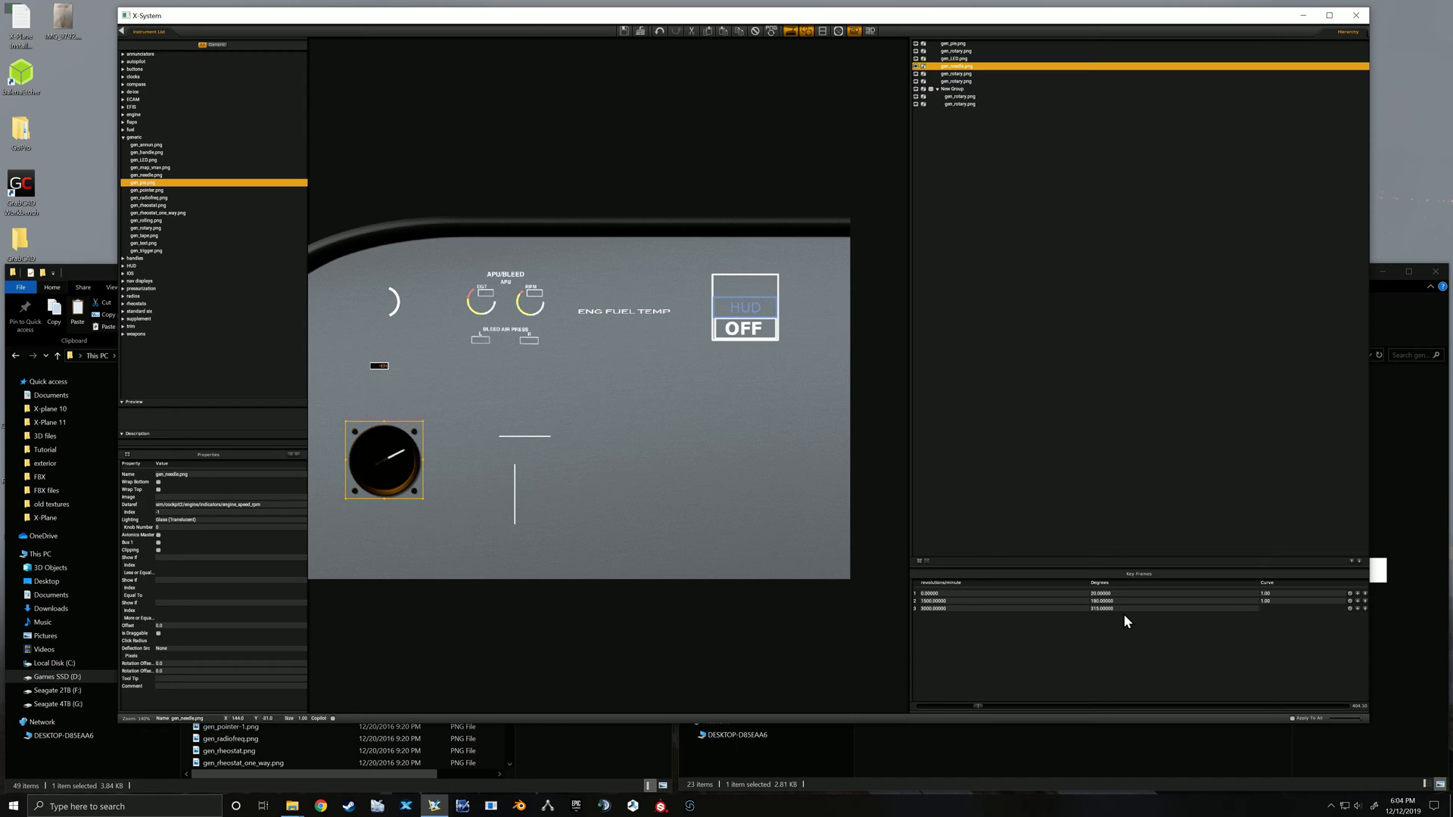
{"action": "left_click", "coordinate": [971, 738]}
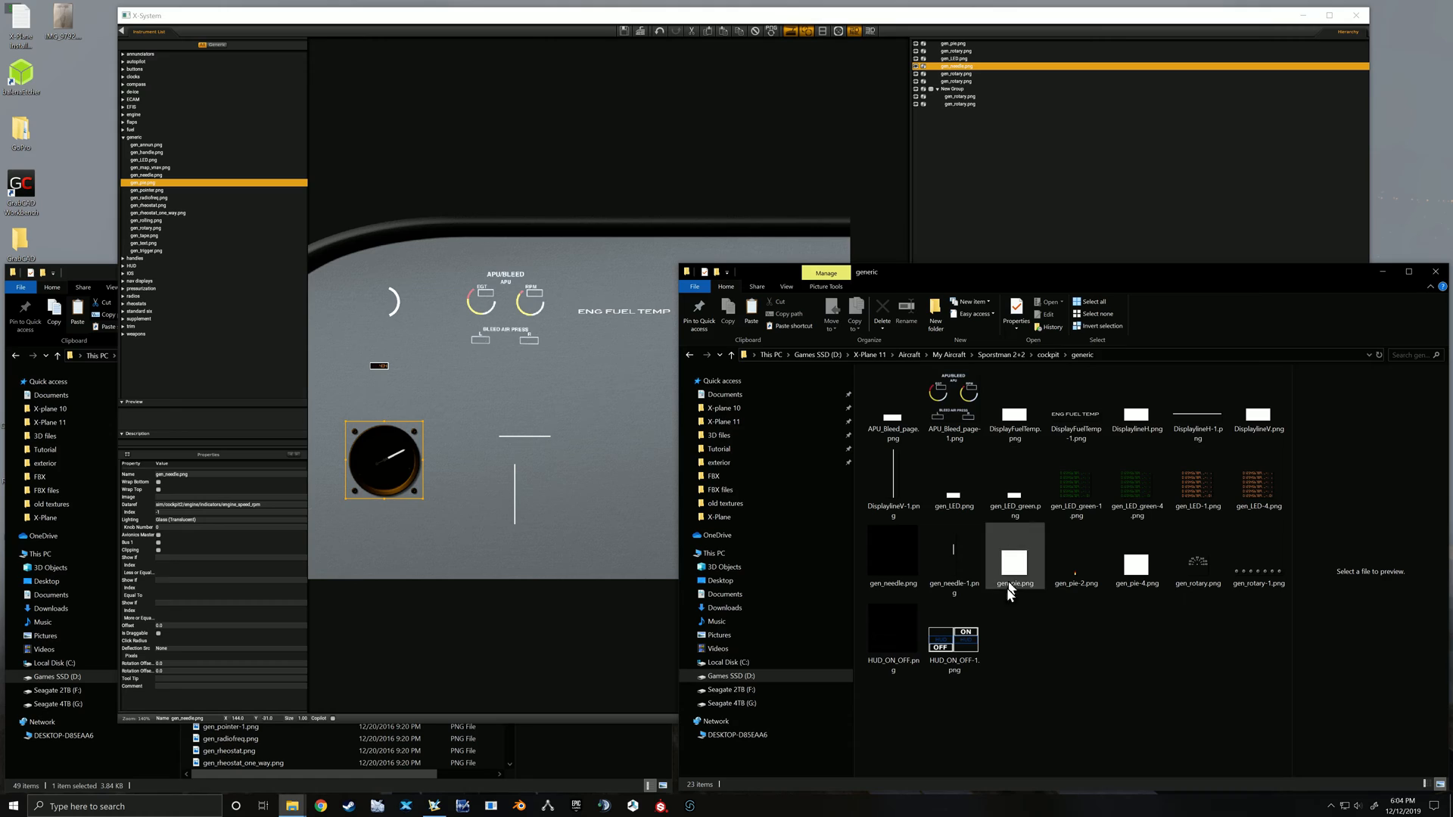
{"action": "left_click", "coordinate": [892, 554]}
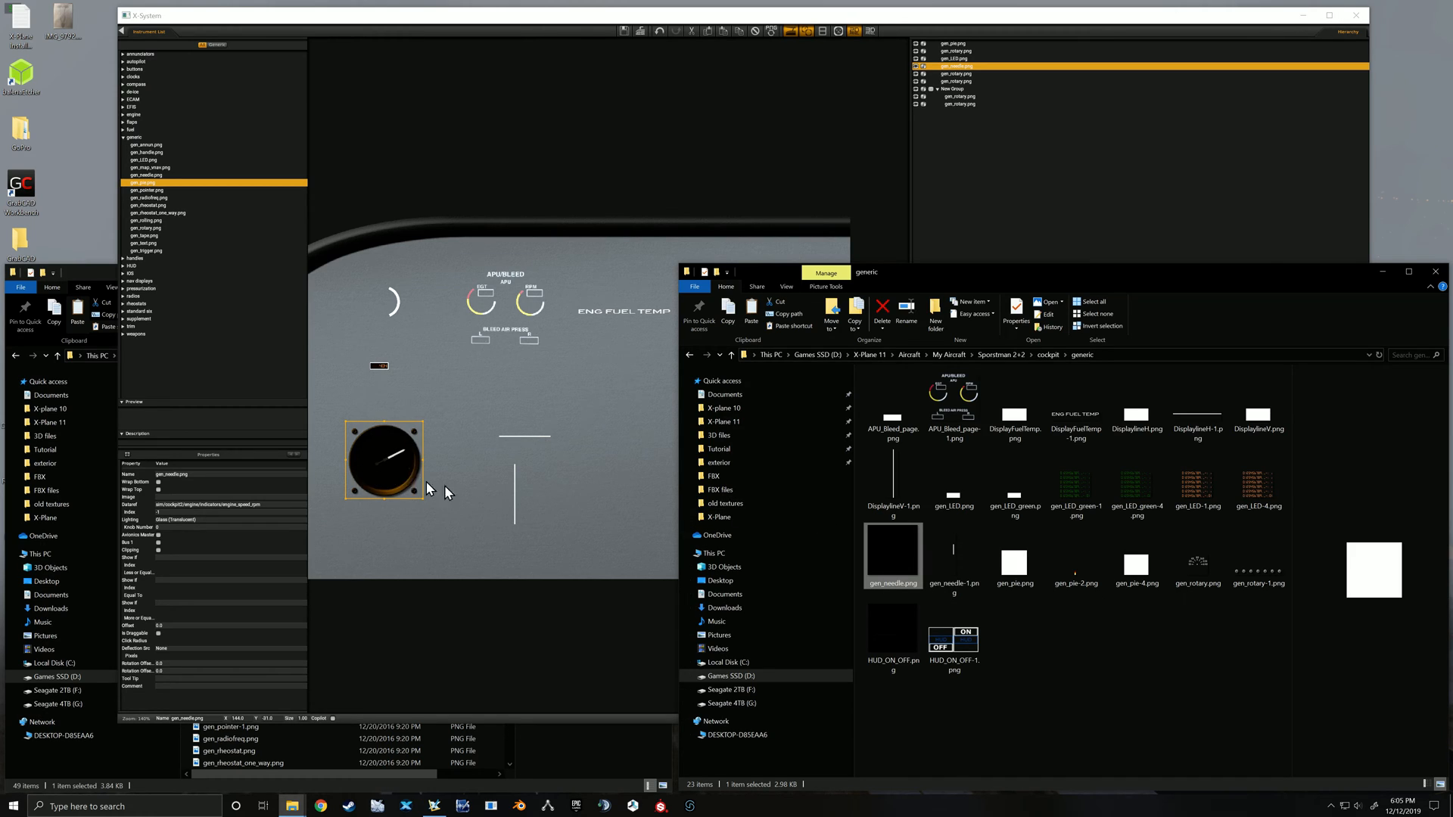
{"action": "left_click", "coordinate": [951, 551]}
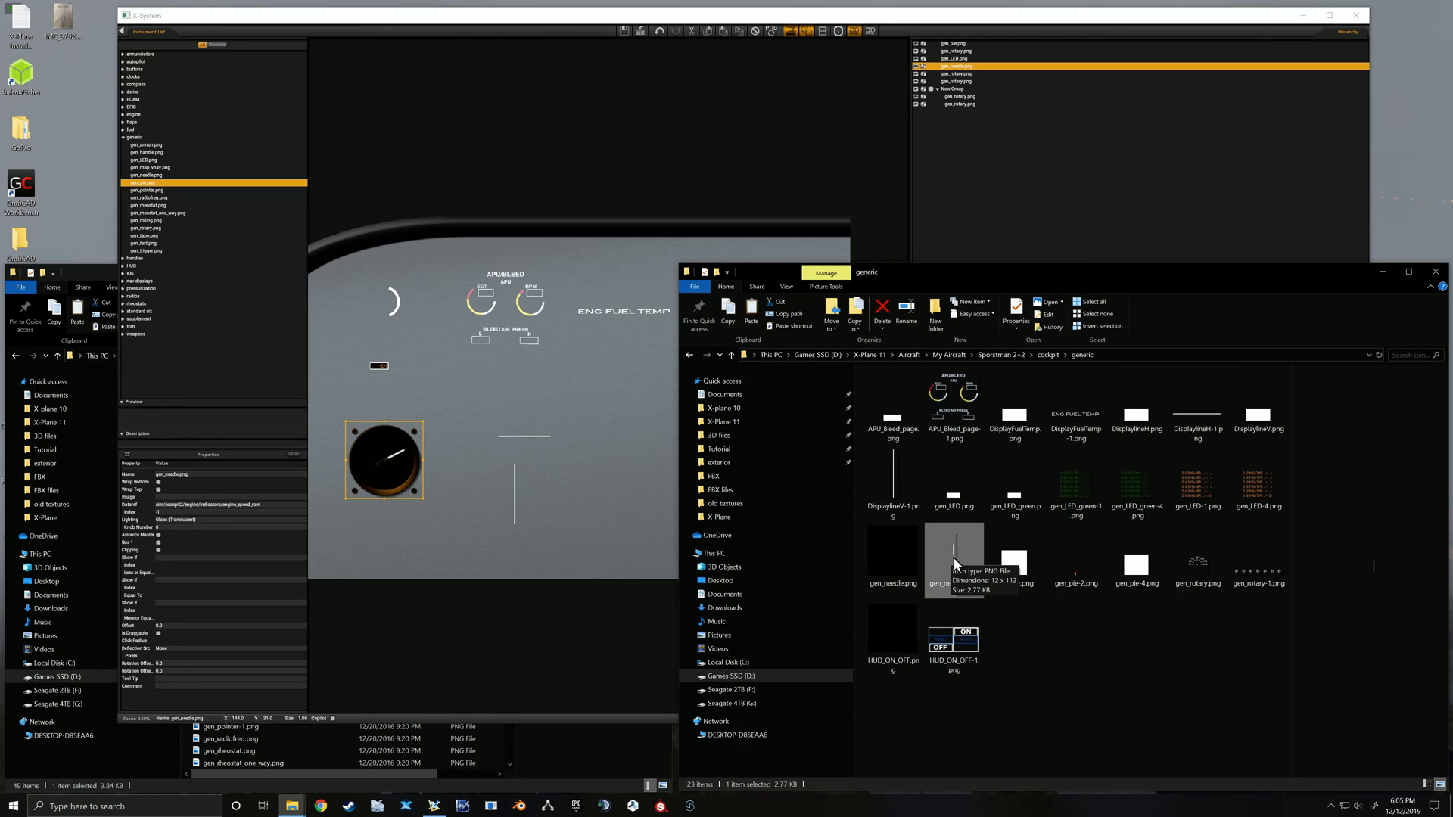
{"action": "left_click_drag", "start_coordinate": [953, 557], "coordinate": [401, 452]}
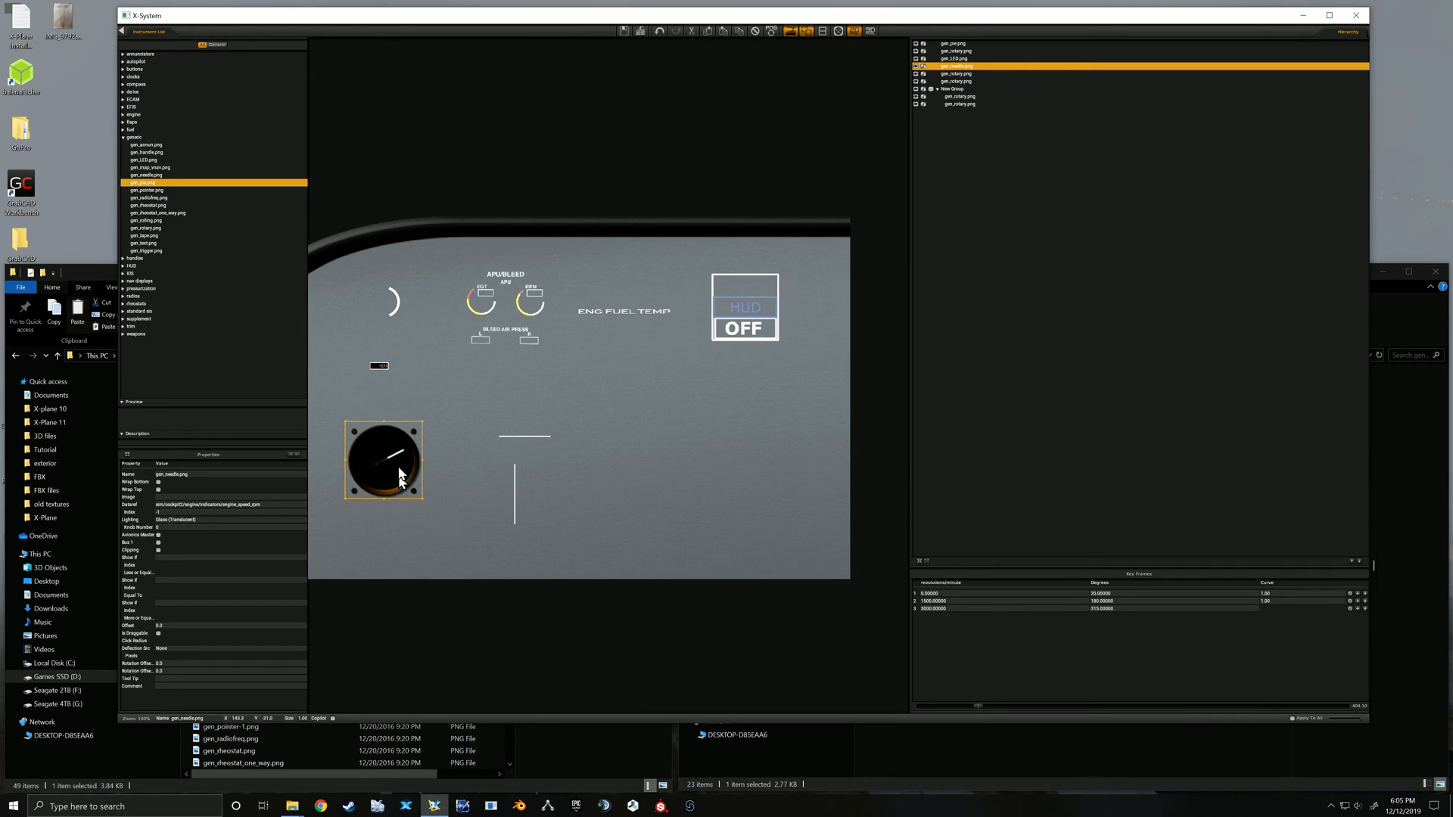
Set the round needle gauge's image to gen_needle and preview the needle through its key frame range
{"action": "left_click", "coordinate": [169, 498]}
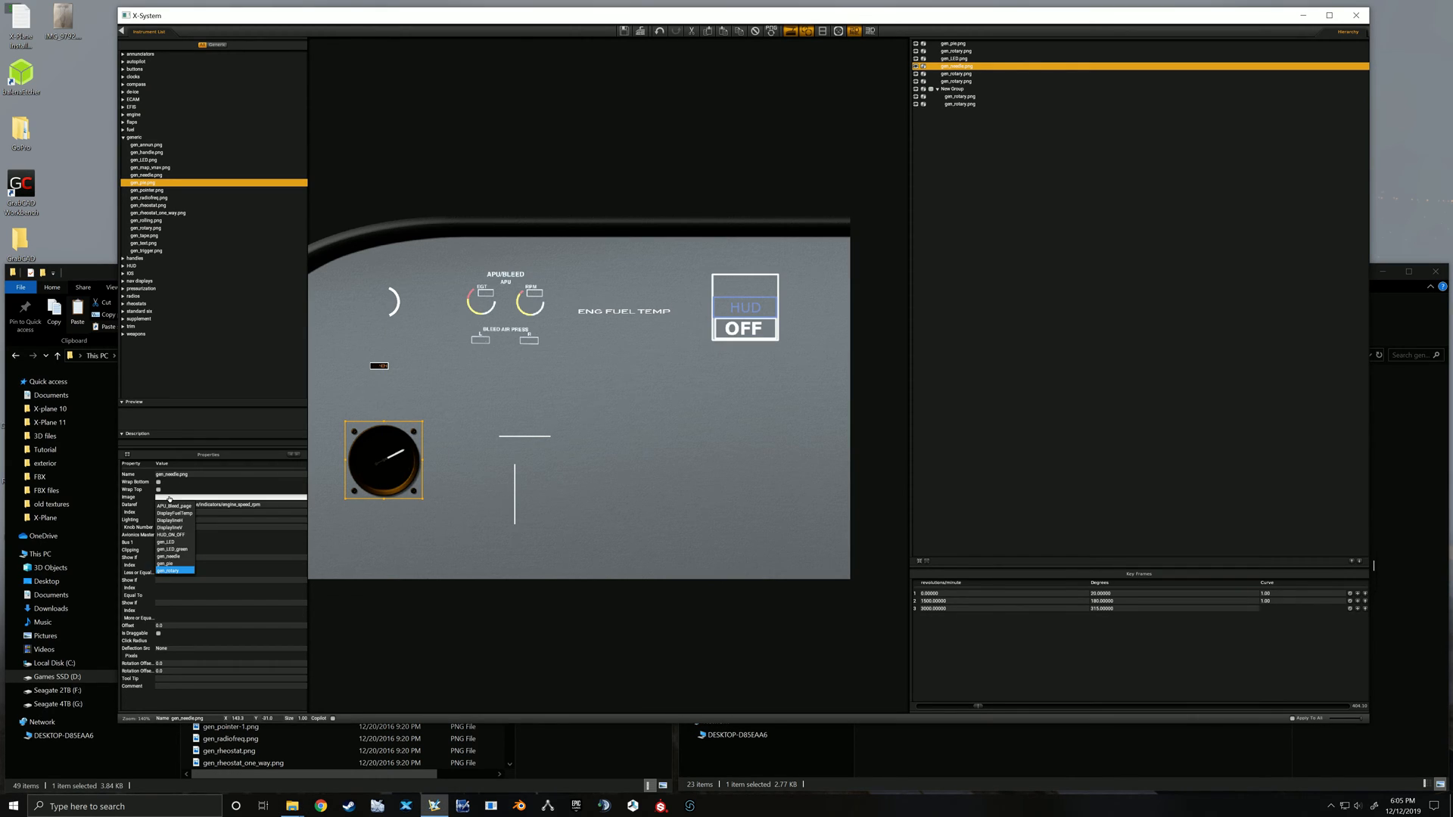
{"action": "left_click", "coordinate": [176, 557]}
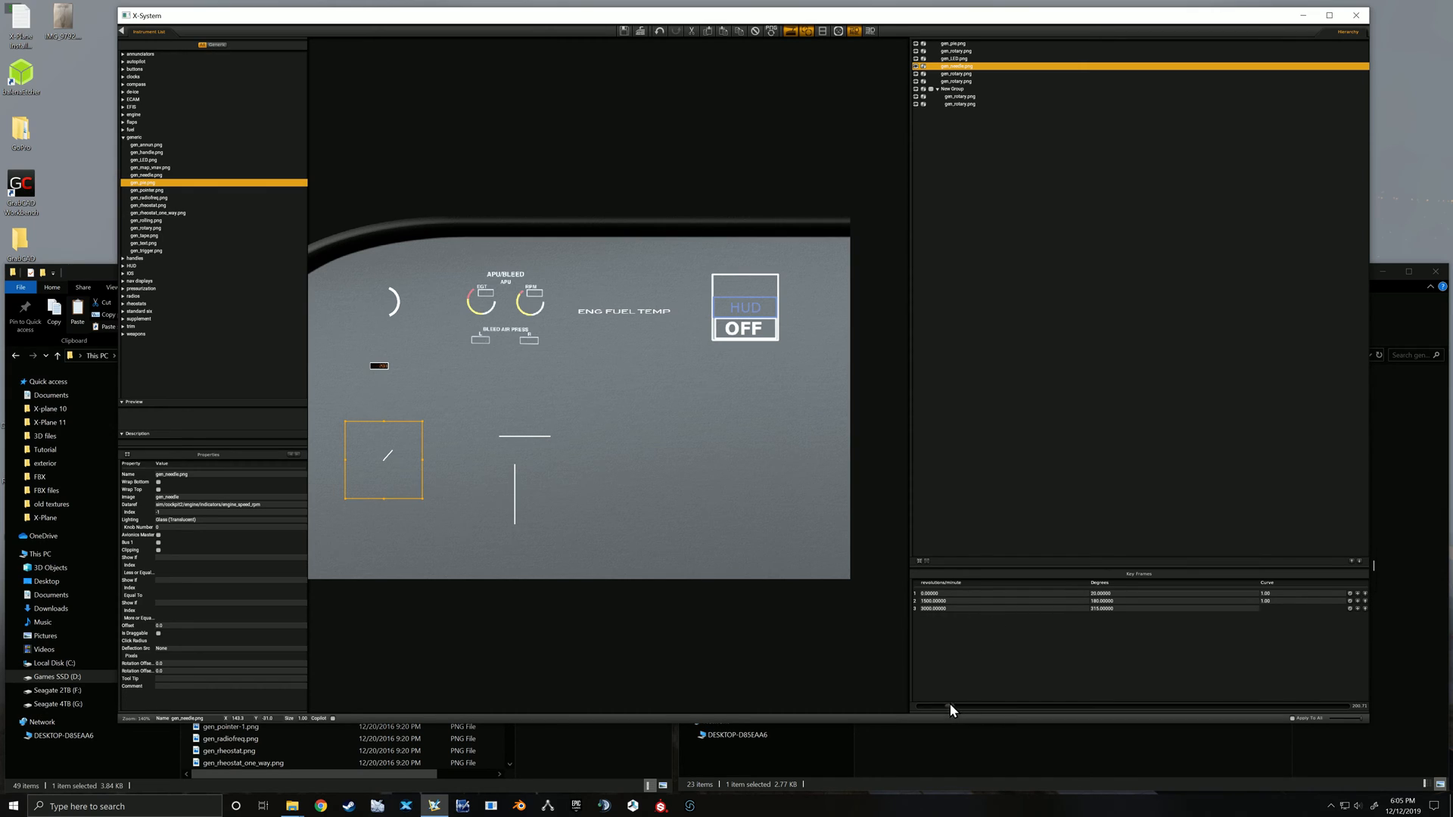
{"action": "left_click_drag", "start_coordinate": [1200, 704], "coordinate": [954, 725]}
Try the needle over the white pie arc, and return it to its place below the LED readout
{"action": "left_click_drag", "start_coordinate": [384, 465], "coordinate": [386, 314]}
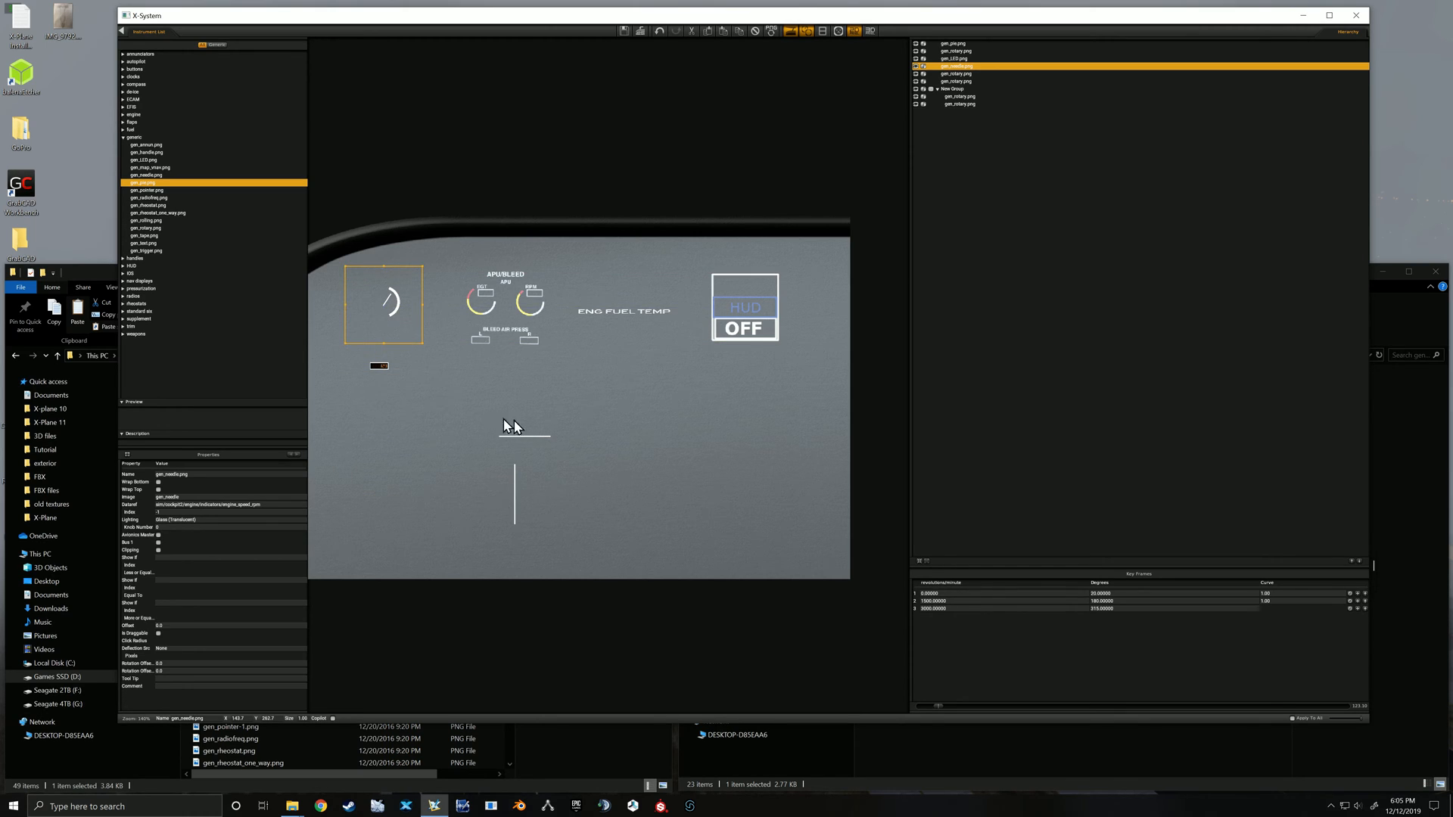
{"action": "left_click_drag", "start_coordinate": [386, 301], "coordinate": [380, 445]}
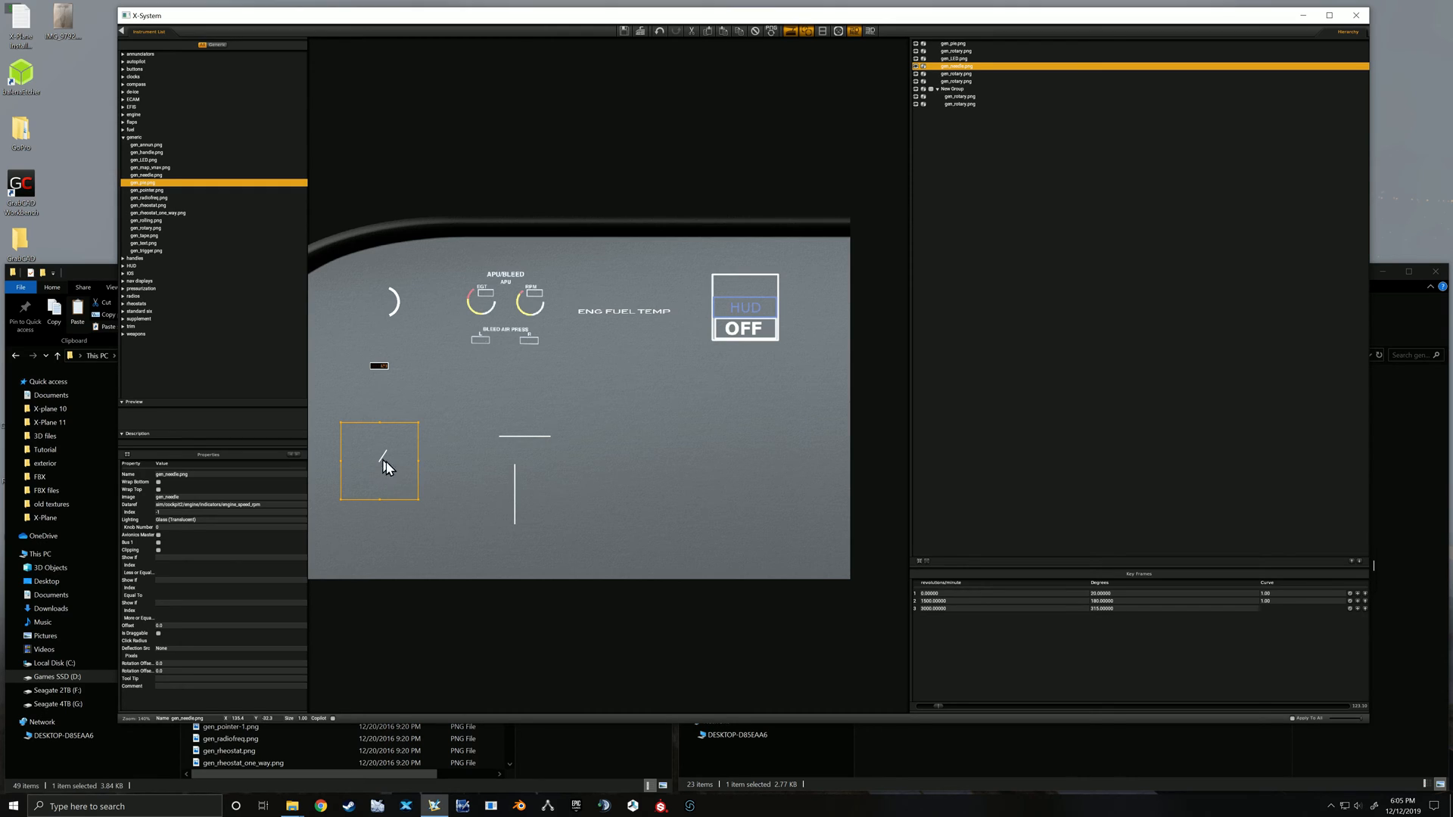
Select the gen_LED instrument, check gen_LED_green-1.png in the aircraft's generic folder, and set the instrument's image to gen_LED_green
{"action": "left_click", "coordinate": [379, 366]}
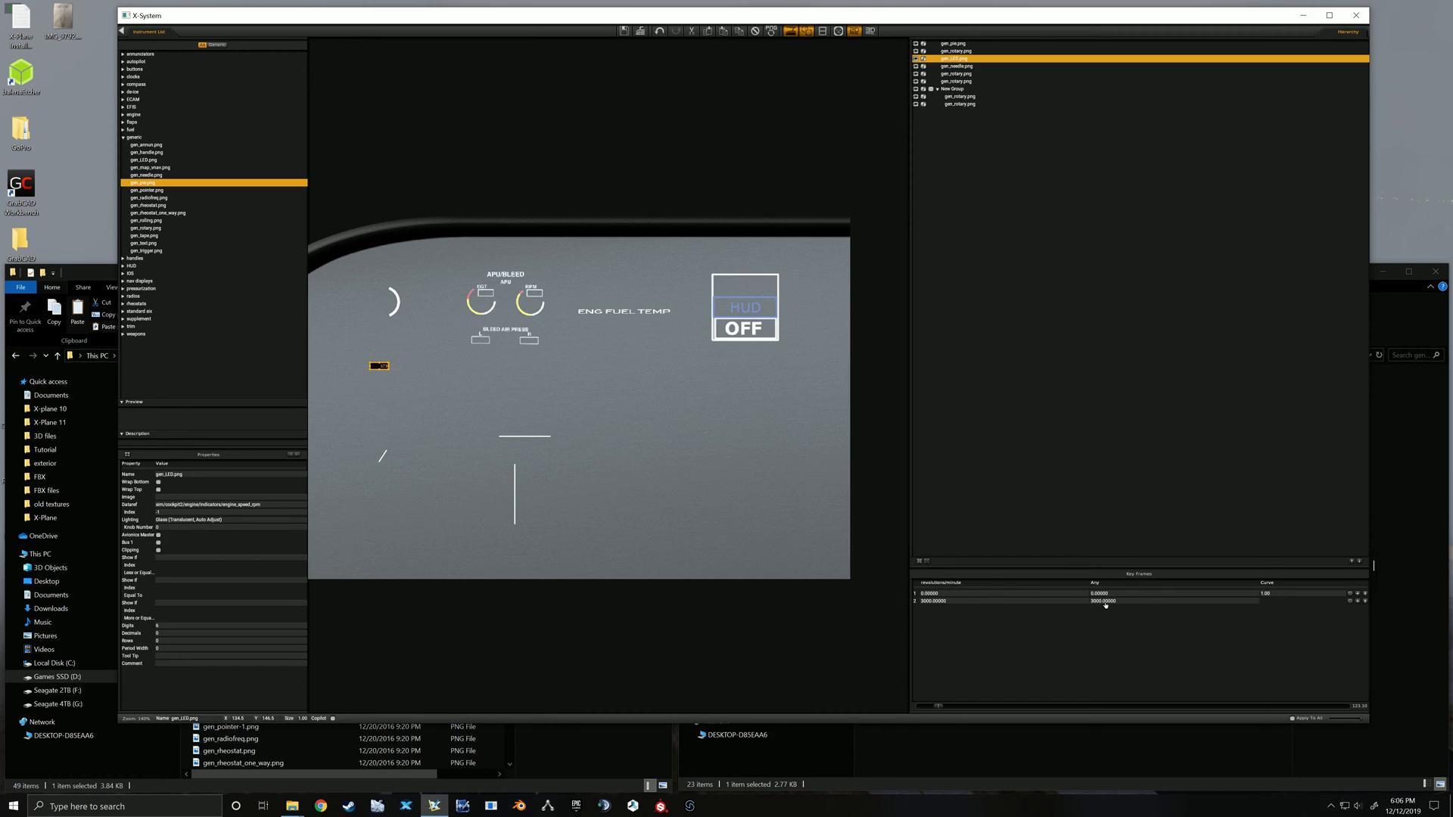
{"action": "mouse_move", "coordinate": [937, 706]}
{"action": "left_mouse_down"}
{"action": "mouse_move", "coordinate": [1175, 708]}
{"action": "mouse_move", "coordinate": [947, 705]}
{"action": "mouse_move", "coordinate": [1062, 697]}
{"action": "mouse_move", "coordinate": [954, 692]}
{"action": "left_mouse_up"}
{"action": "left_click", "coordinate": [967, 733]}
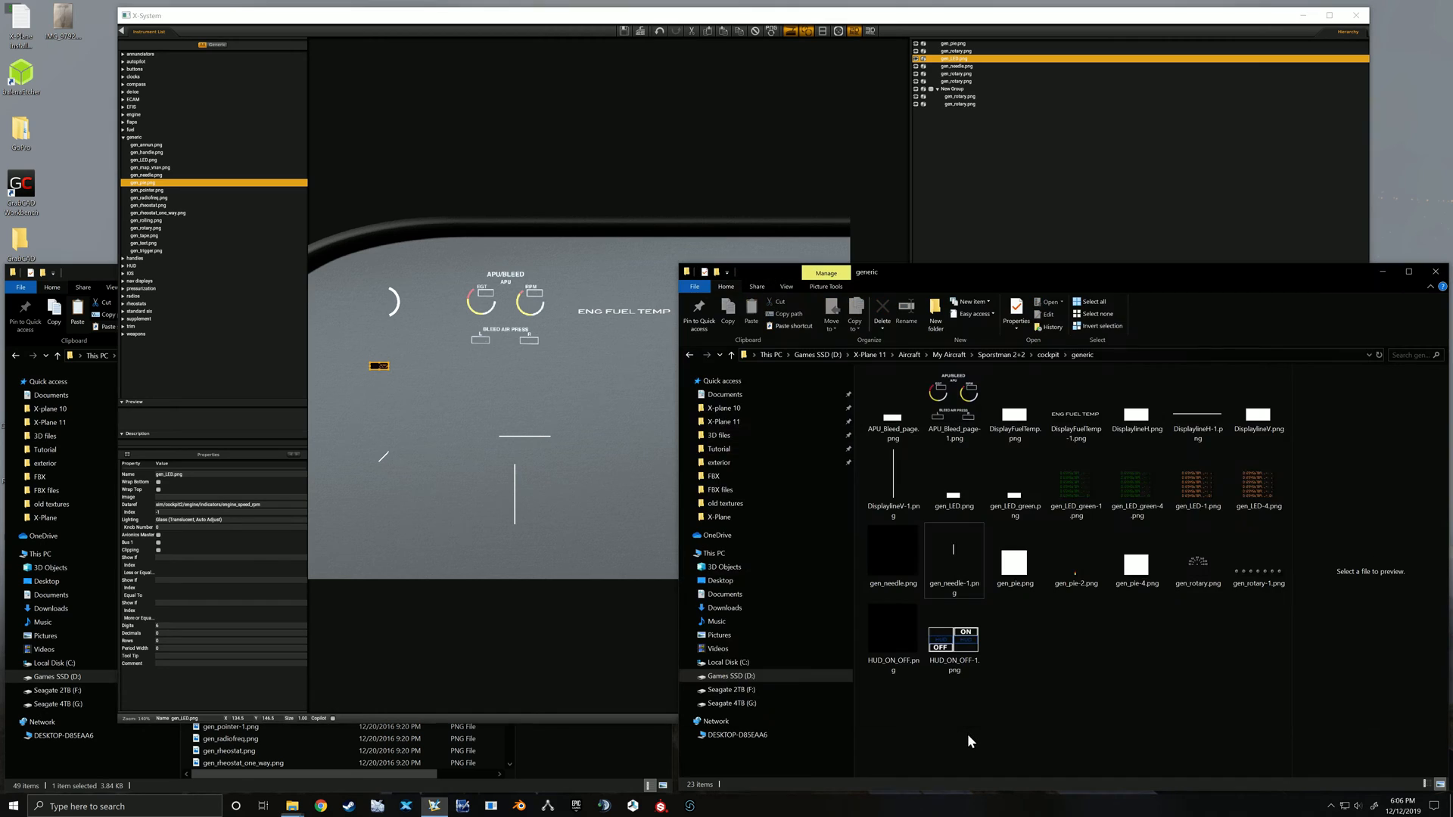
{"action": "left_click", "coordinate": [1077, 486]}
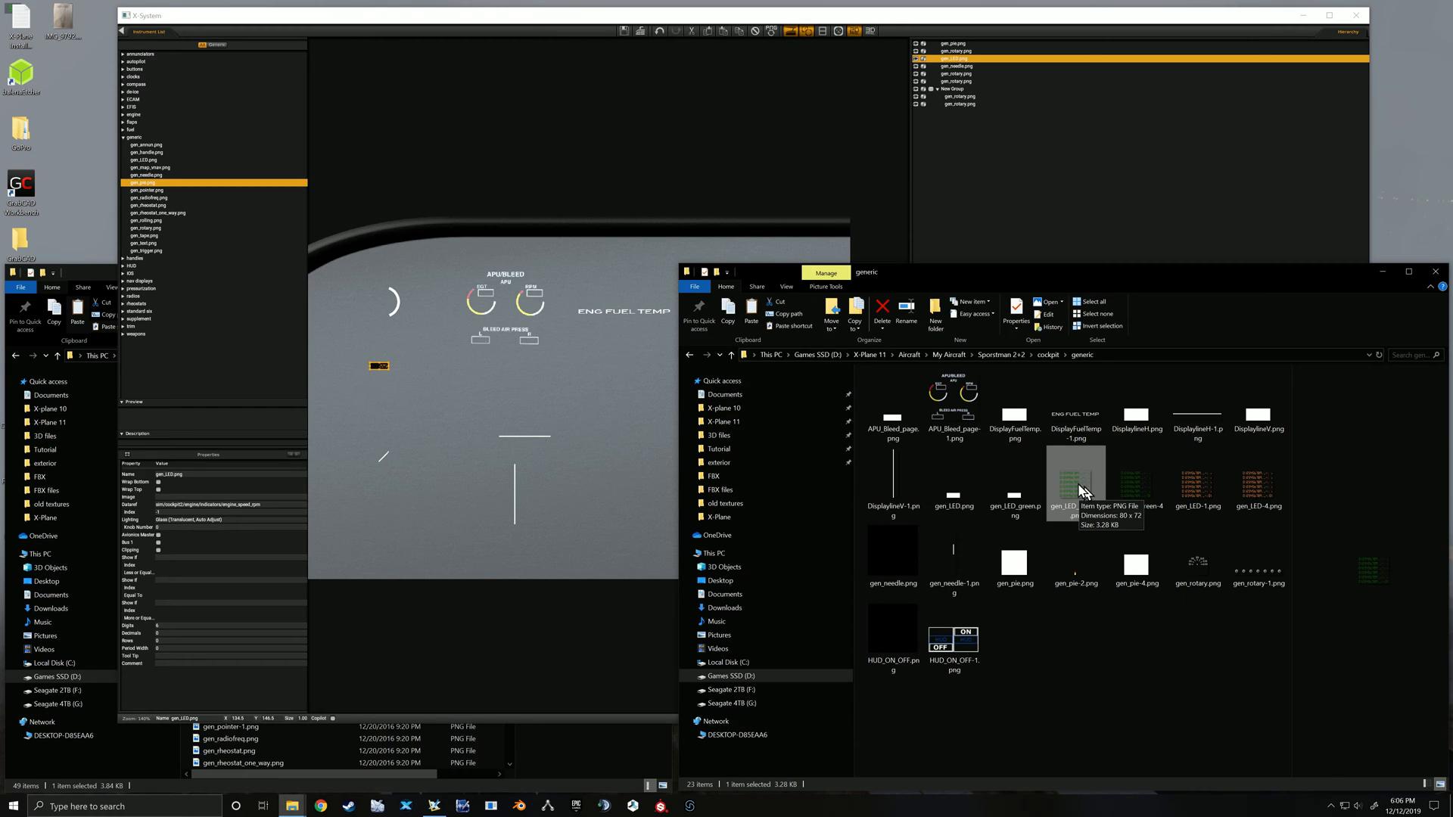
{"action": "left_click", "coordinate": [175, 498]}
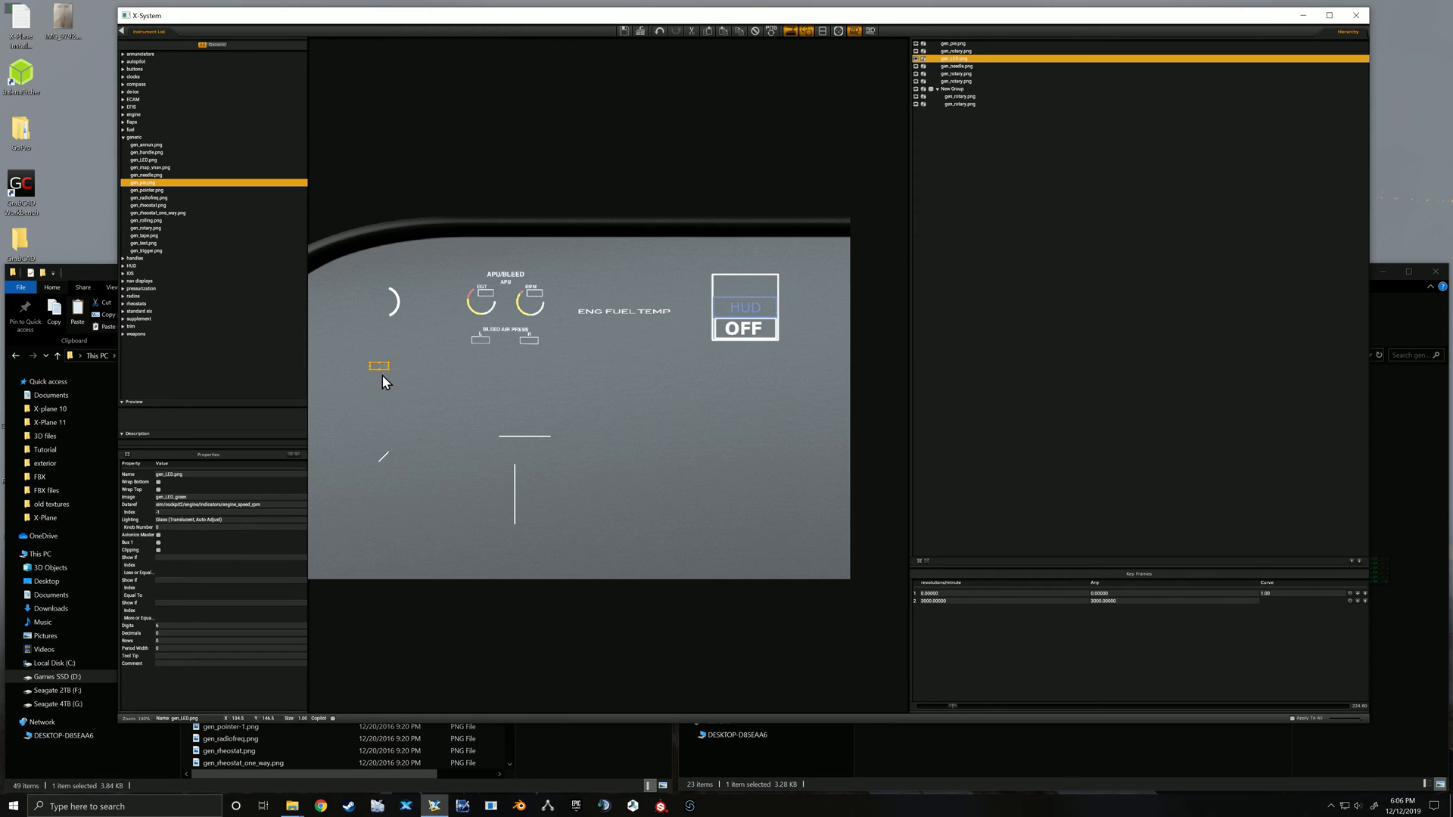
Examine the green LED readout up close while sweeping its preview value, and deselect it
{"action": "scroll", "coordinate": [380, 370], "scroll_direction": "up", "scroll_amount": 2}
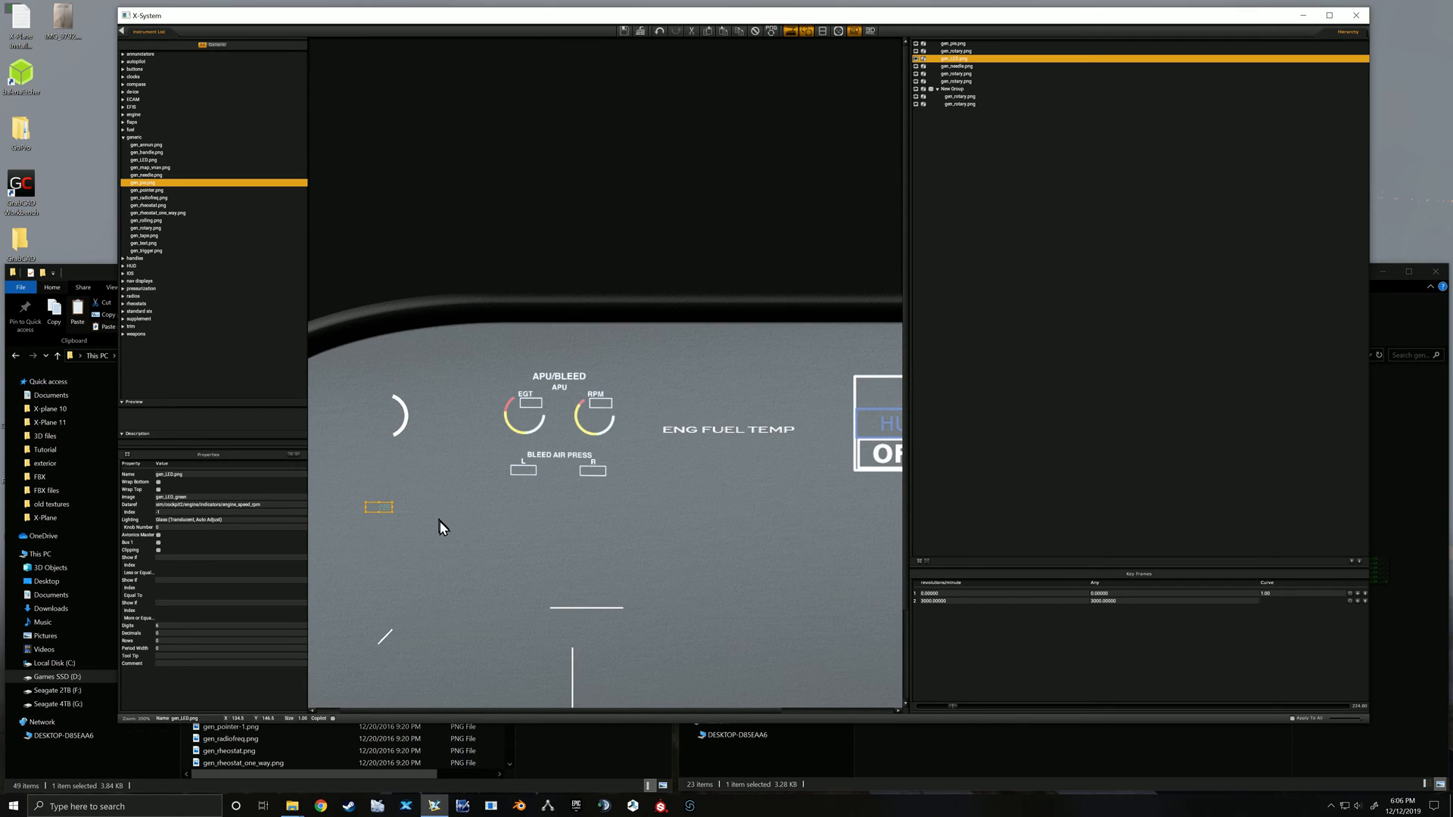
{"action": "right_click_drag", "start_coordinate": [426, 574], "coordinate": [554, 432]}
{"action": "right_click_drag", "start_coordinate": [469, 480], "coordinate": [494, 385]}
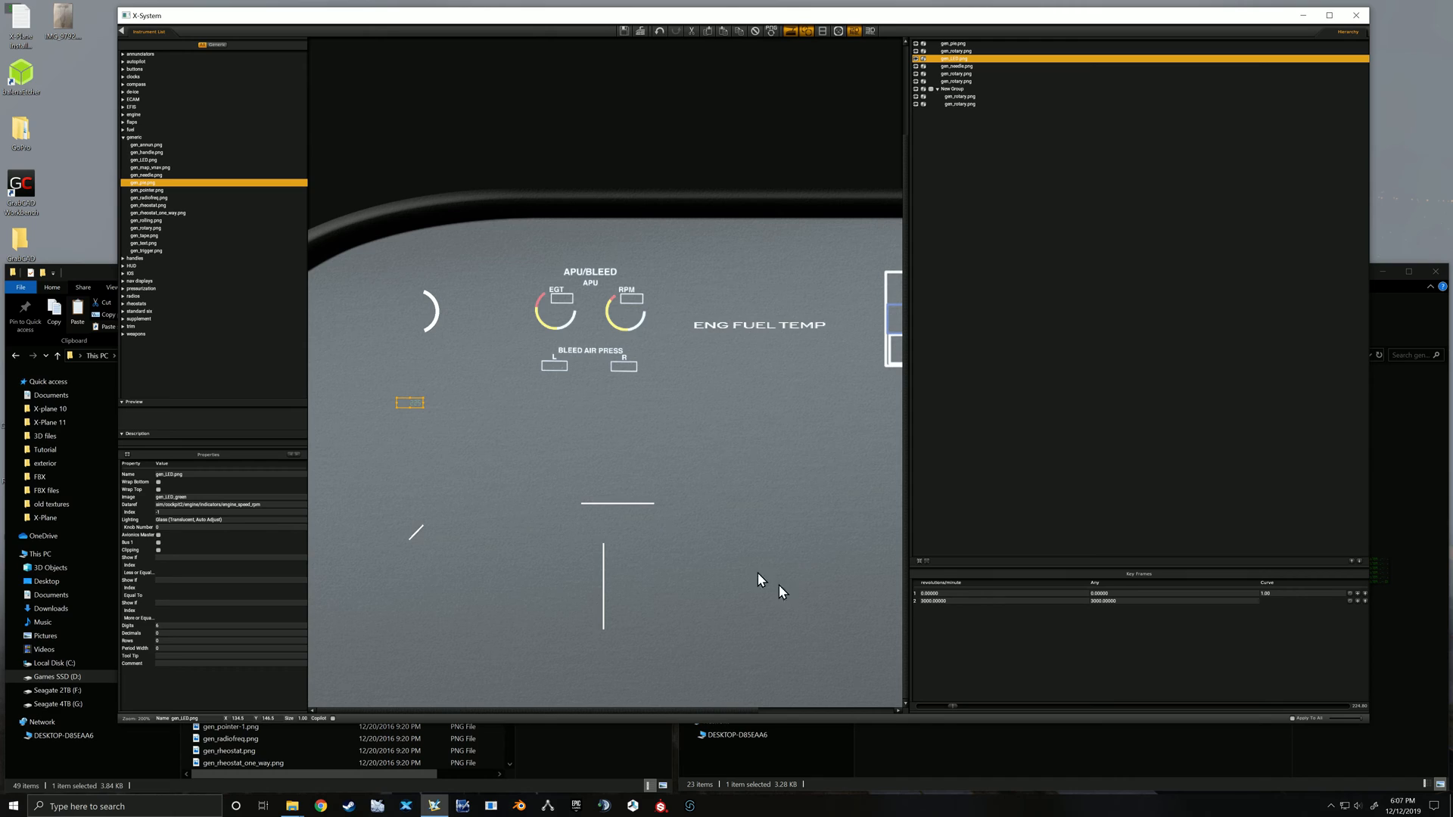
{"action": "left_click_drag", "start_coordinate": [952, 706], "coordinate": [1057, 669]}
{"action": "scroll", "coordinate": [582, 416], "scroll_direction": "down", "scroll_amount": 2}
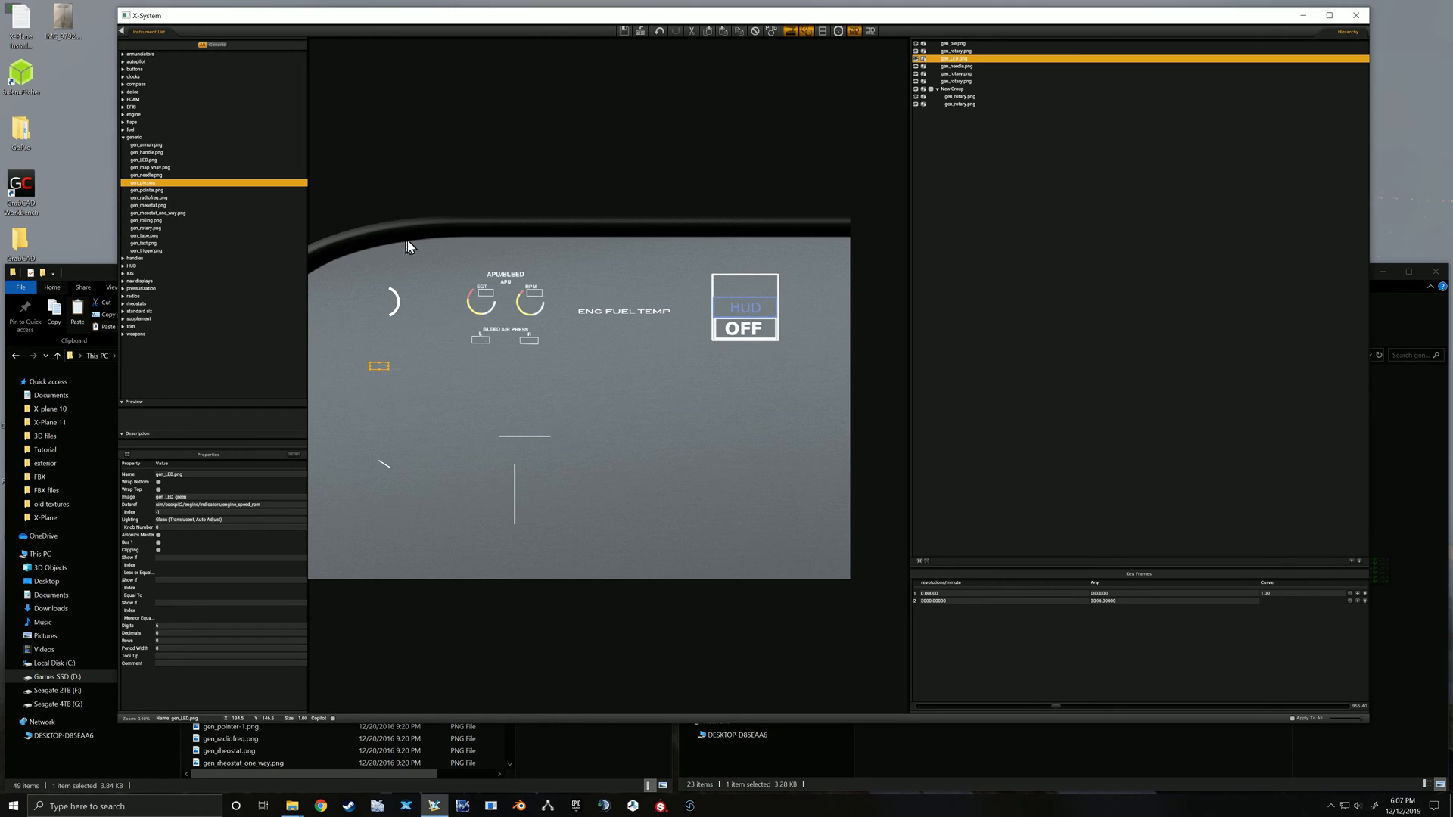
{"action": "left_click", "coordinate": [424, 252]}
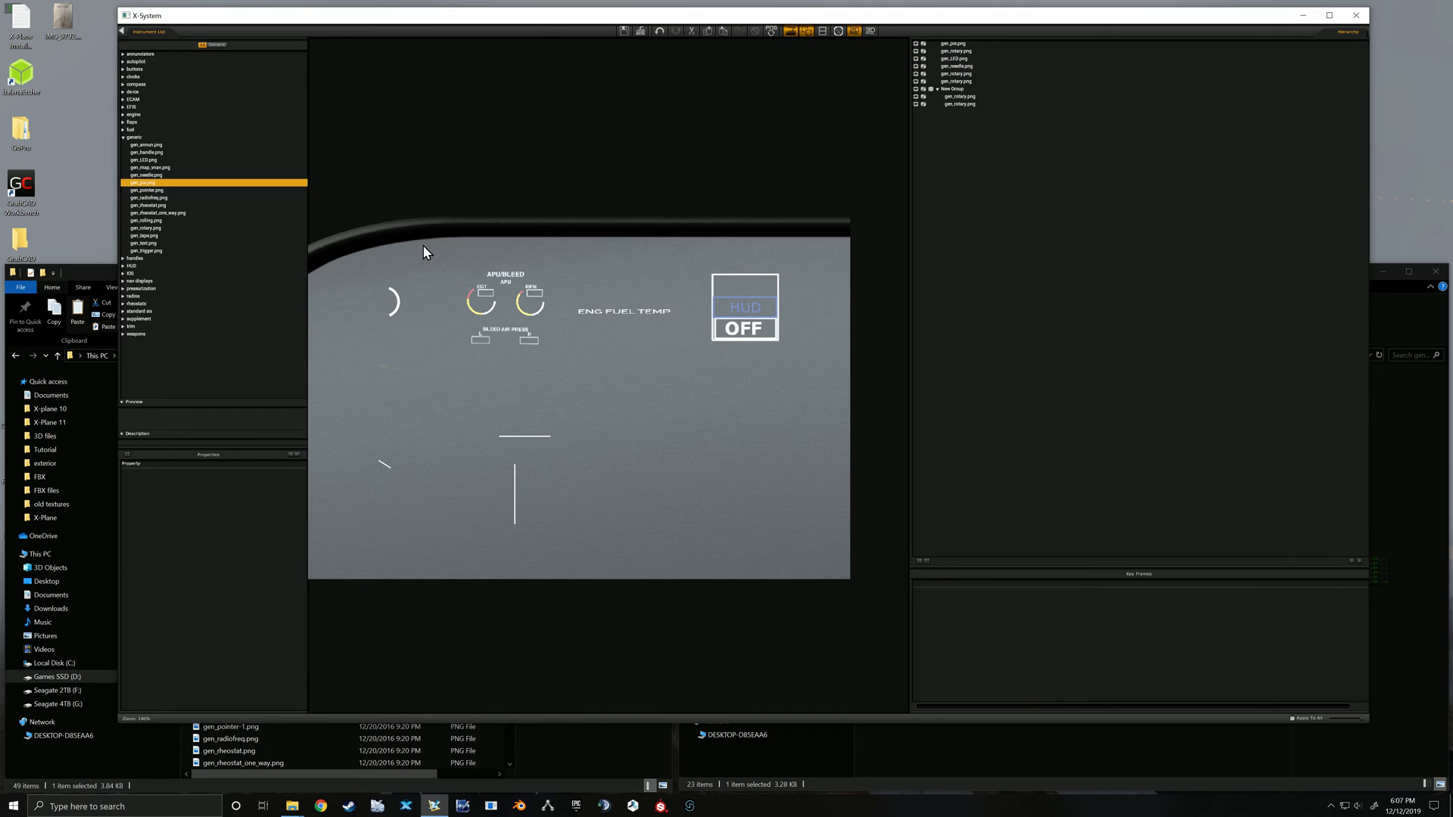
Place a new gen_rotary instrument on the panel below the ENG FUEL TEMP label
{"action": "left_click", "coordinate": [515, 311]}
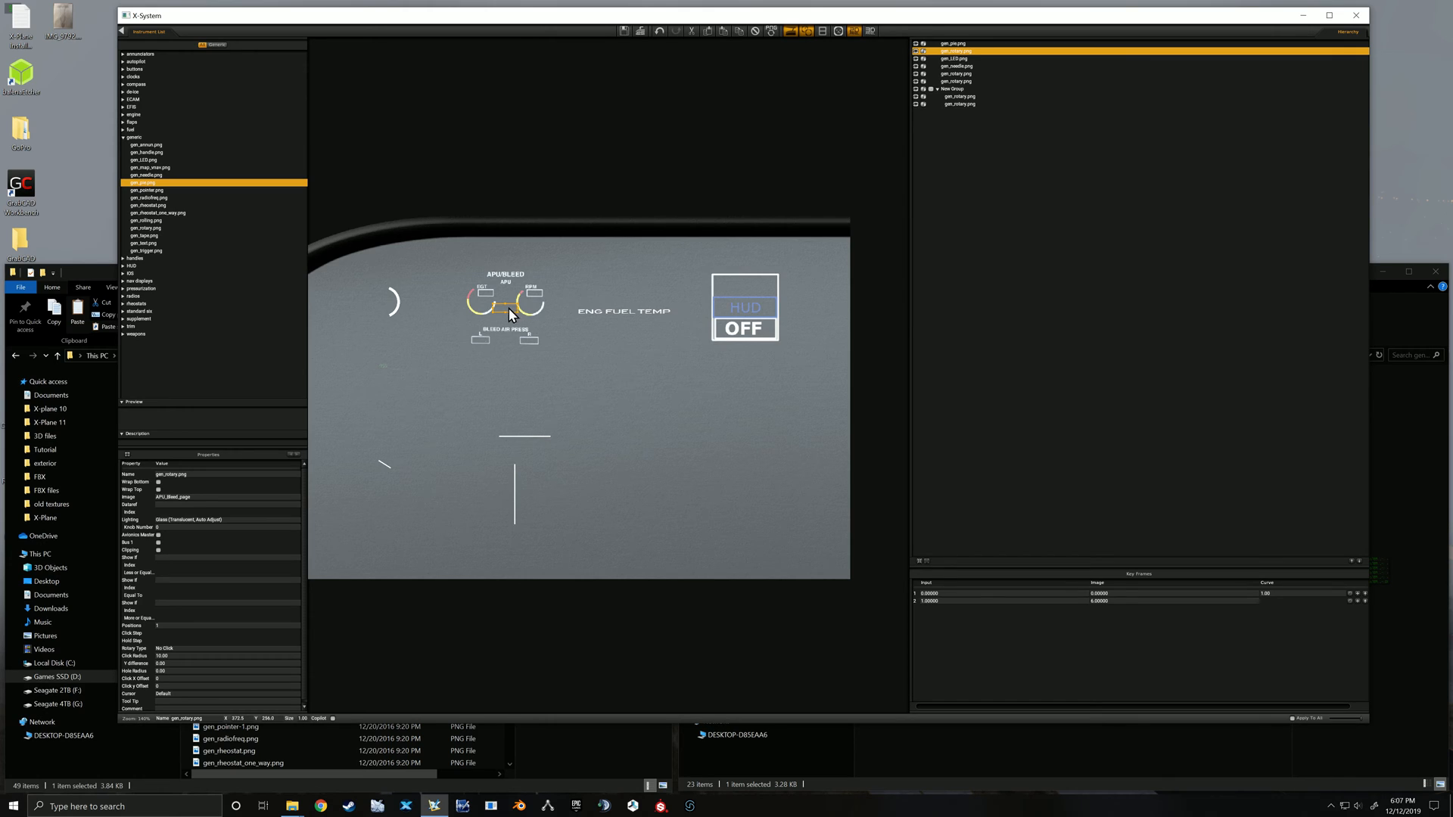
{"action": "left_click", "coordinate": [147, 228]}
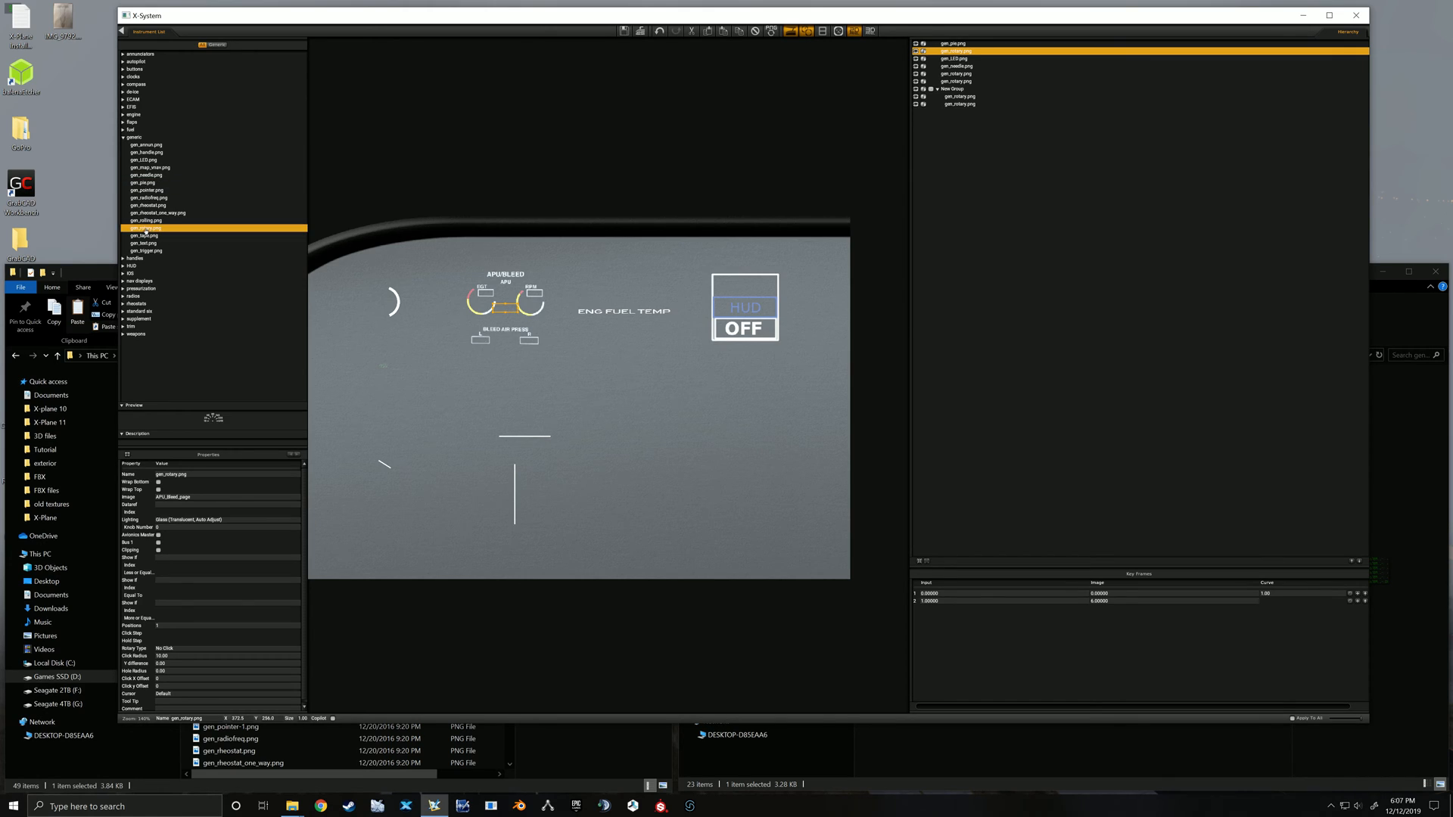
{"action": "left_click_drag", "start_coordinate": [146, 230], "coordinate": [662, 422]}
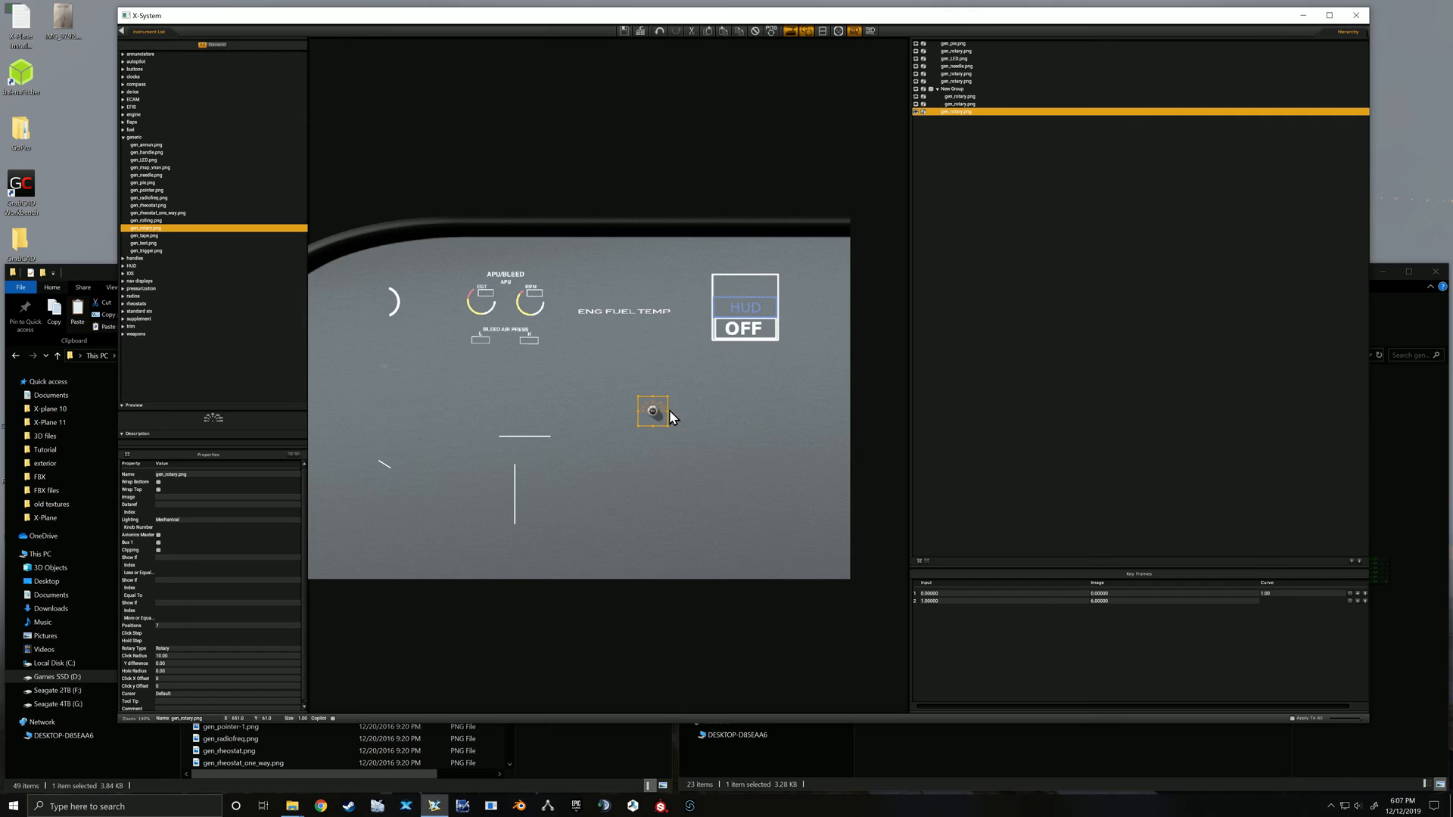
Examine gen_rotary-1.png and gen_rotary.png in X-Plane's Resources generic folder
{"action": "left_click", "coordinate": [534, 737]}
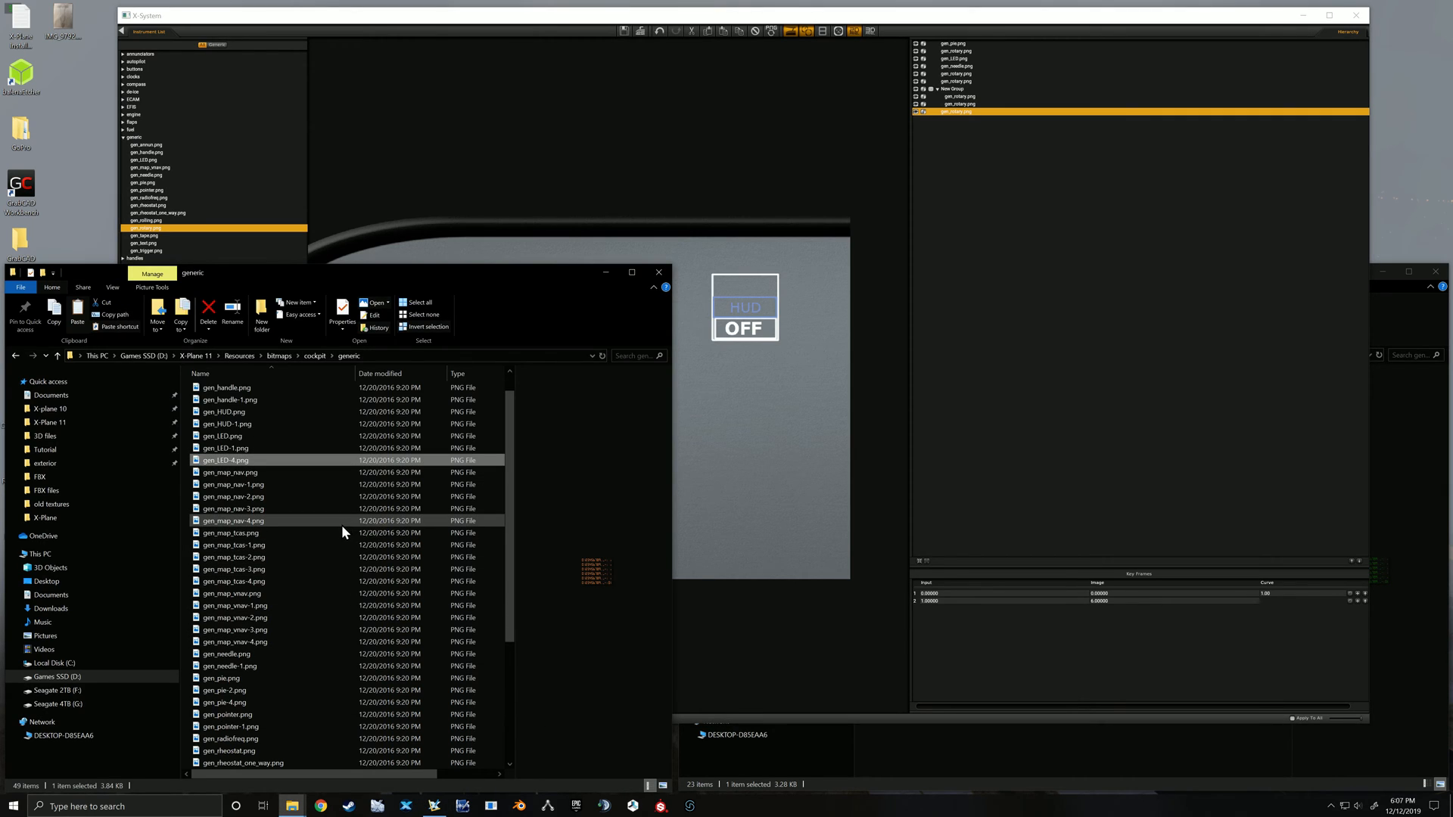
{"action": "scroll", "coordinate": [342, 524], "scroll_direction": "down", "scroll_amount": 4}
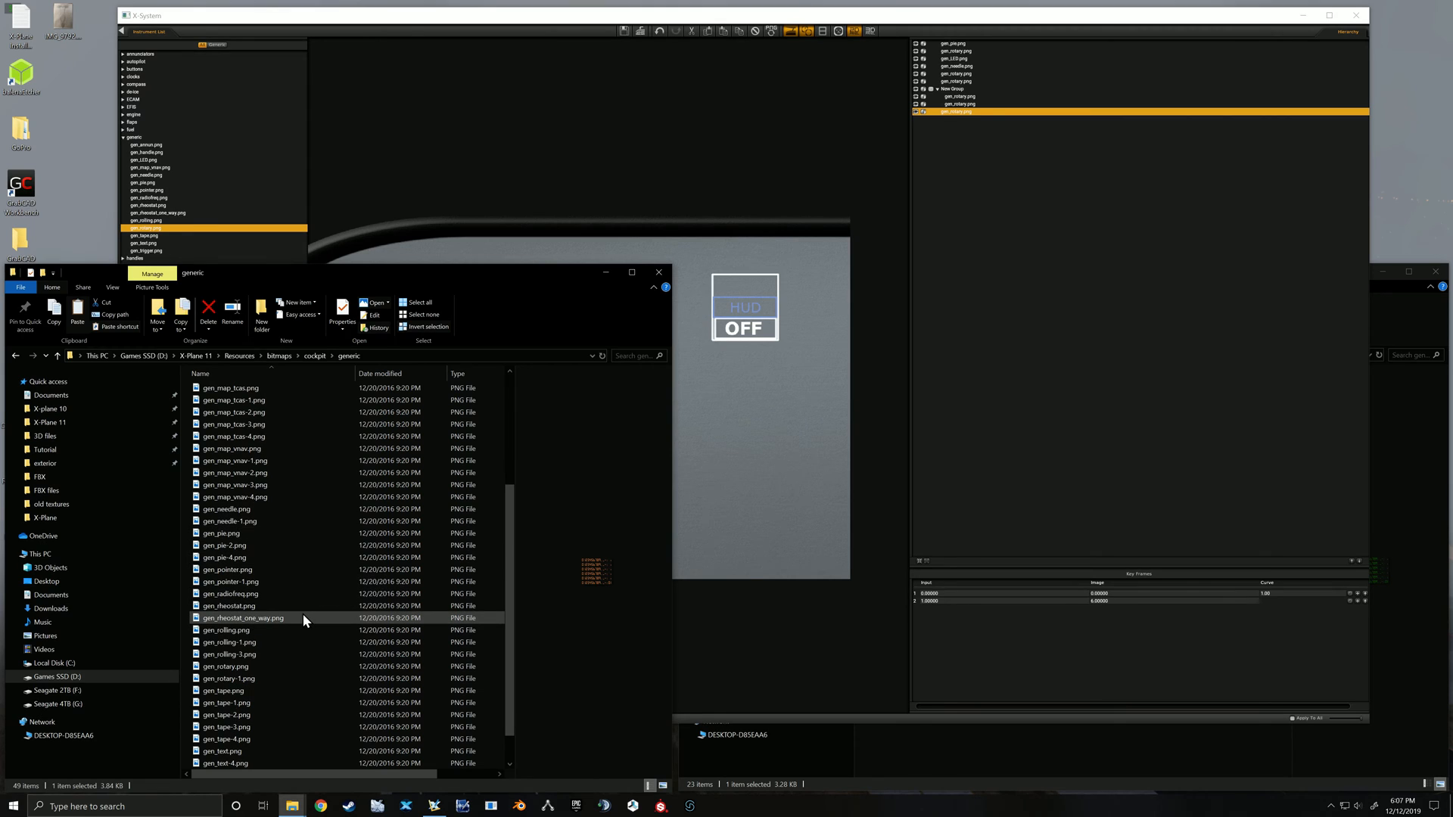
{"action": "left_click", "coordinate": [261, 675]}
{"action": "scroll", "coordinate": [261, 671], "scroll_direction": "down", "scroll_amount": 1}
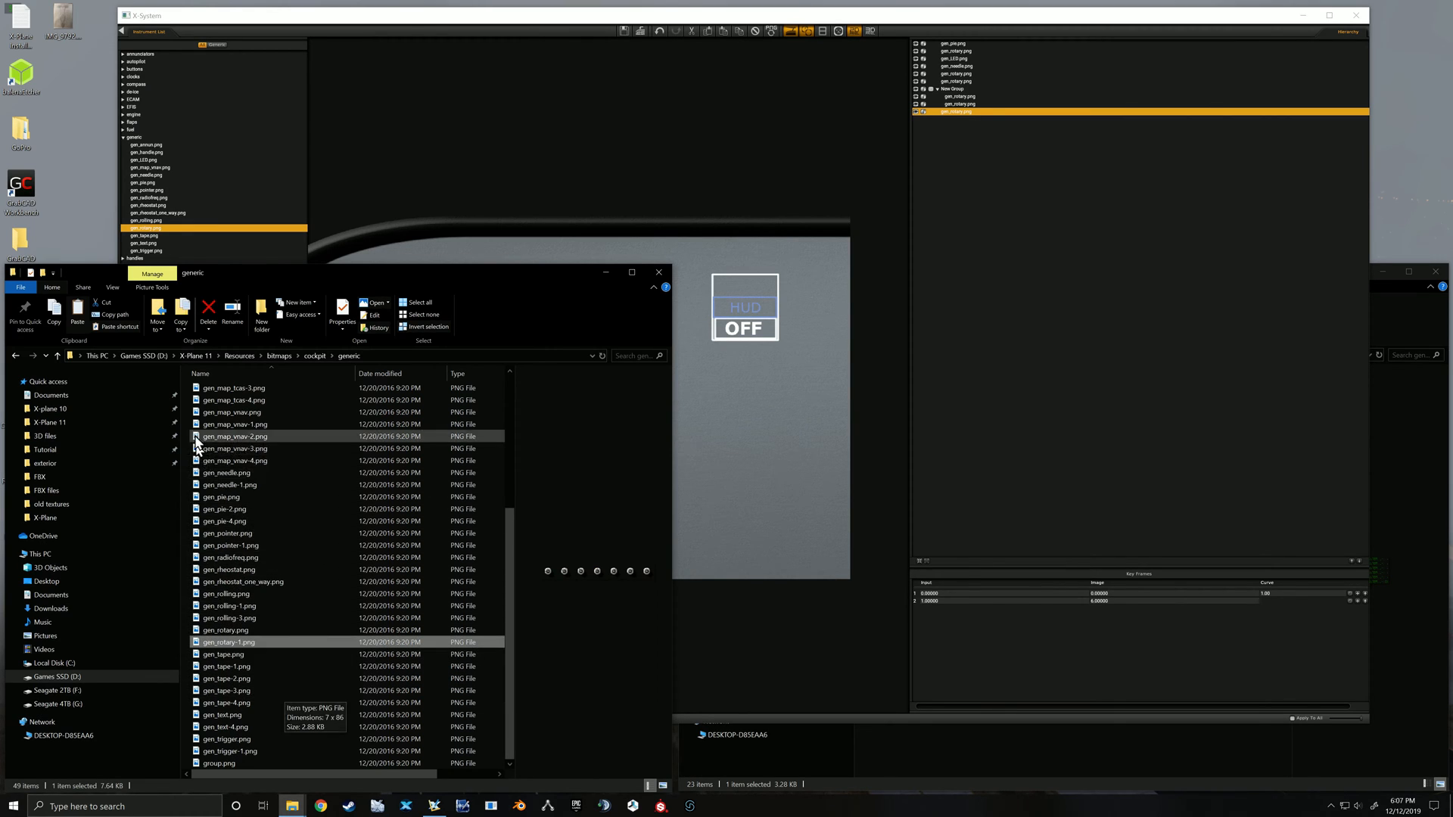
{"action": "left_click", "coordinate": [251, 630]}
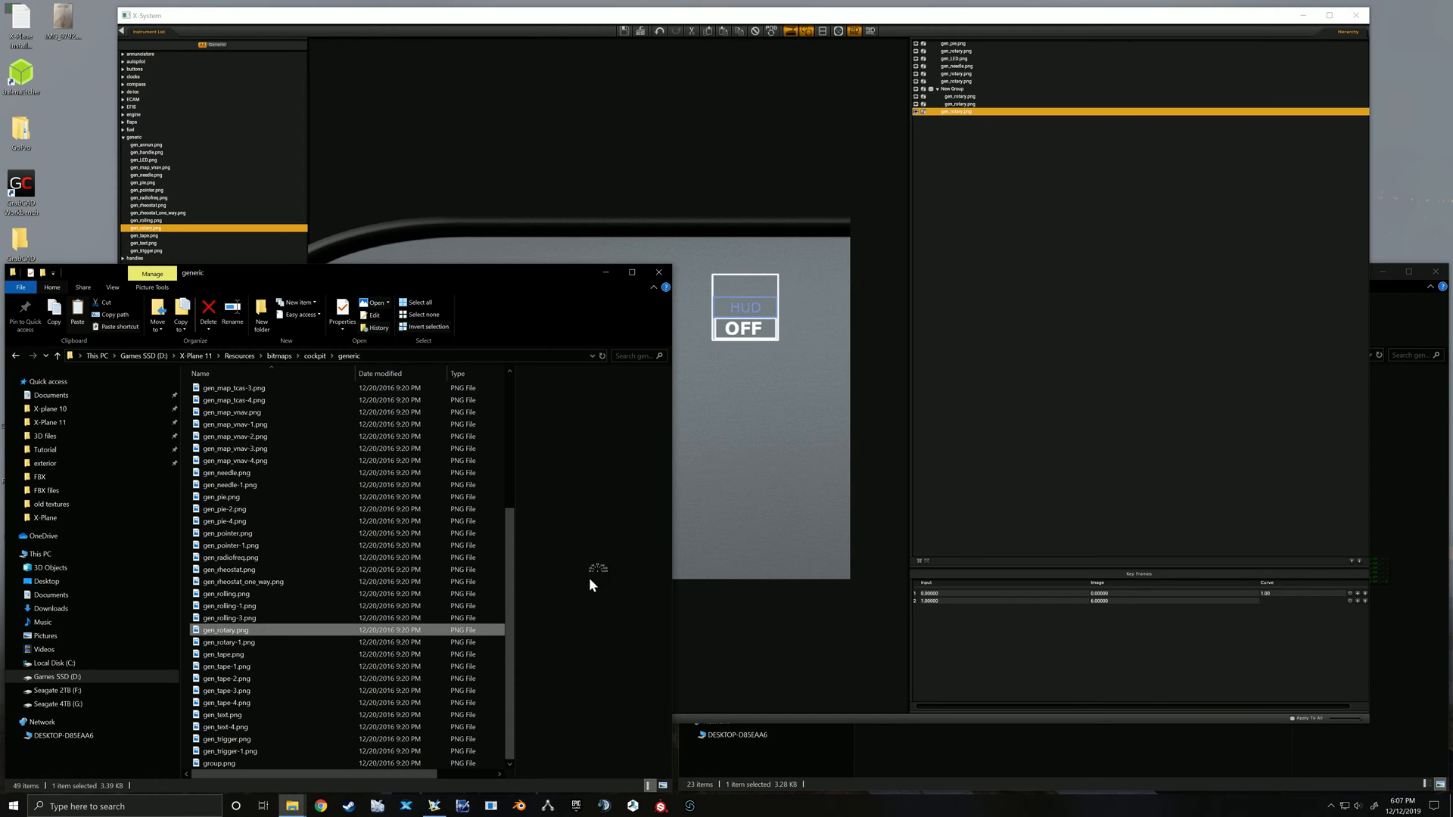
Compare the placed rotary knob up close with the knob positions in gen_rotary-1.png
{"action": "left_click", "coordinate": [745, 382]}
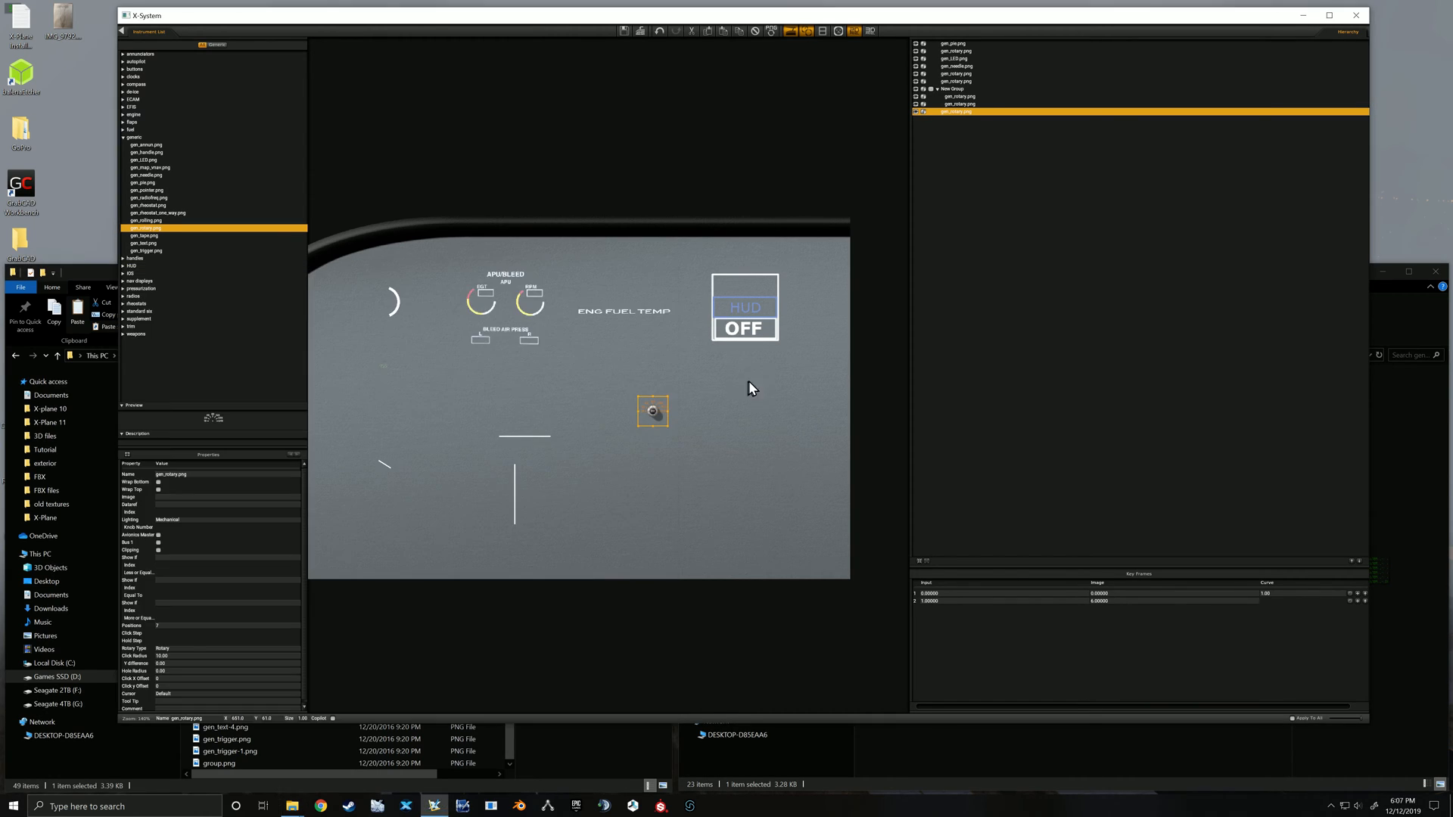
{"action": "scroll", "coordinate": [670, 419], "scroll_direction": "up", "scroll_amount": 2}
{"action": "middle_click_drag", "start_coordinate": [630, 534], "coordinate": [791, 551]}
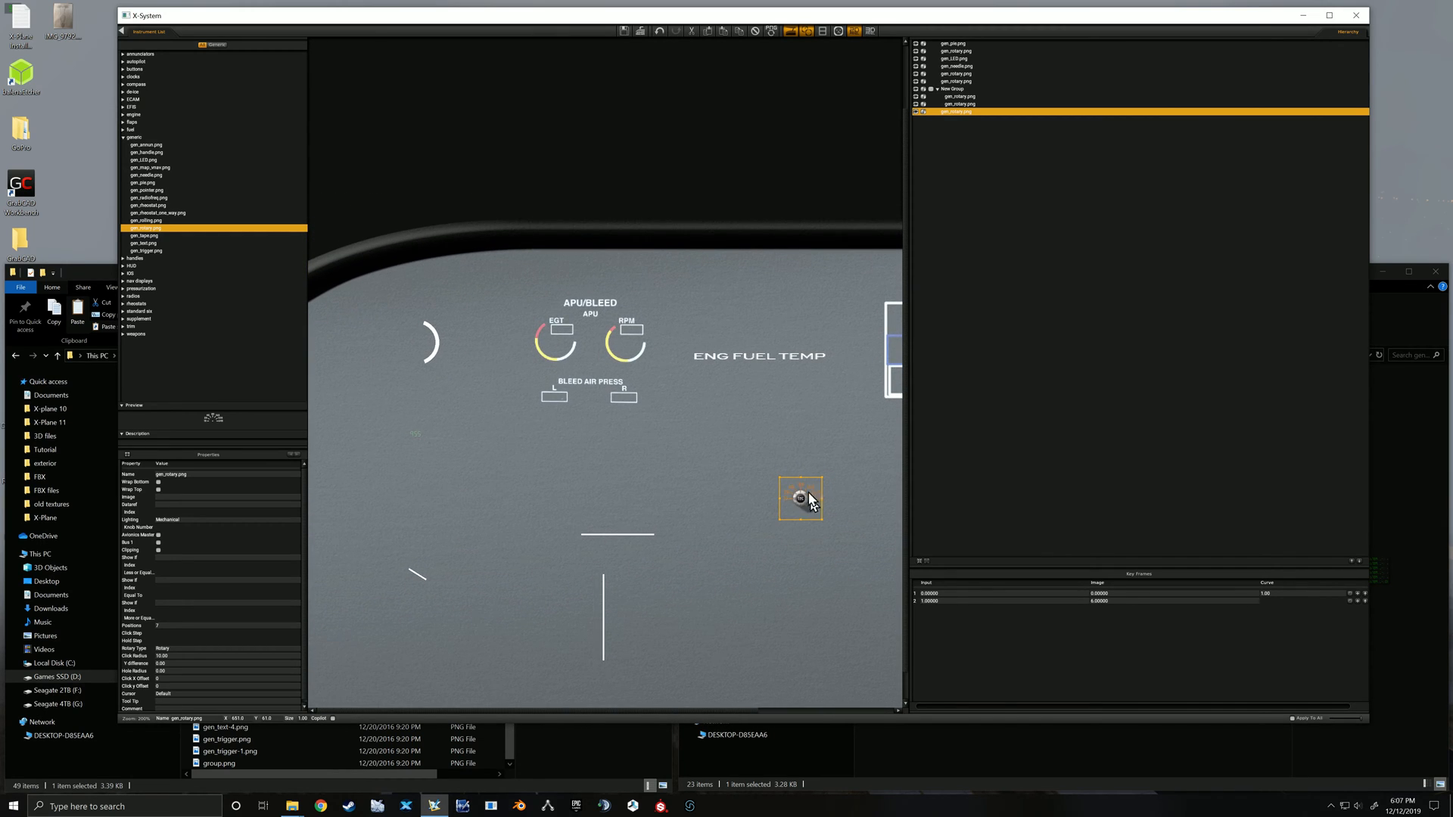
{"action": "left_click", "coordinate": [589, 735]}
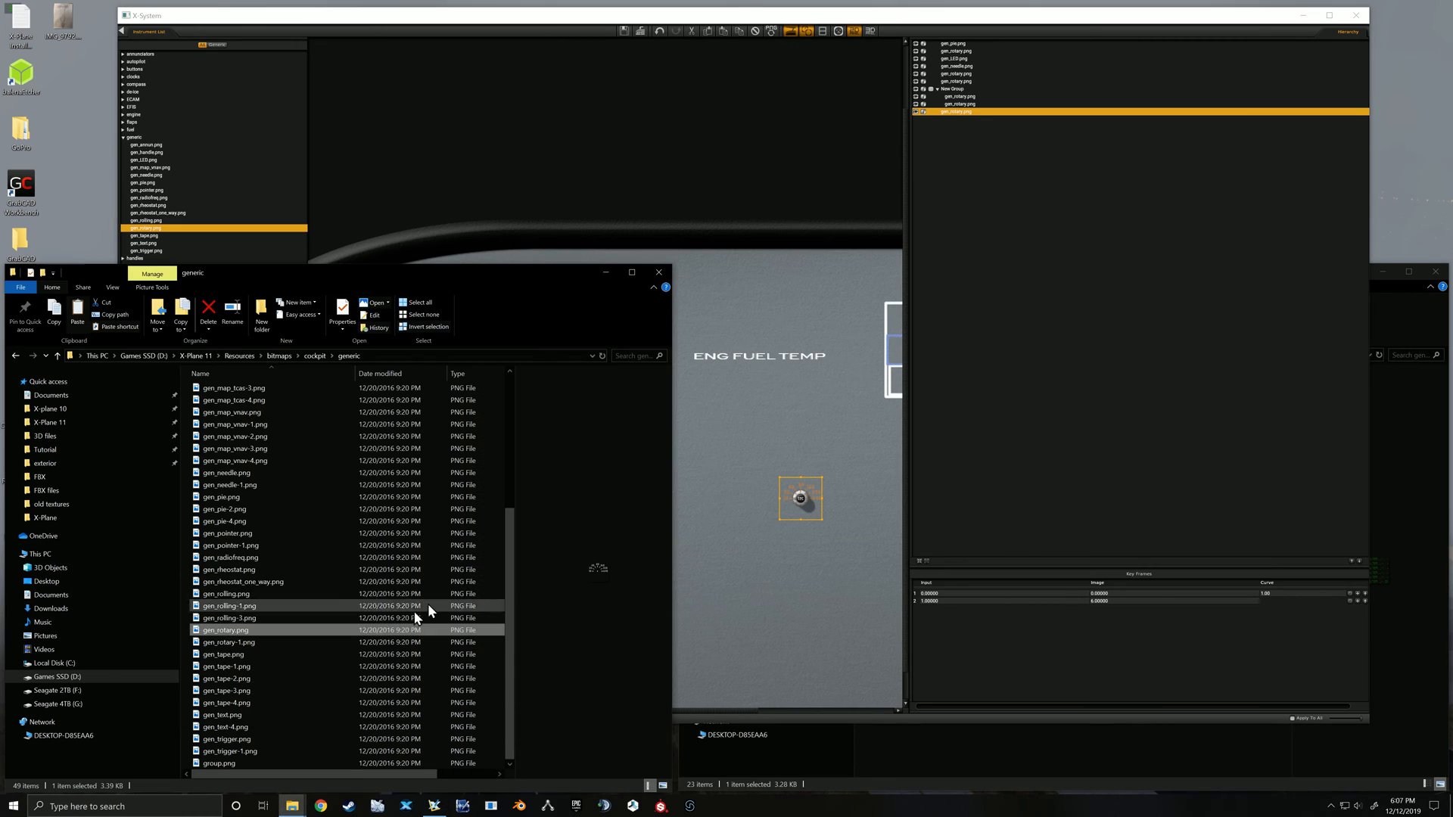
{"action": "left_click", "coordinate": [279, 643]}
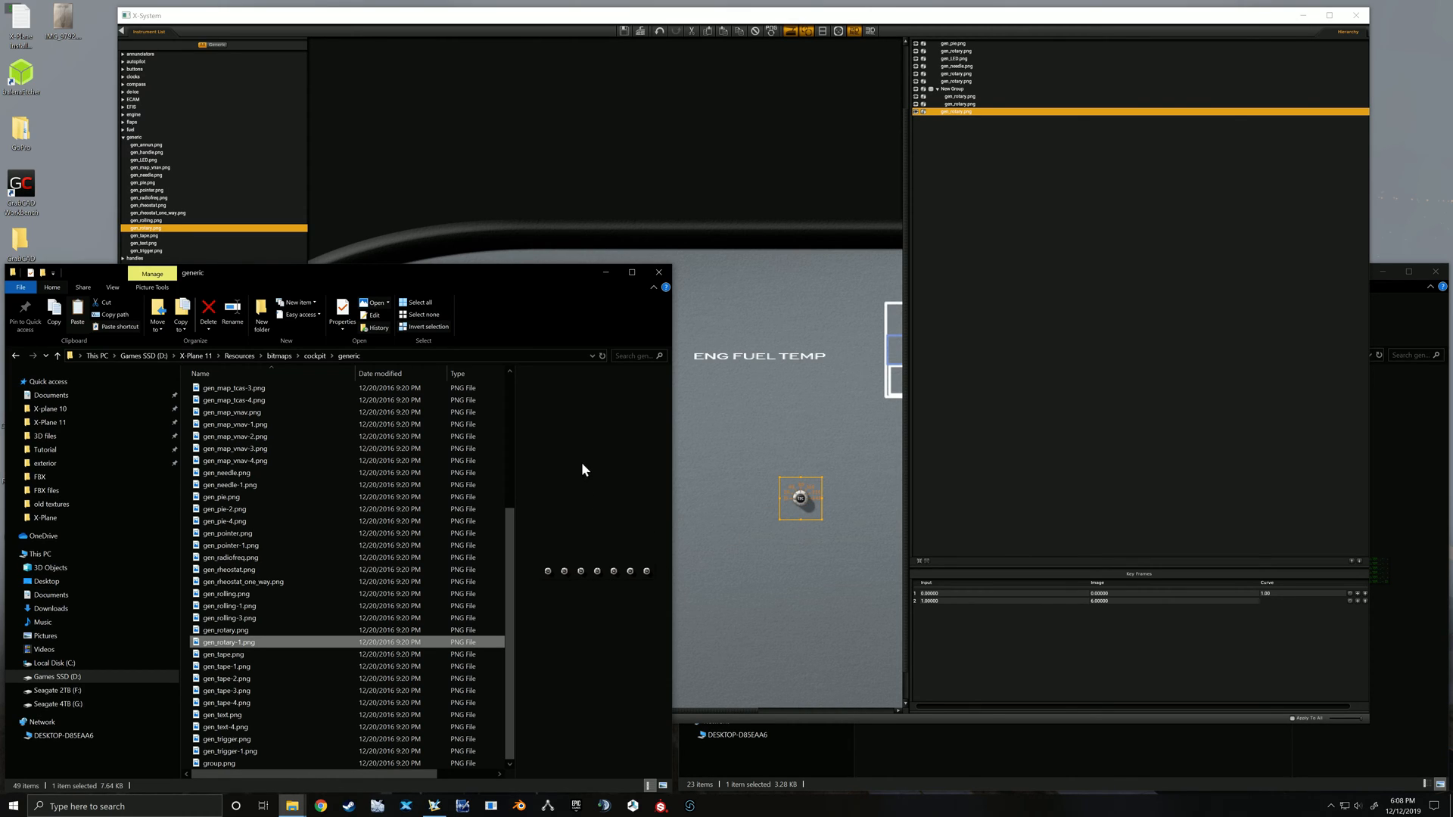
{"action": "left_click", "coordinate": [800, 495]}
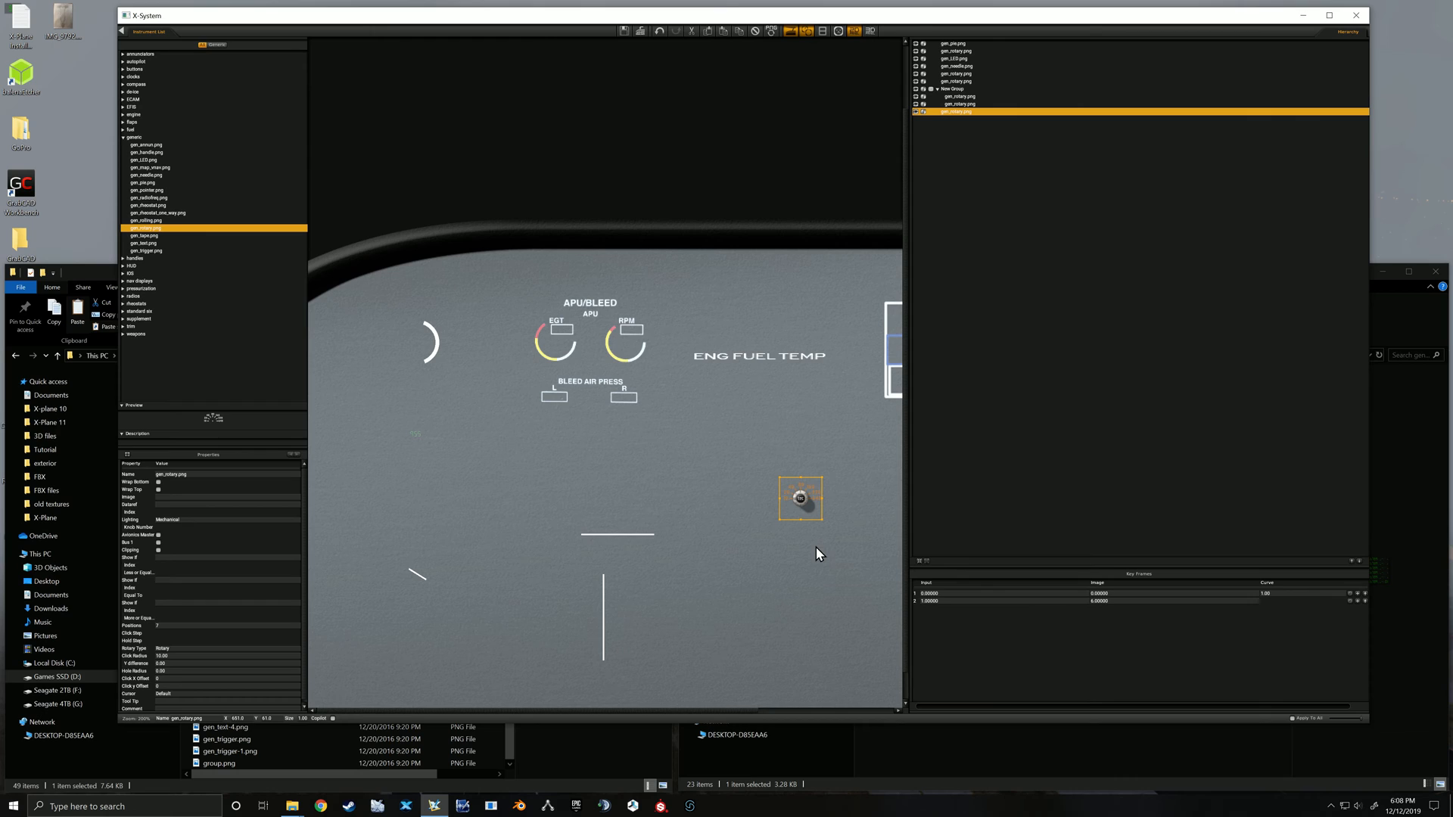
Select the HUD switch and examine an enlarged preview of HUD_ON_OFF-1.png in the aircraft's generic folder
{"action": "right_click_drag", "start_coordinate": [812, 557], "coordinate": [653, 566]}
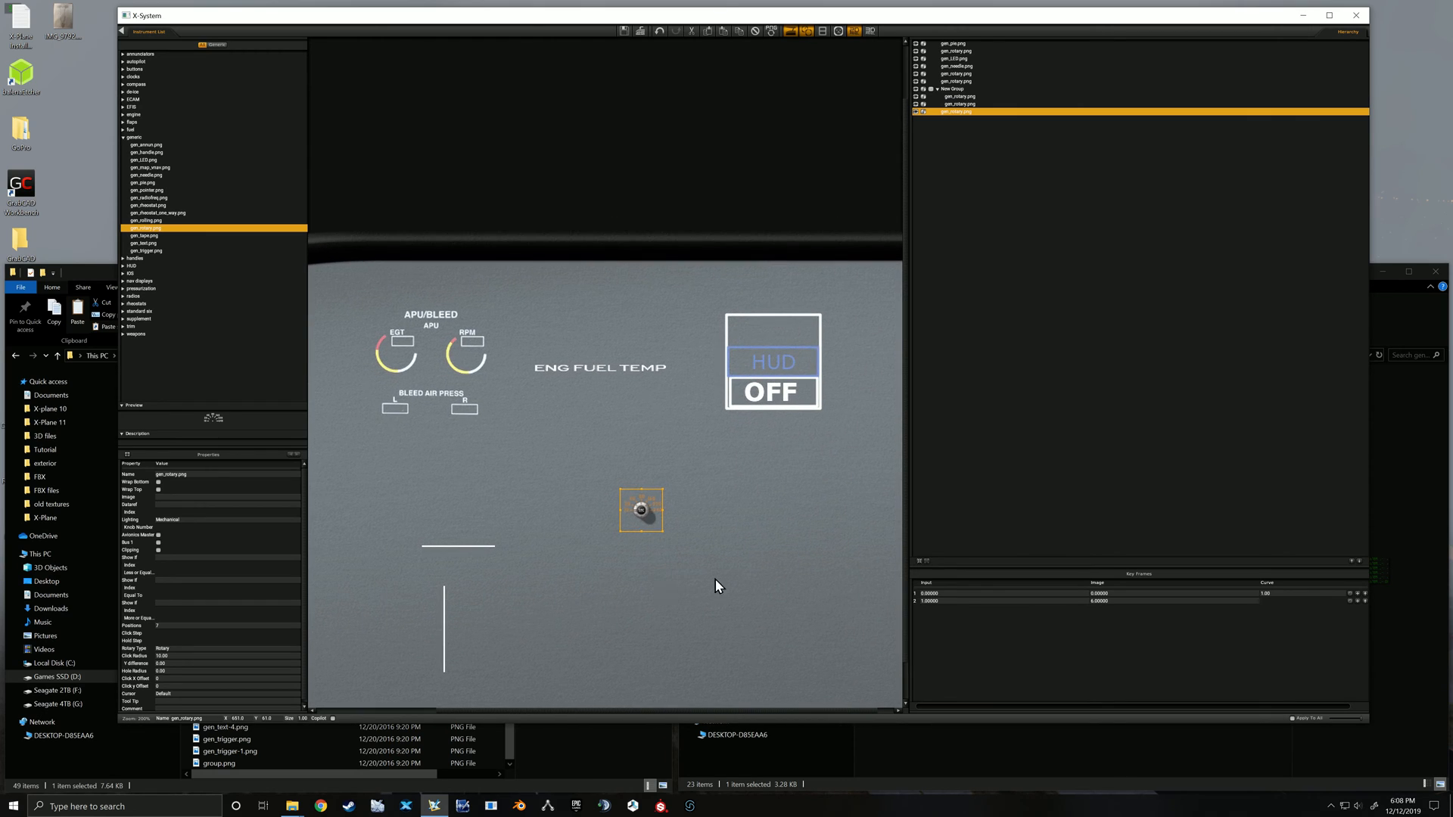
{"action": "left_click", "coordinate": [771, 364]}
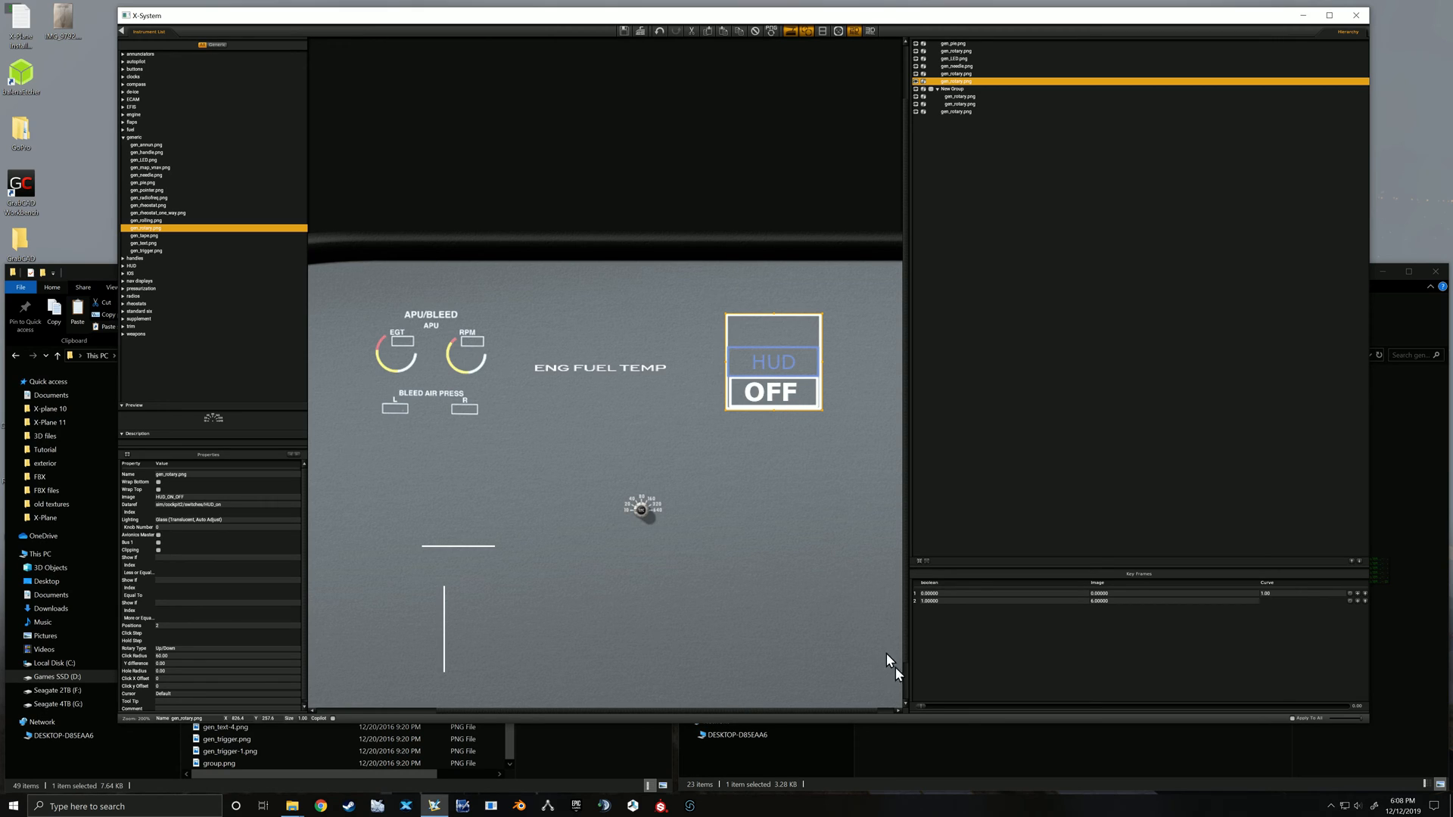
{"action": "left_click", "coordinate": [942, 738]}
{"action": "left_click", "coordinate": [952, 647]}
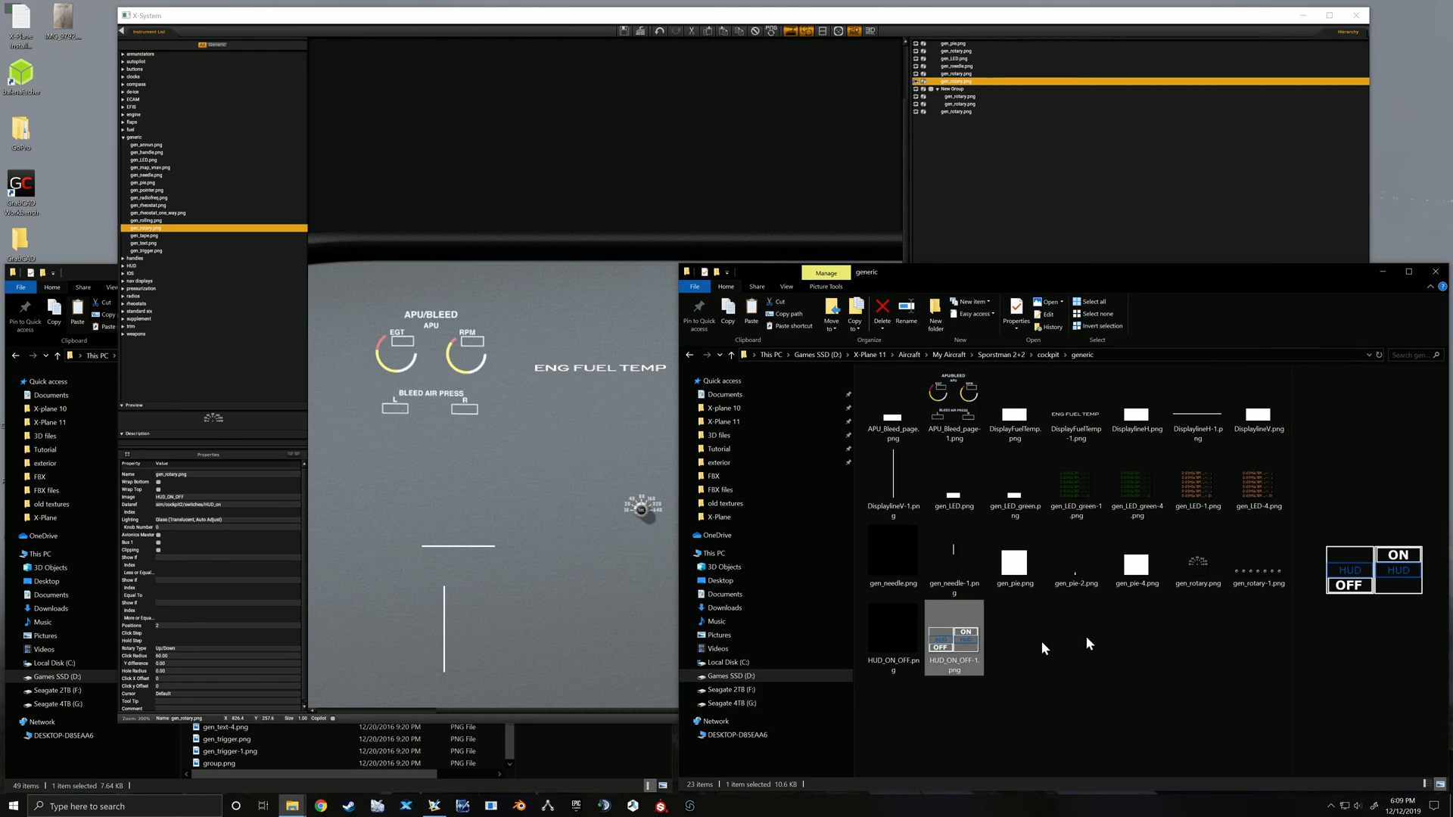
{"action": "left_click_drag", "start_coordinate": [1293, 552], "coordinate": [1278, 589]}
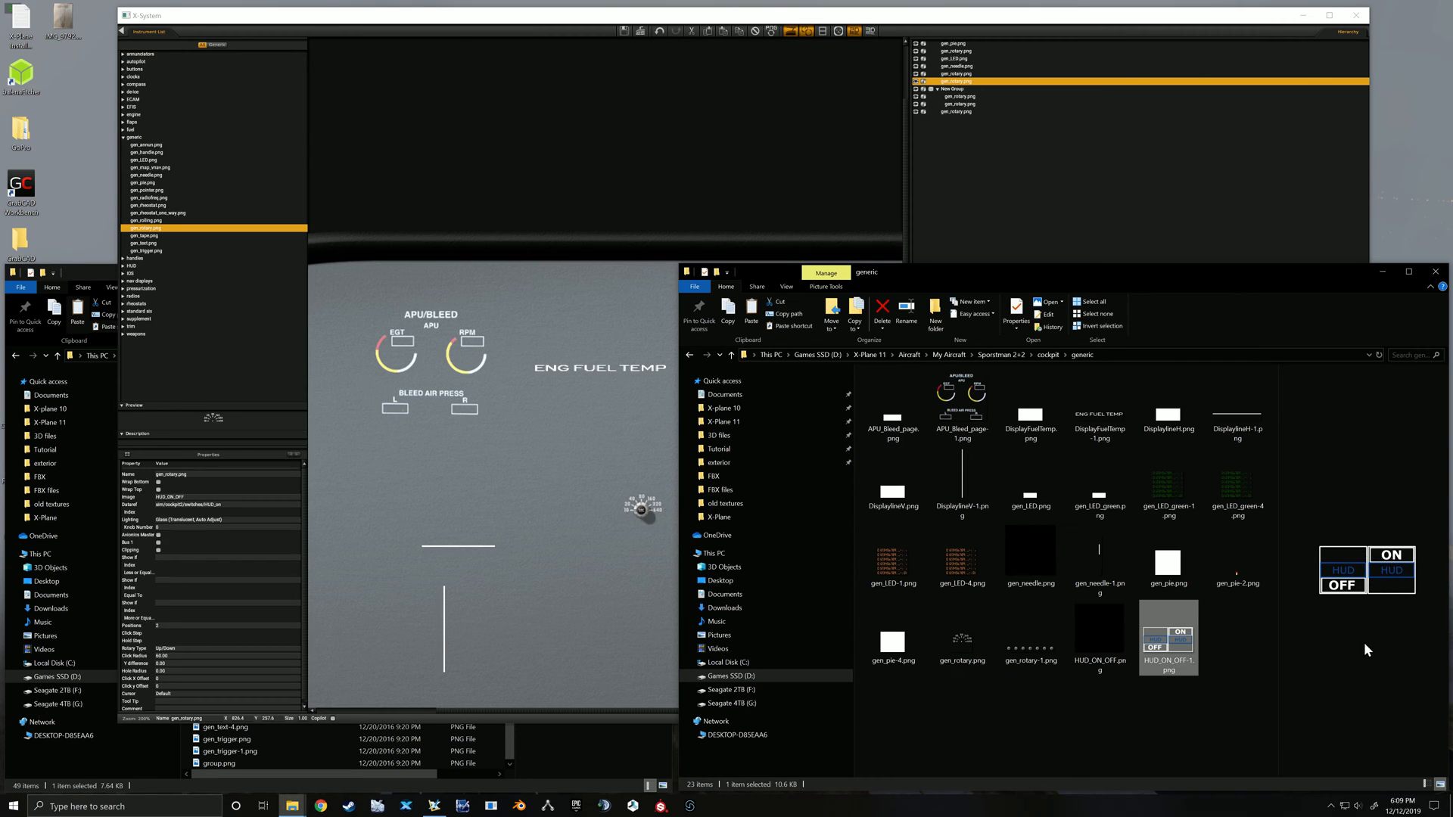
{"action": "left_click", "coordinate": [632, 402]}
{"action": "left_click", "coordinate": [795, 409]}
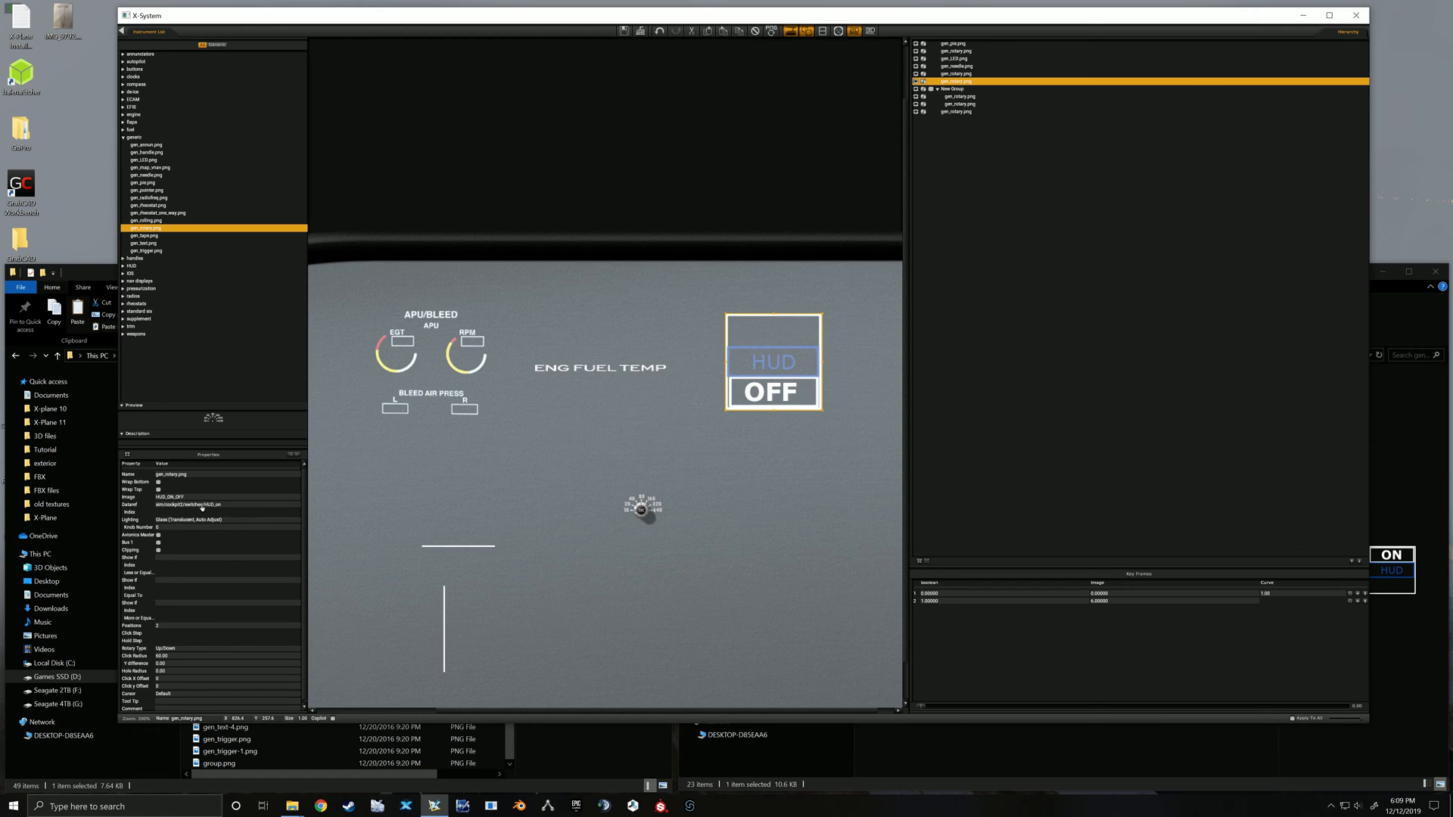
Review the rotary type options for the HUD switch, leaving it on Up/Down
{"action": "left_click", "coordinate": [175, 649]}
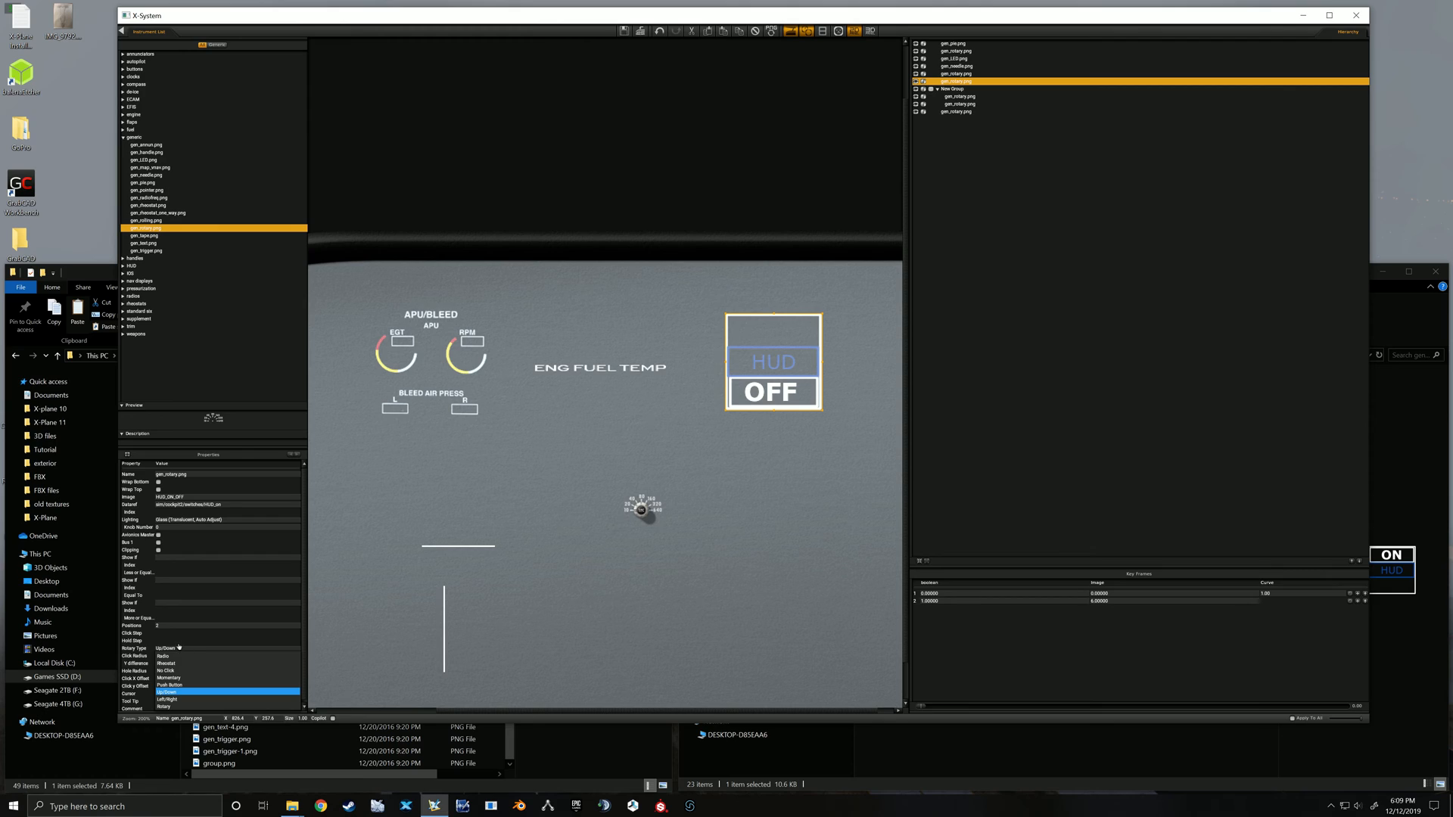
{"action": "left_click", "coordinate": [176, 647]}
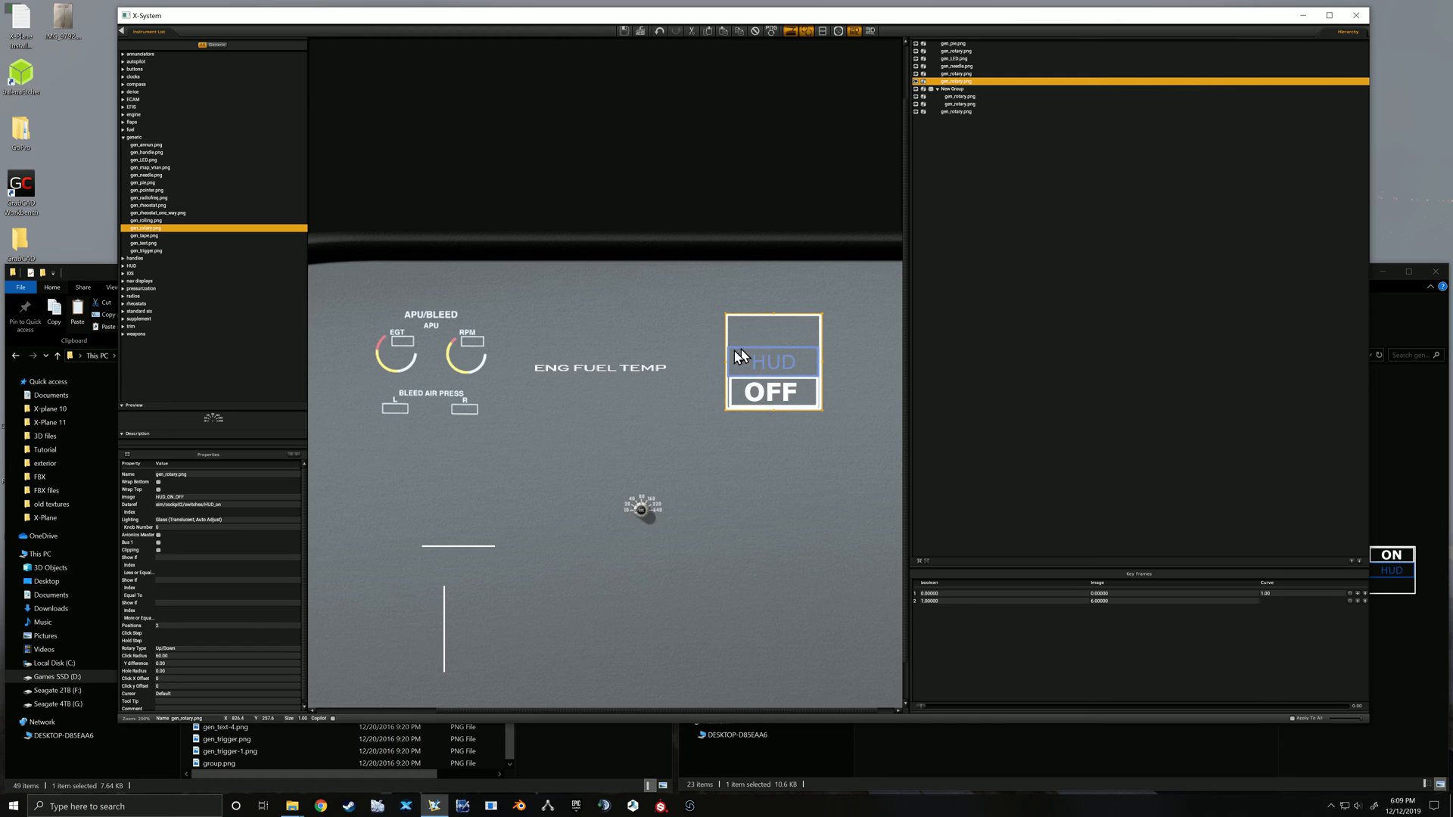
{"action": "scroll", "coordinate": [743, 468], "scroll_direction": "up", "scroll_amount": 1}
{"action": "scroll", "coordinate": [743, 468], "scroll_direction": "down", "scroll_amount": 3}
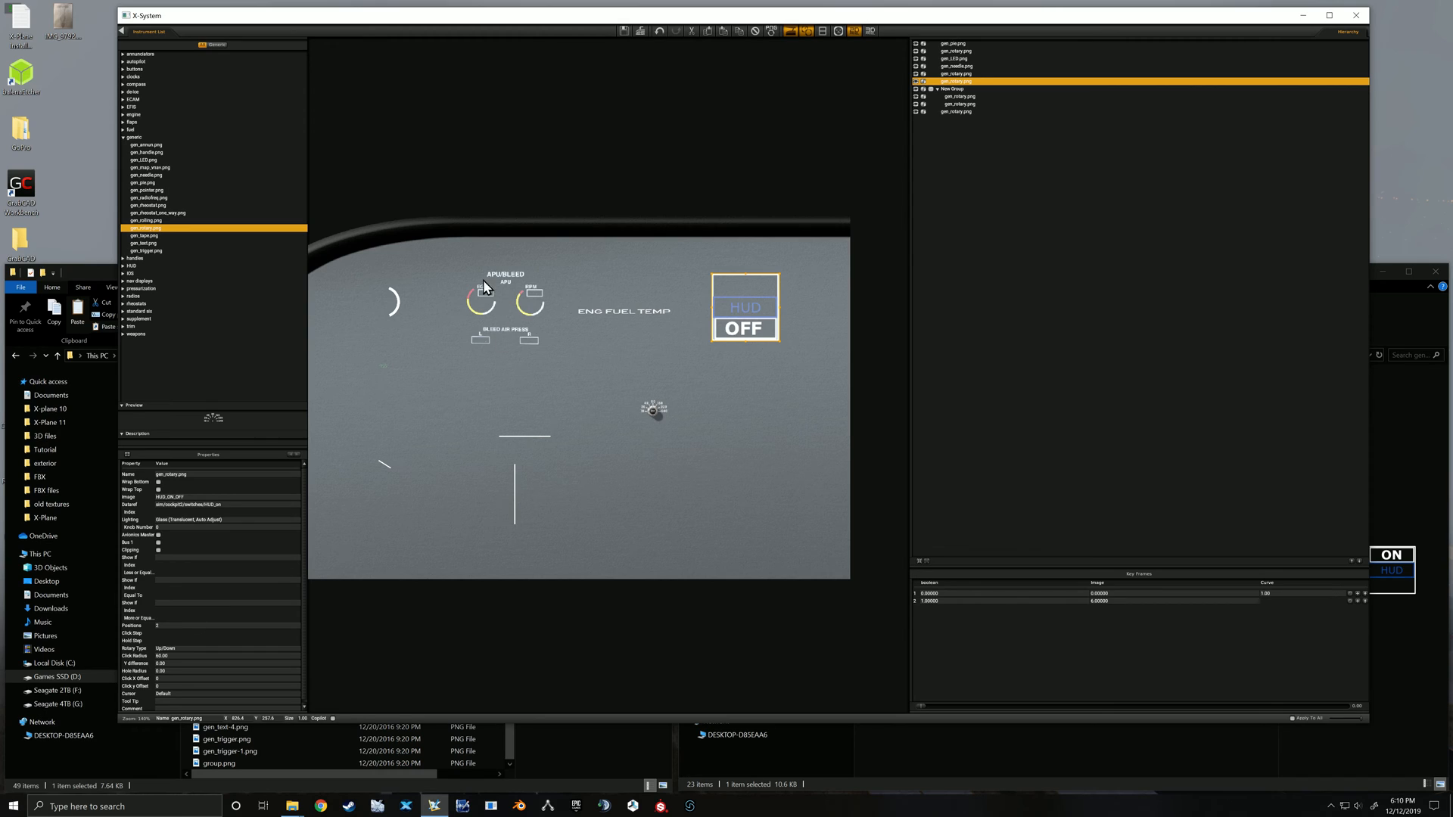
Select the APU/BLEED, ENG FUEL TEMP and two line display instruments together to examine their bounds, and deselect them
{"action": "left_click", "coordinate": [514, 296]}
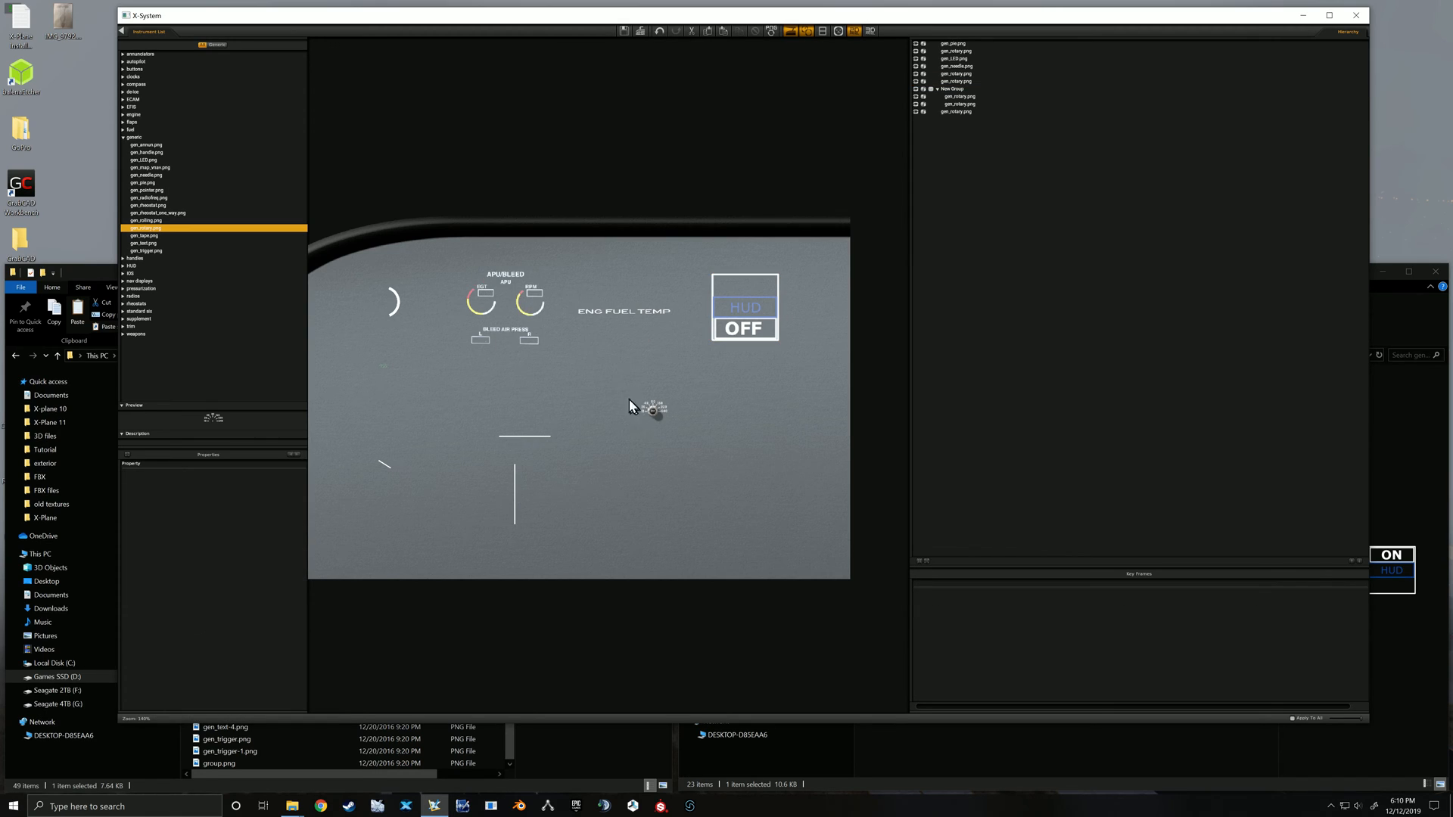
{"action": "left_click_drag", "start_coordinate": [467, 265], "coordinate": [652, 525]}
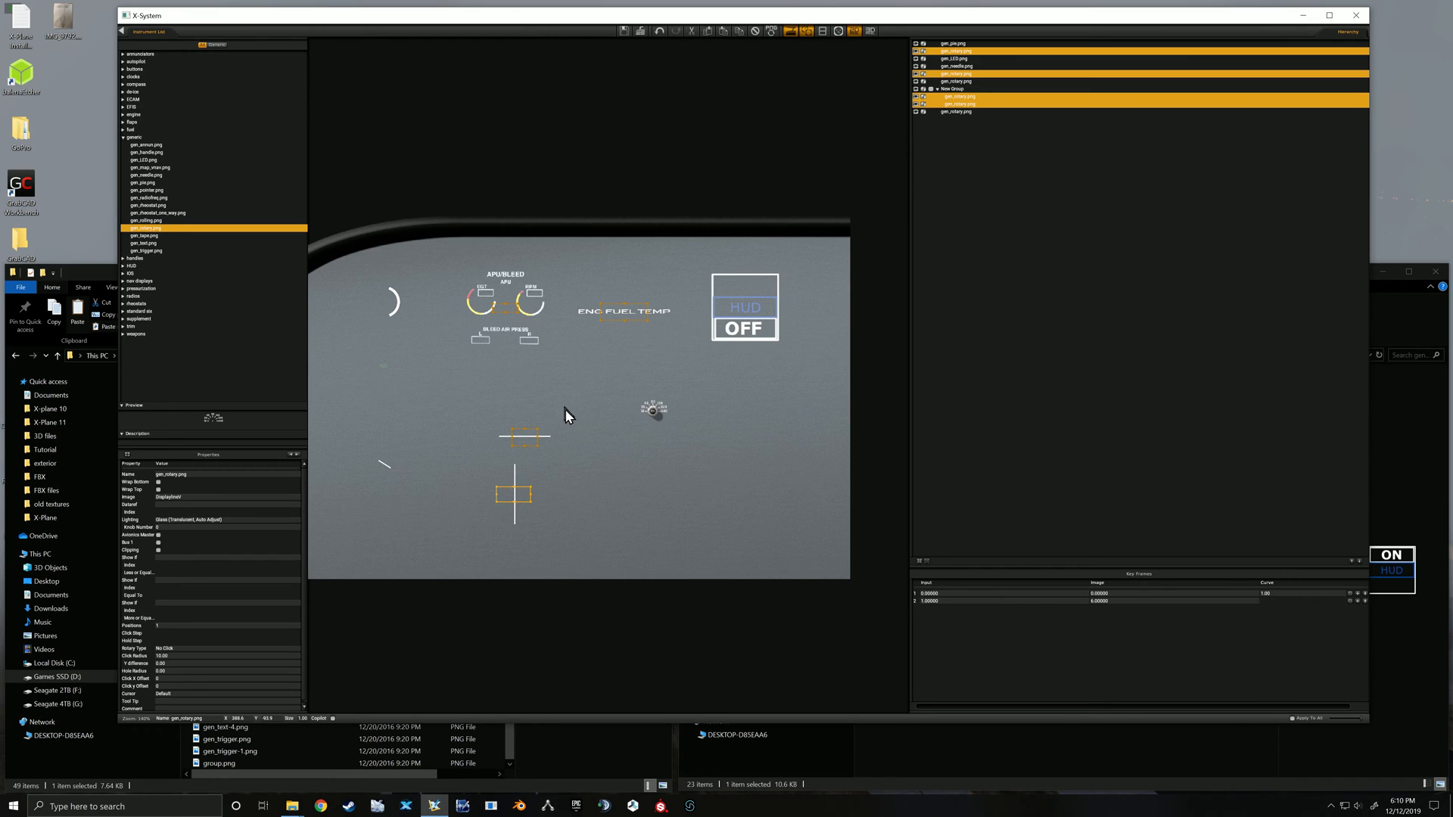
{"action": "left_click", "coordinate": [624, 446]}
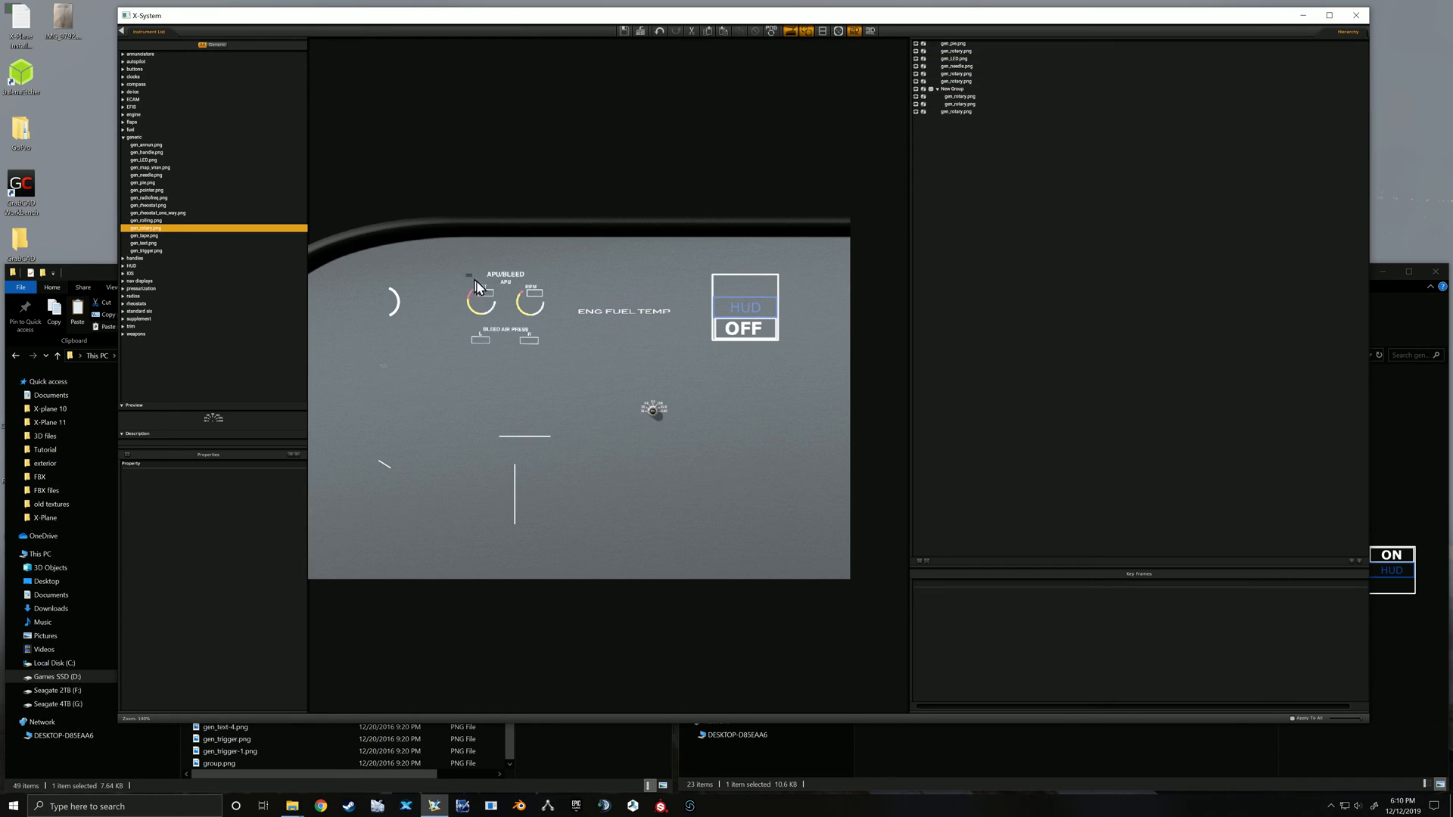
Shift the APU/BLEED instrument slightly to the right on the panel
{"action": "left_click", "coordinate": [478, 304]}
{"action": "mouse_move", "coordinate": [505, 309]}
{"action": "left_mouse_down"}
{"action": "mouse_move", "coordinate": [533, 322]}
{"action": "mouse_move", "coordinate": [498, 295]}
{"action": "mouse_move", "coordinate": [514, 310]}
{"action": "left_mouse_up"}
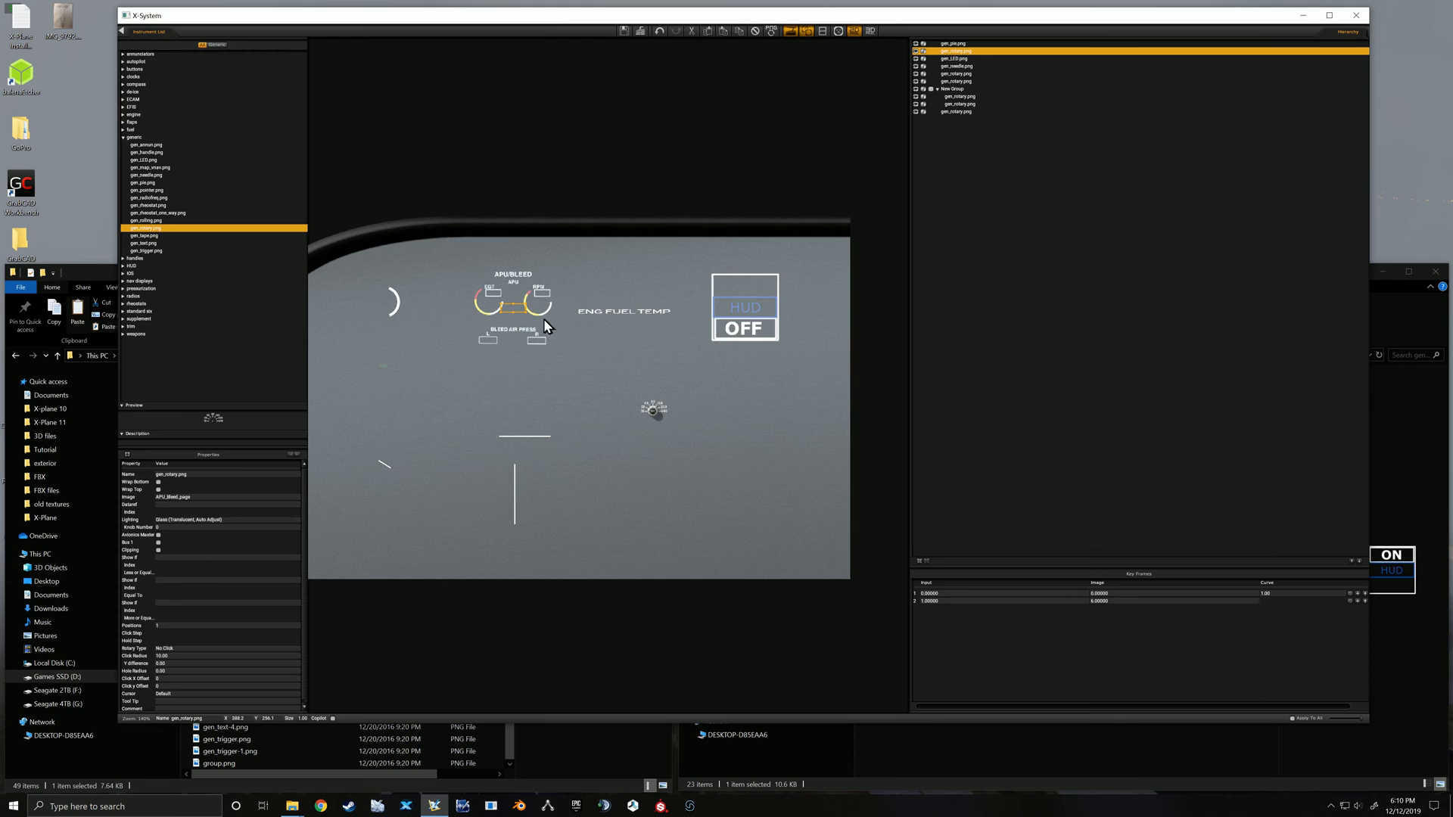
{"action": "left_click_drag", "start_coordinate": [513, 305], "coordinate": [508, 309]}
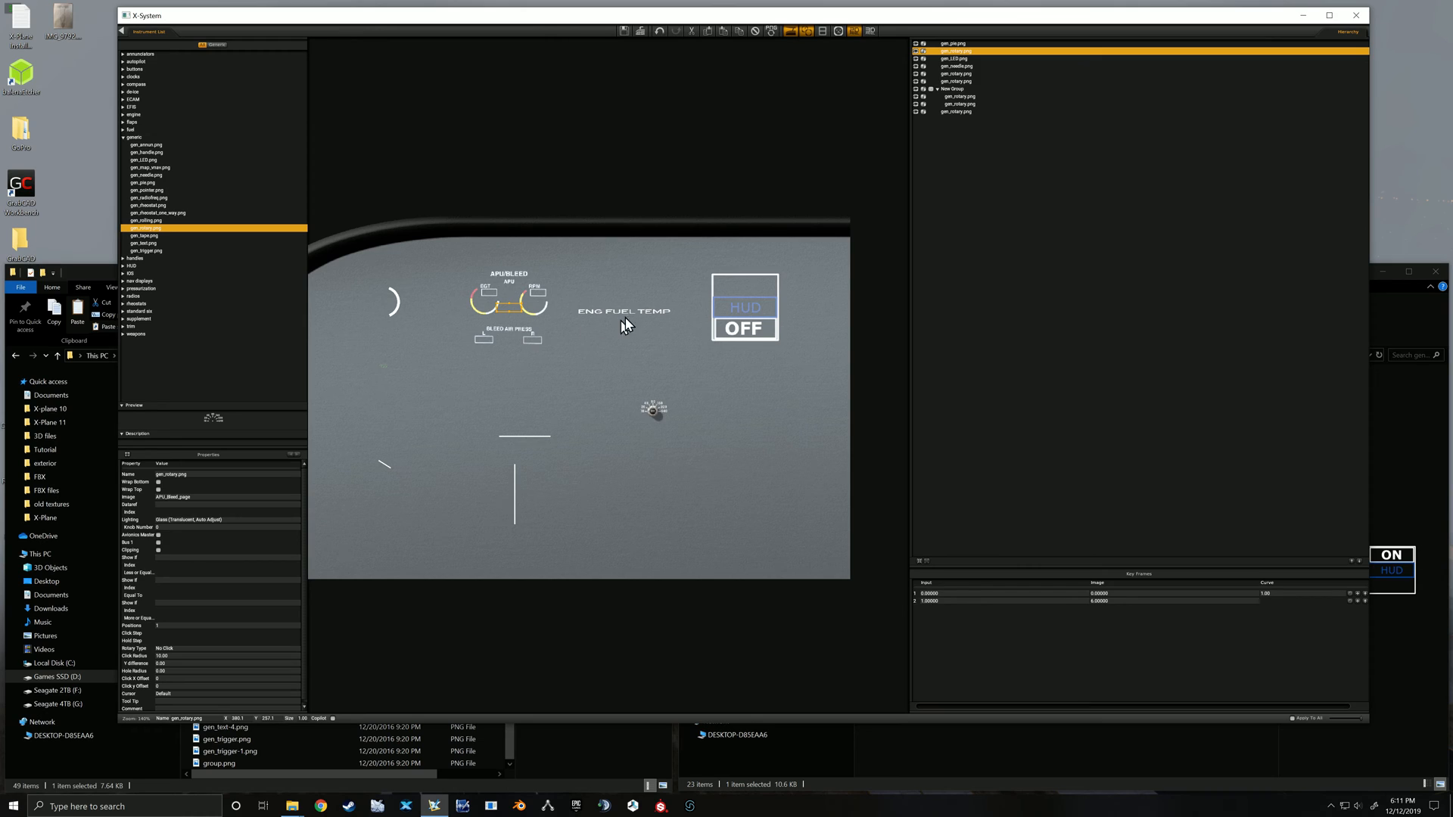
Compare APU_Bleed_page.png with APU_Bleed_page-1.png in the aircraft's generic folder and with the APU/BLEED display on the panel
{"action": "left_click", "coordinate": [648, 341]}
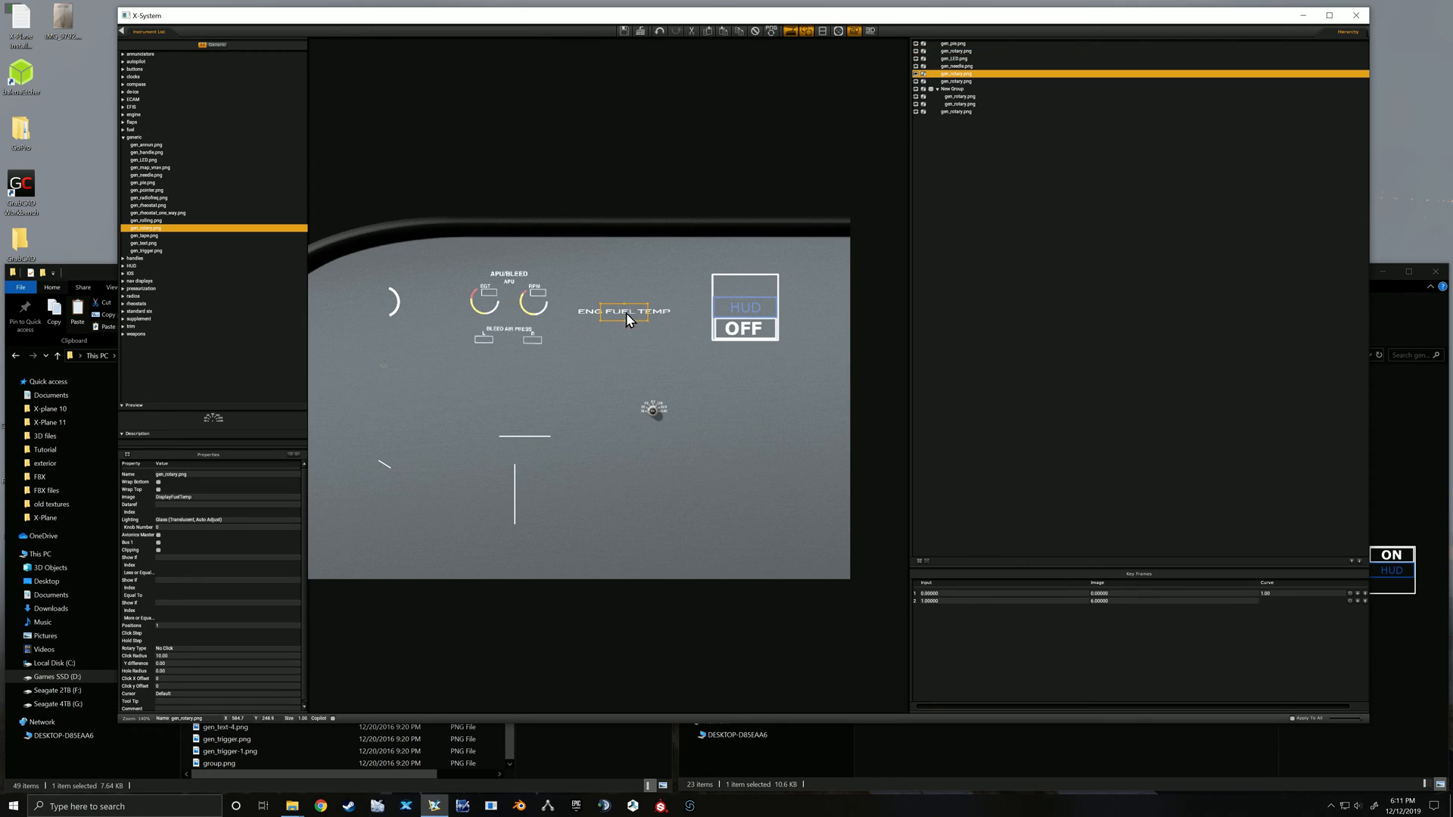
{"action": "left_click", "coordinate": [947, 743]}
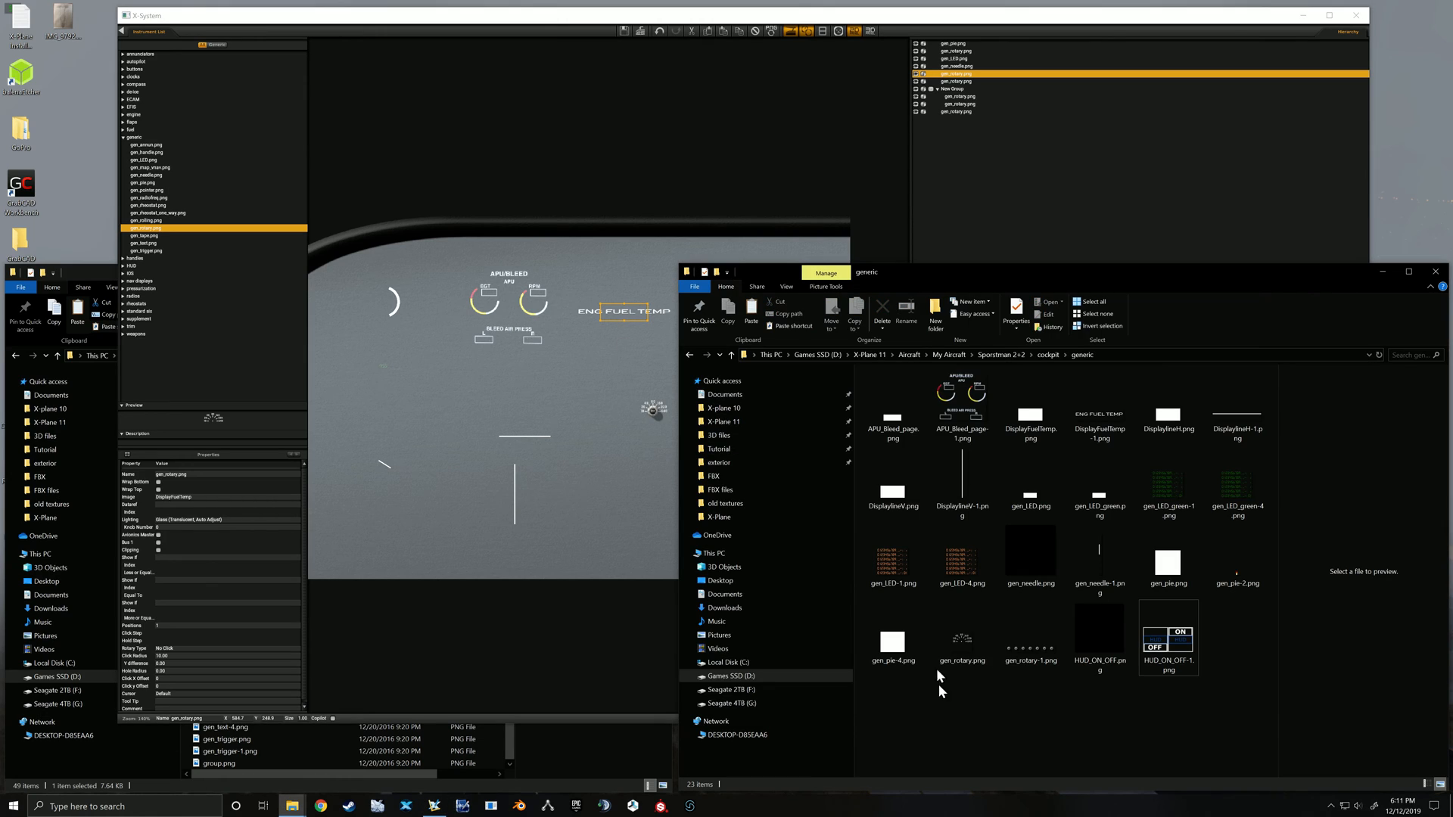
{"action": "left_click", "coordinate": [965, 407]}
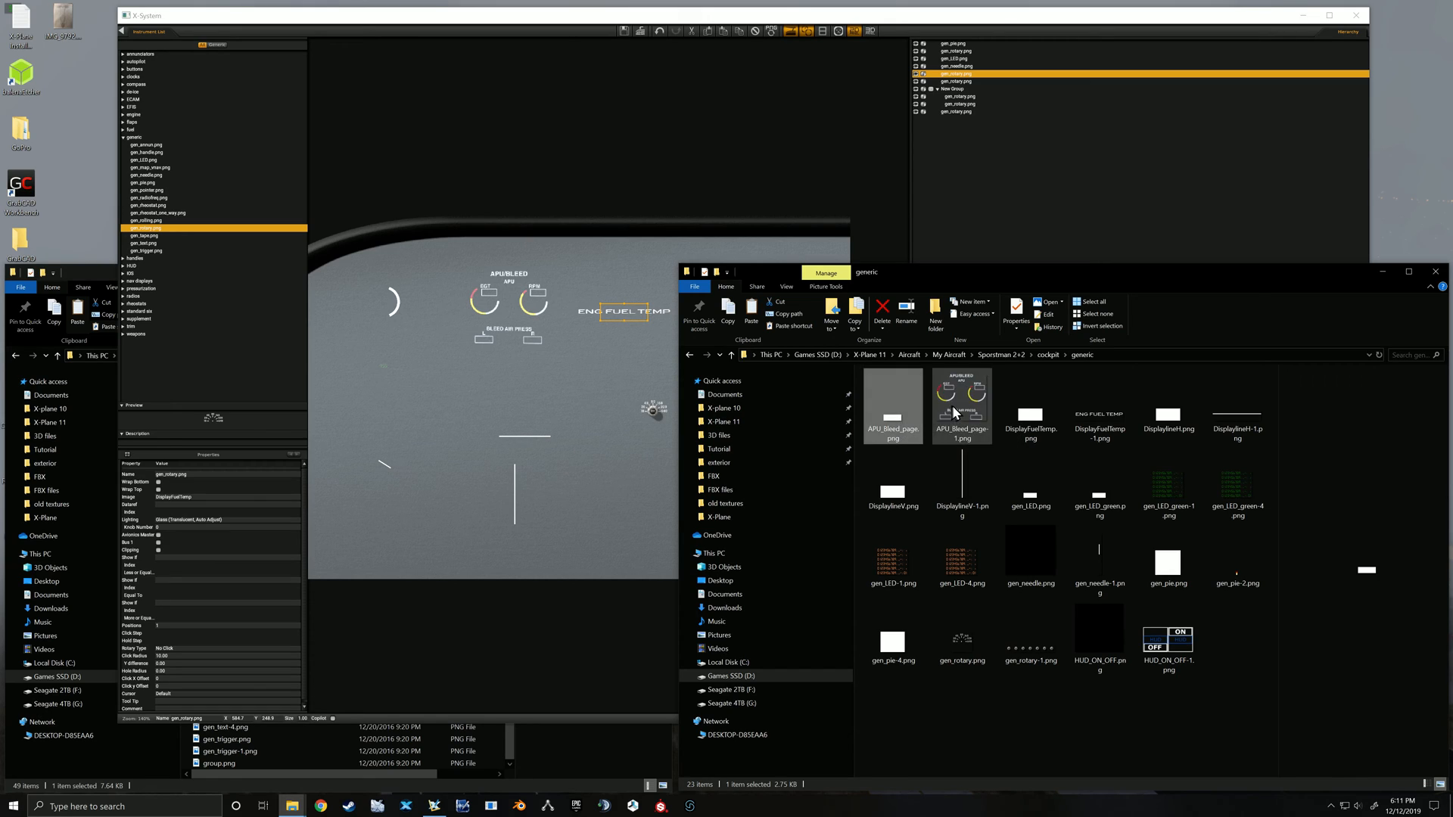
{"action": "left_click", "coordinate": [900, 421]}
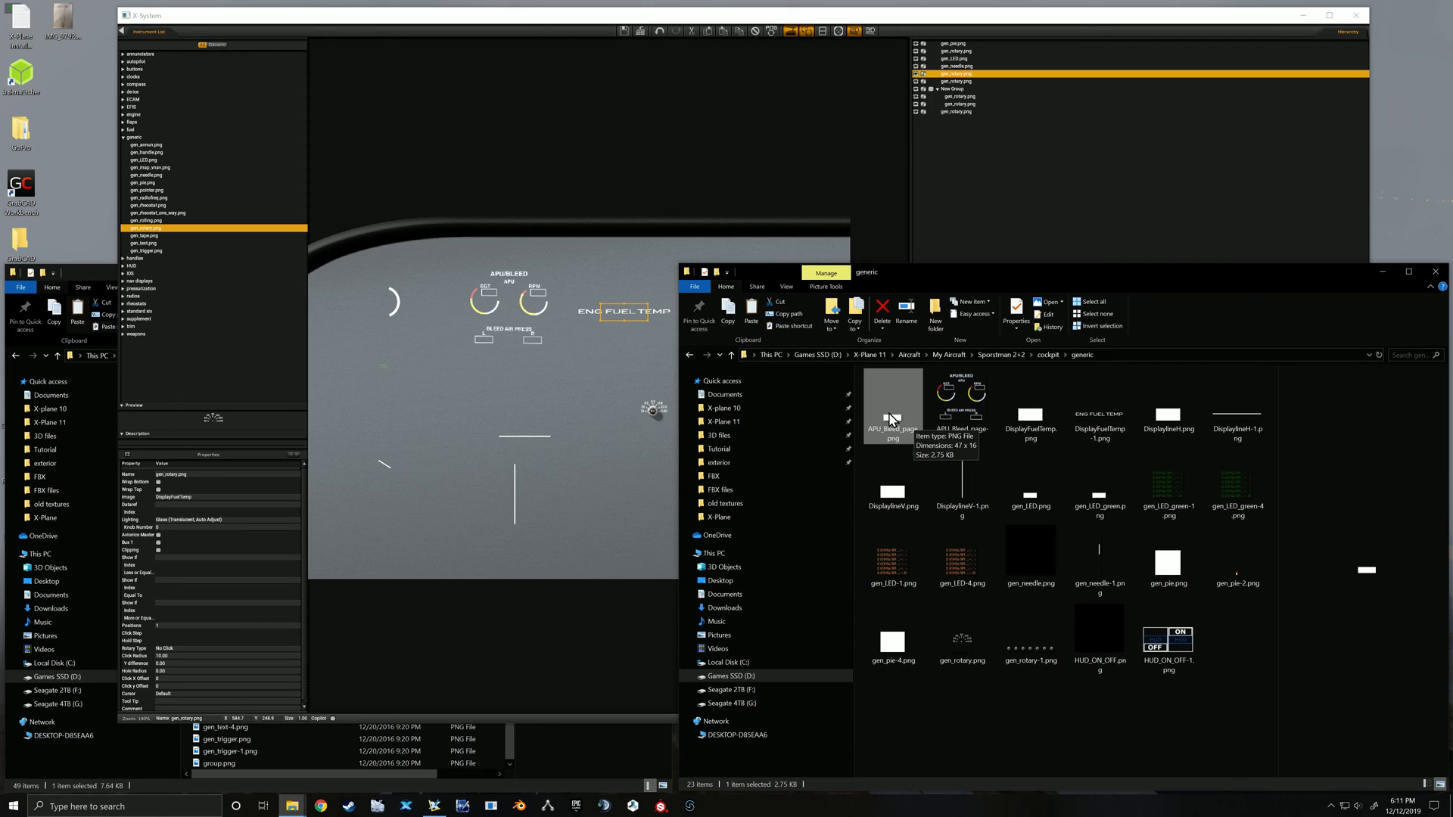
{"action": "left_click", "coordinate": [961, 401]}
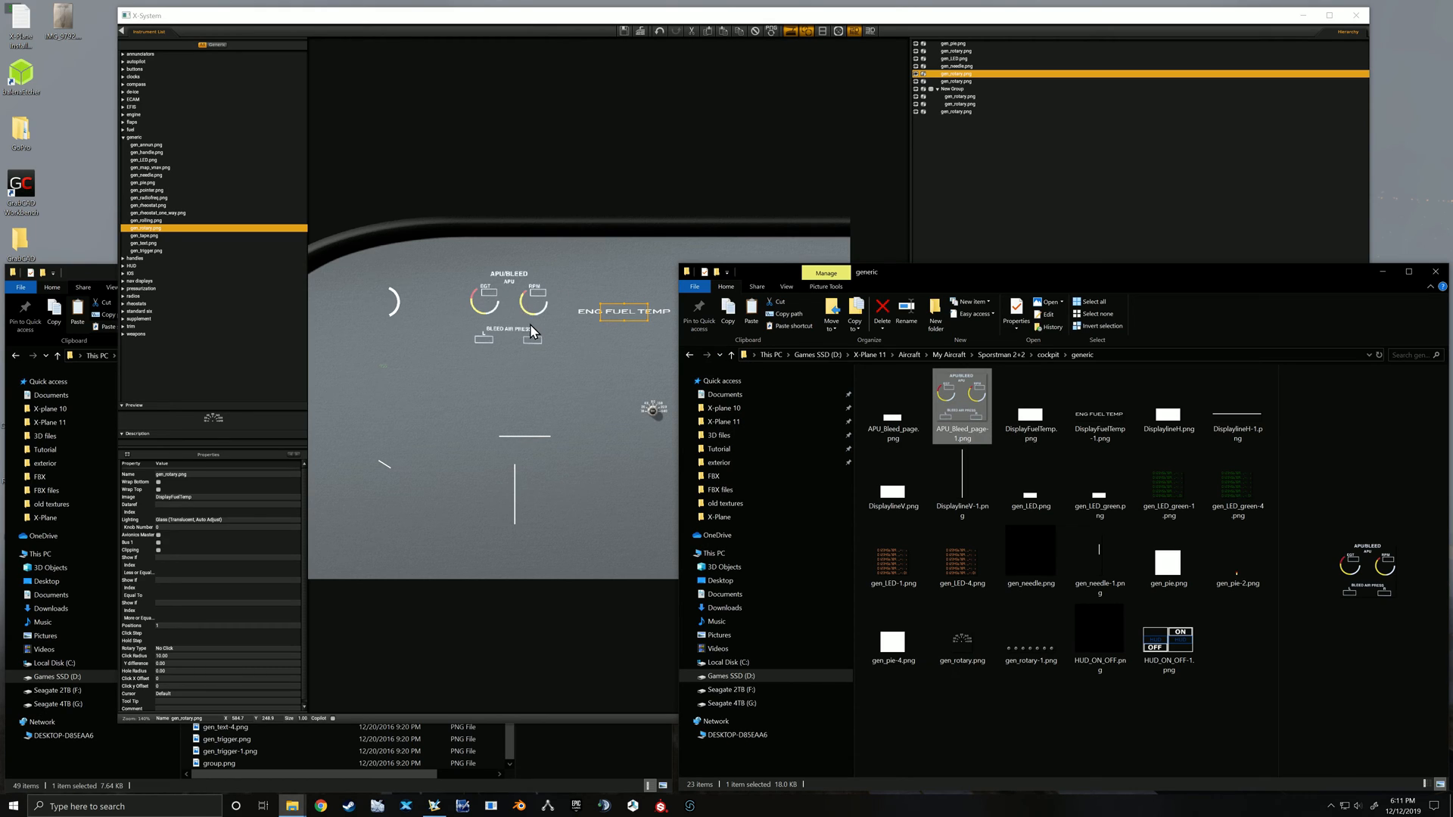
{"action": "left_click", "coordinate": [616, 355]}
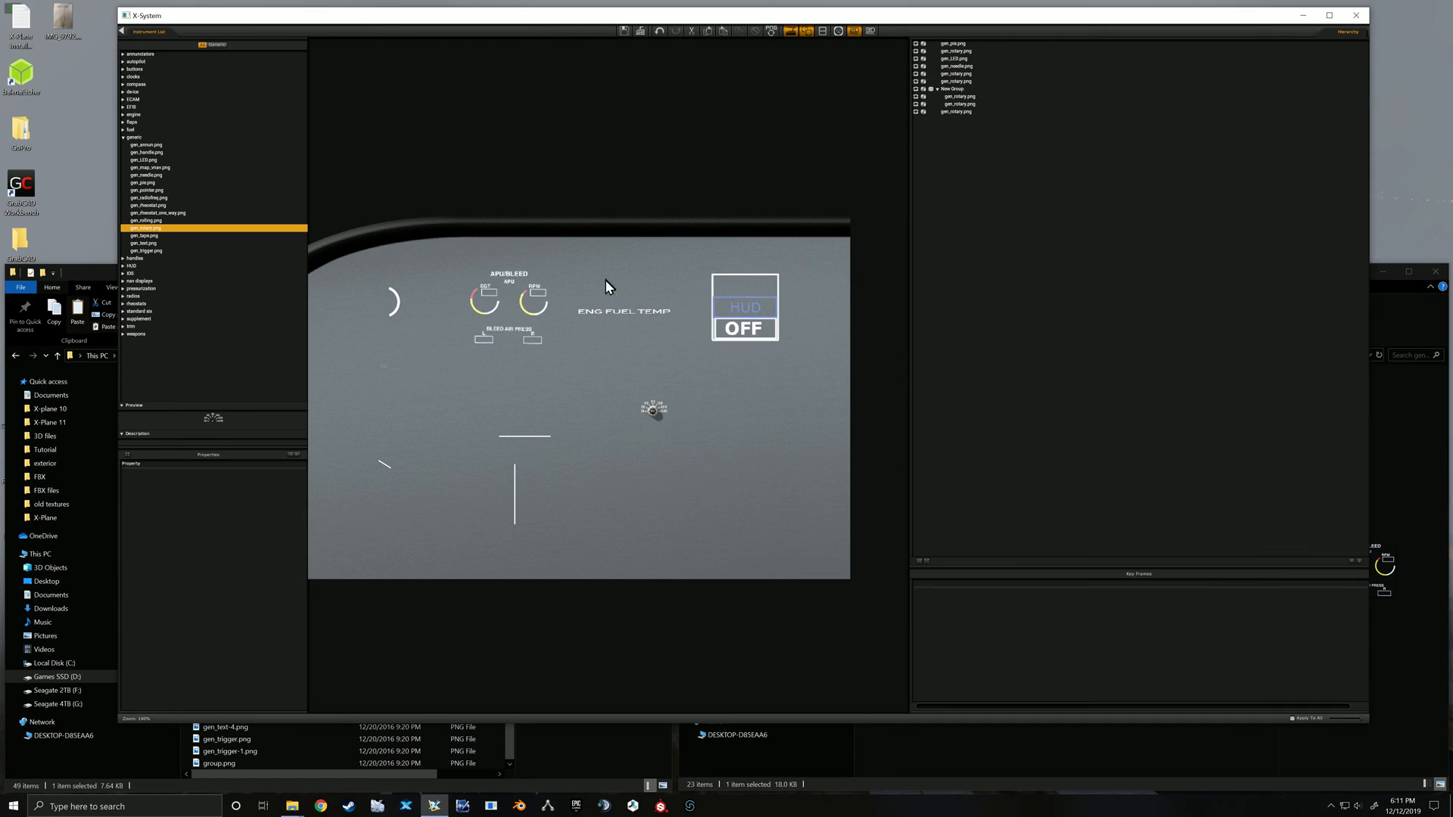
Move the ENG FUEL TEMP display down to just above the rotary knob, and select both line instruments in turn to examine their bounds
{"action": "left_click", "coordinate": [628, 314]}
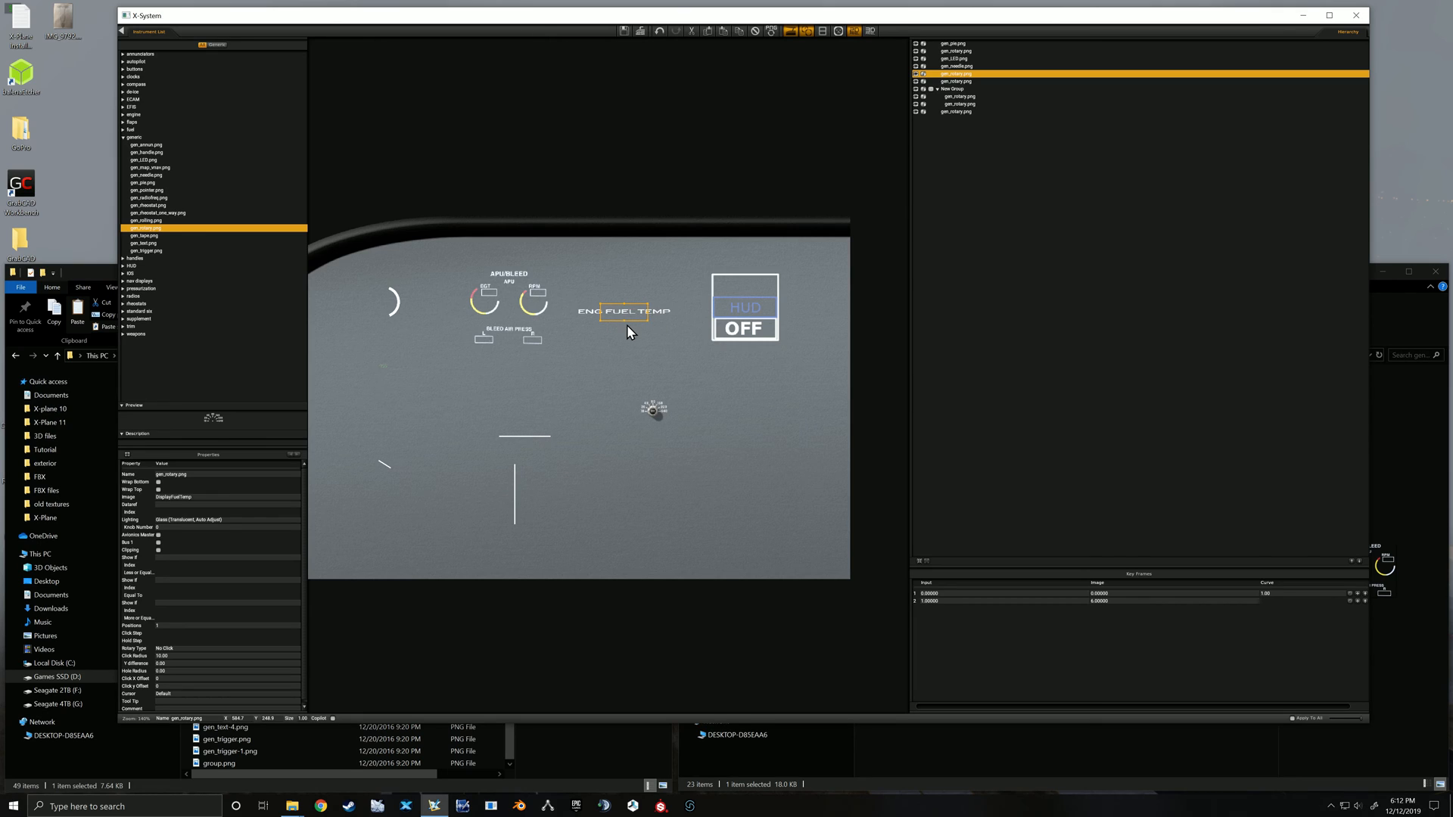
{"action": "left_click_drag", "start_coordinate": [624, 318], "coordinate": [636, 377]}
{"action": "left_click", "coordinate": [522, 437]}
{"action": "left_click", "coordinate": [517, 496]}
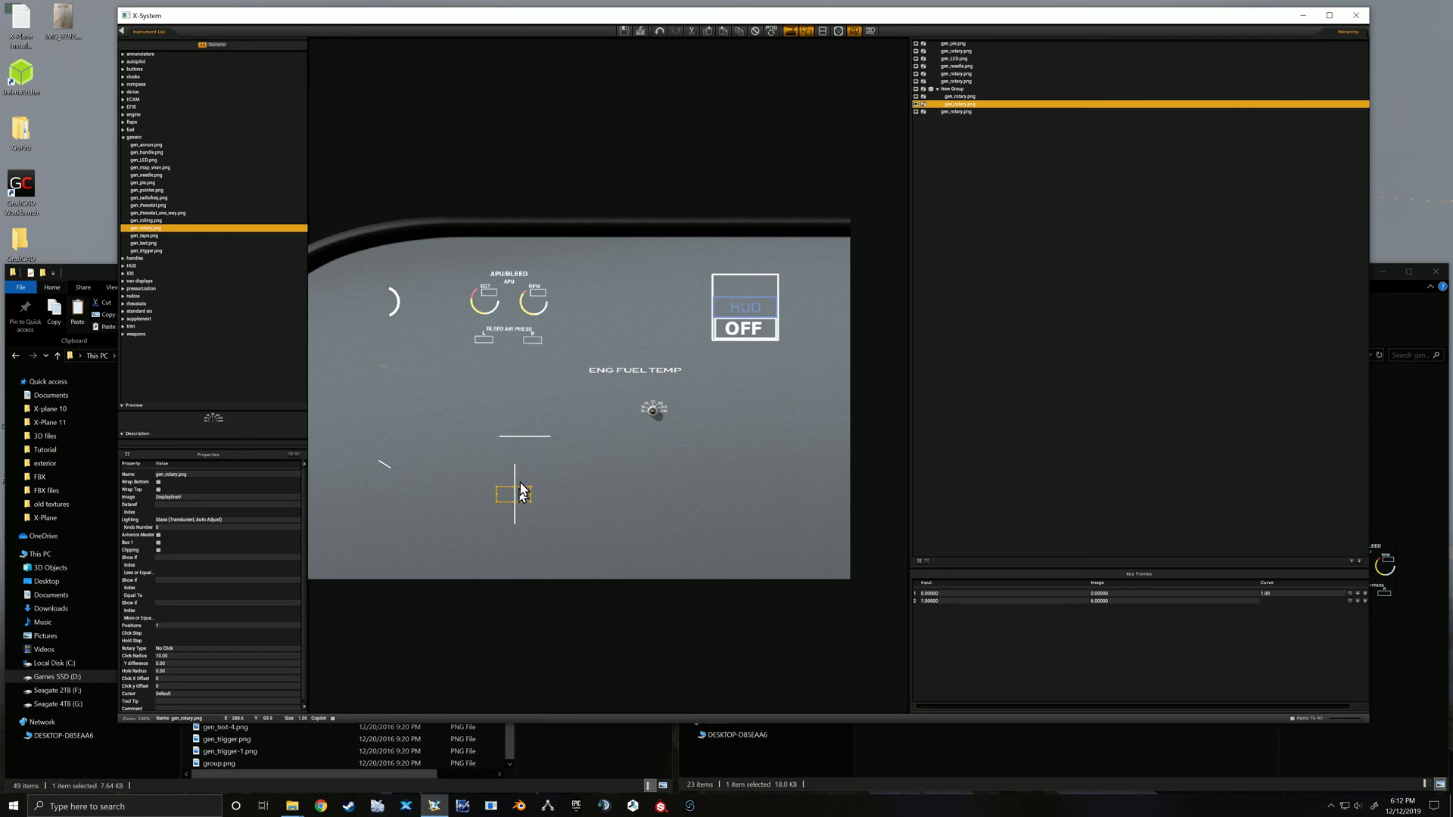
{"action": "left_click", "coordinate": [525, 435]}
{"action": "left_click", "coordinate": [525, 438]}
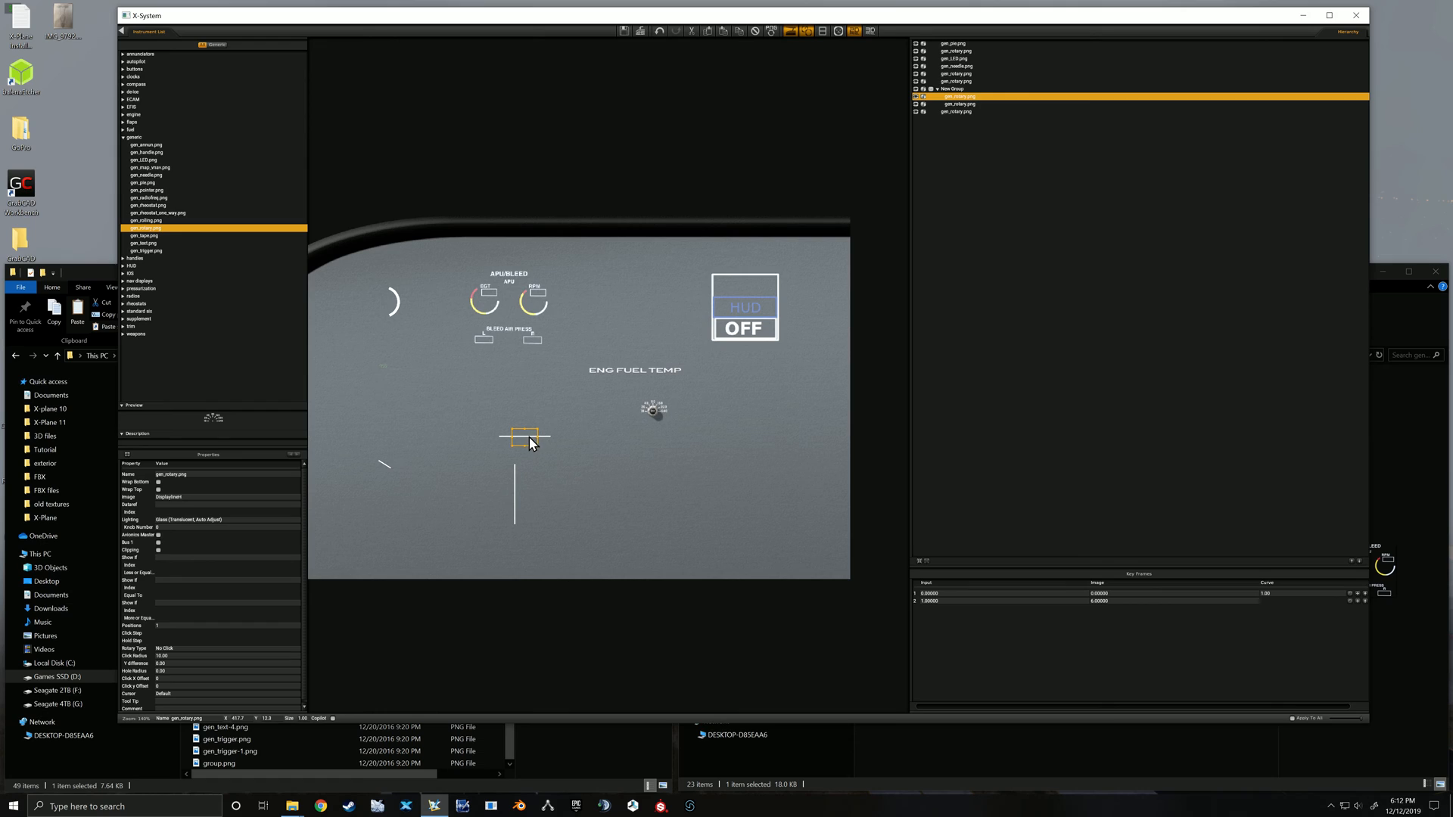
{"action": "left_click", "coordinate": [513, 495]}
{"action": "left_click", "coordinate": [515, 493]}
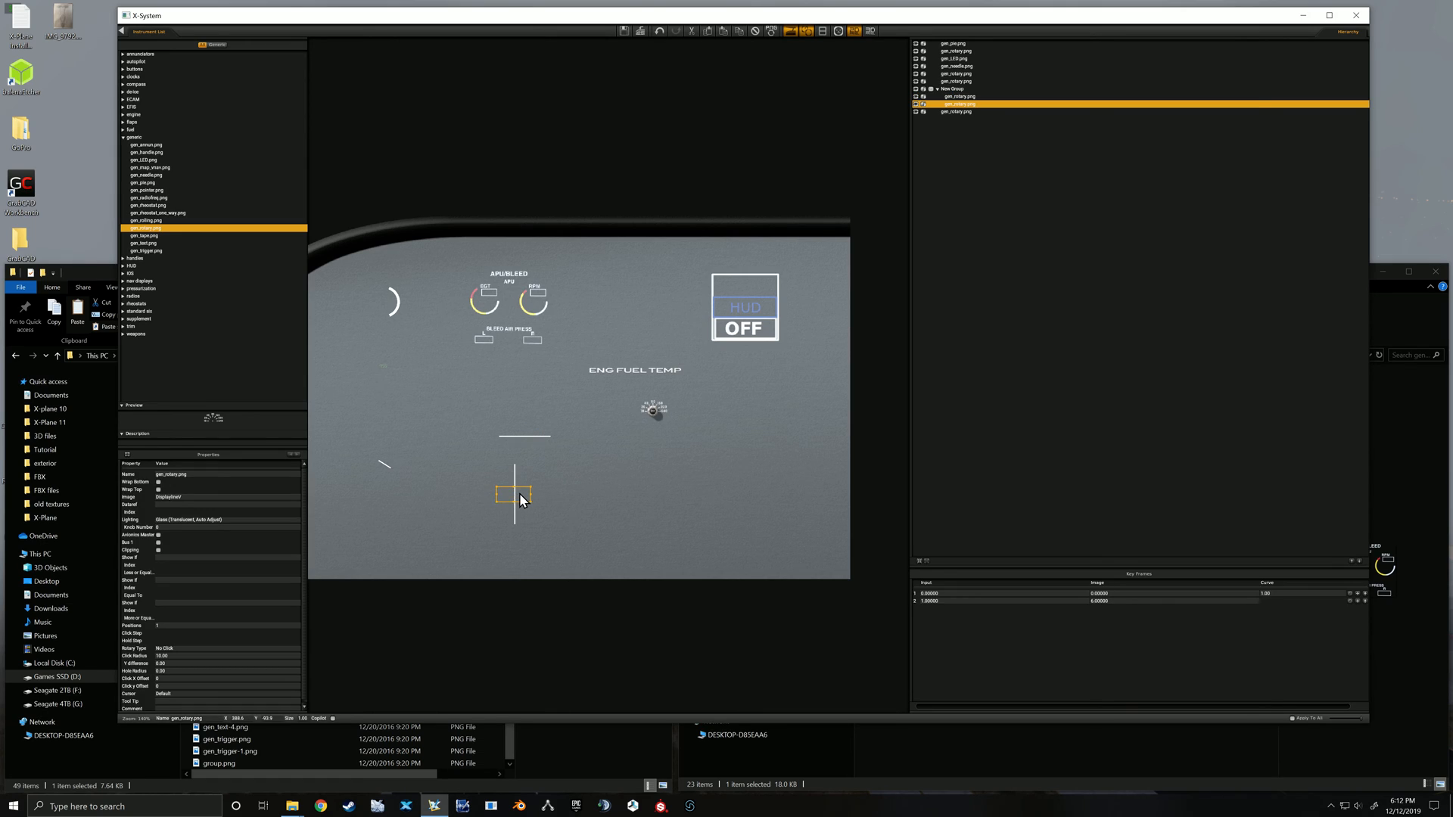
Move the horizontal line instrument down to the upper end of the vertical line and stretch it much wider to the right
{"action": "left_click", "coordinate": [524, 437]}
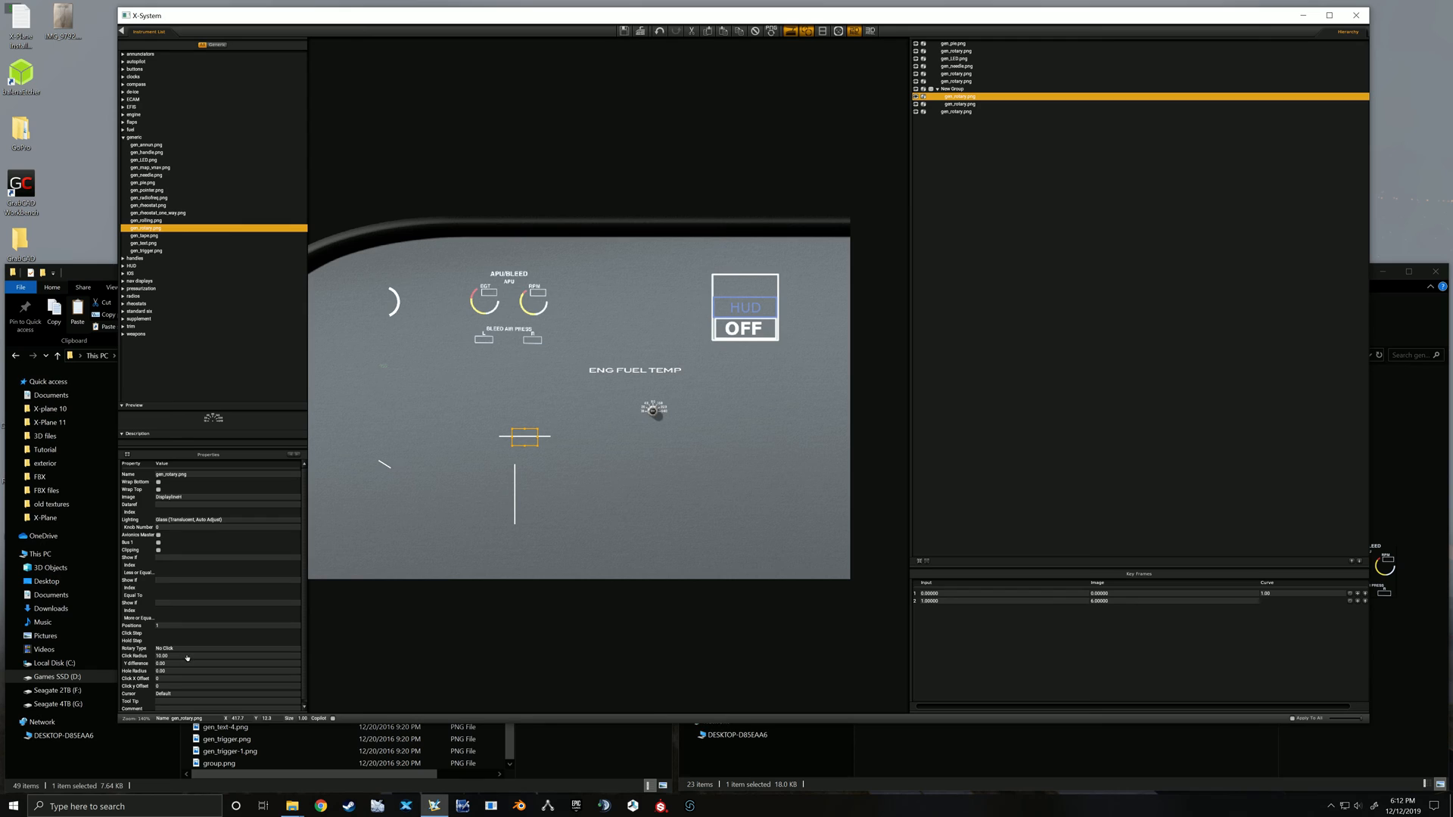
{"action": "left_click_drag", "start_coordinate": [531, 442], "coordinate": [553, 464]}
{"action": "left_click_drag", "start_coordinate": [542, 465], "coordinate": [663, 464]}
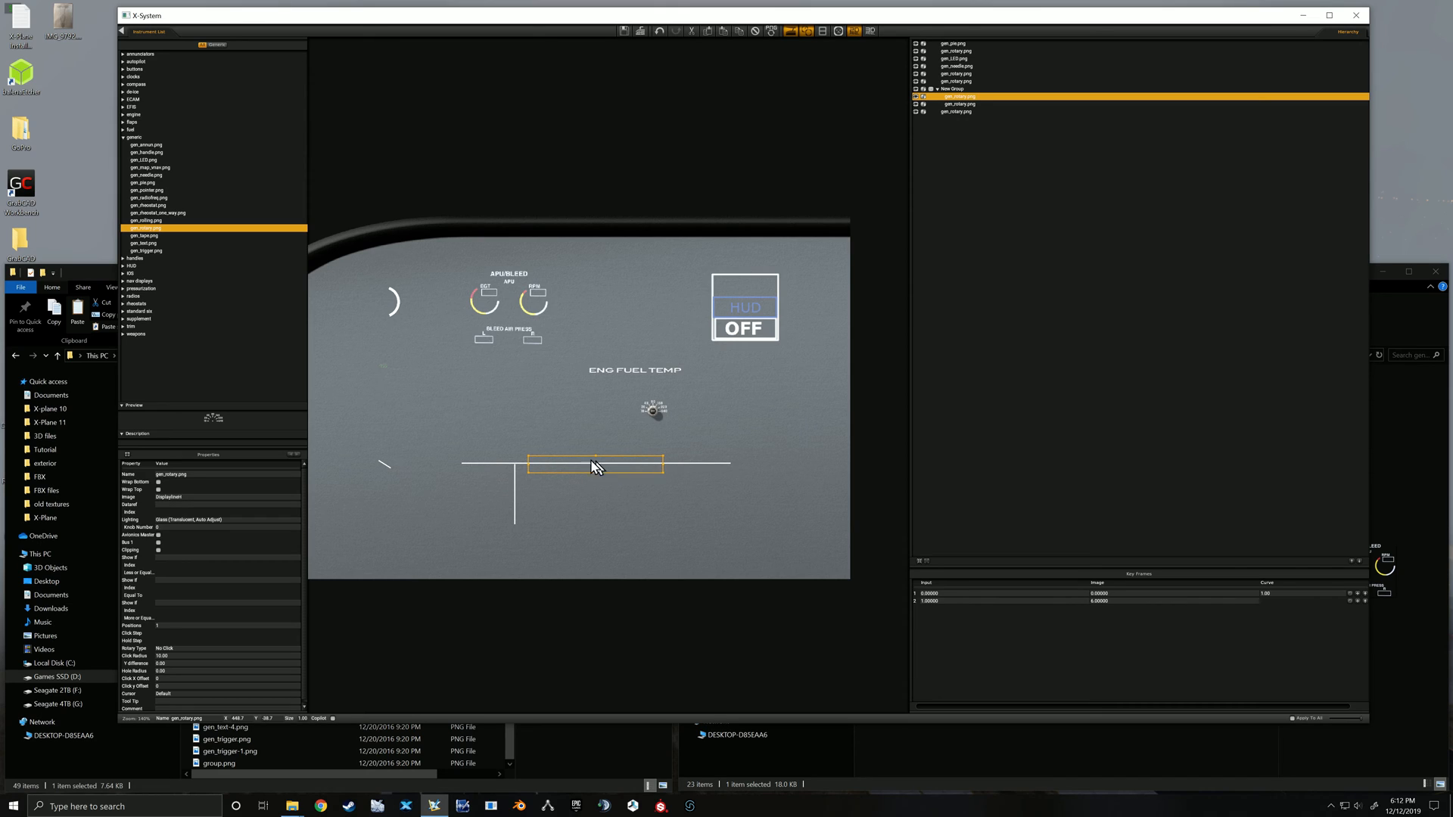
Examine how the stretched horizontal line responds to selection by repeatedly deselecting it and enclosing it in a selection area
{"action": "left_click", "coordinate": [641, 464]}
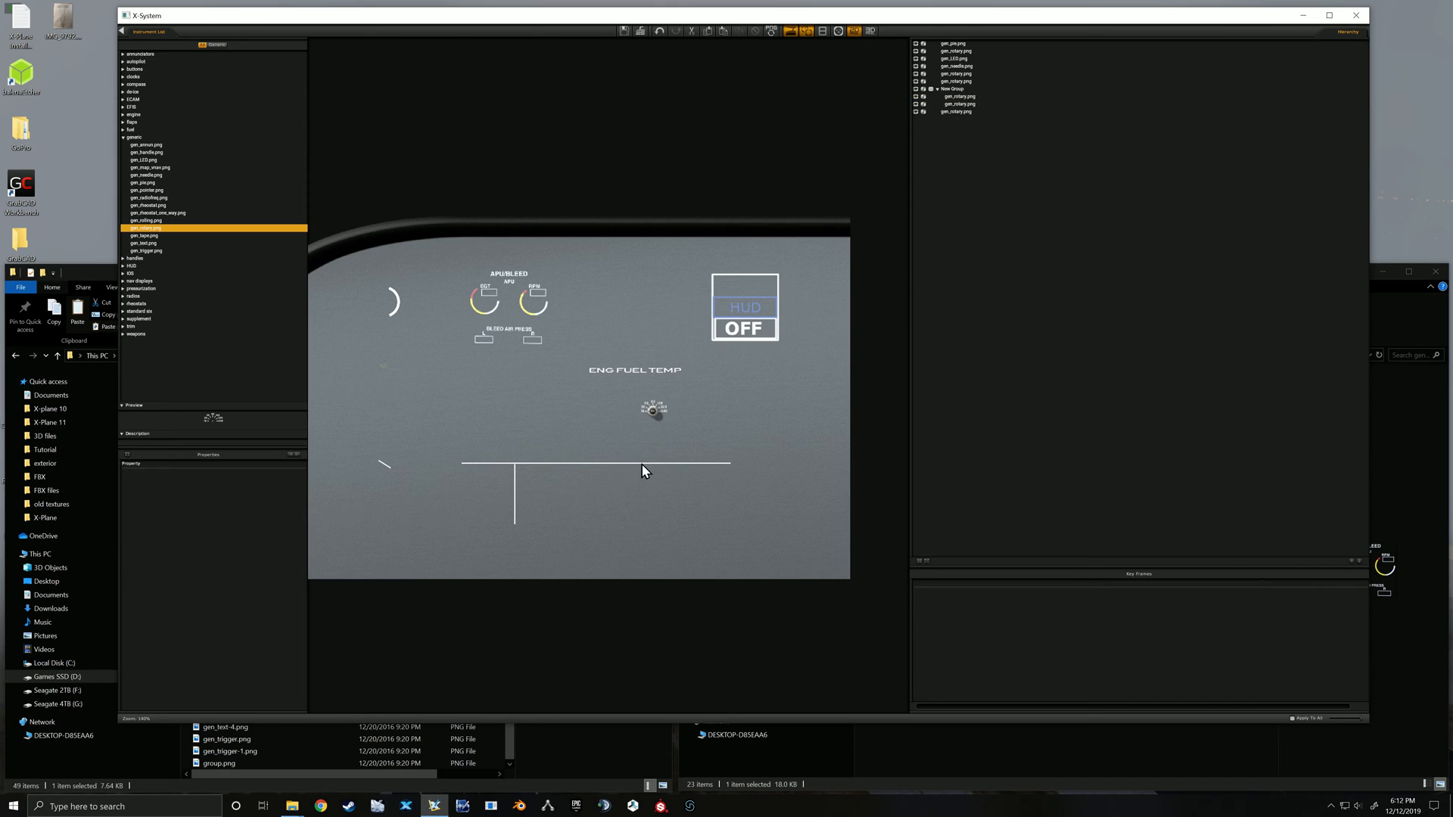
{"action": "left_click_drag", "start_coordinate": [554, 408], "coordinate": [701, 528]}
{"action": "left_click_drag", "start_coordinate": [474, 400], "coordinate": [715, 520]}
{"action": "left_click", "coordinate": [598, 522]}
{"action": "left_click_drag", "start_coordinate": [521, 401], "coordinate": [709, 502]}
{"action": "left_click", "coordinate": [597, 460]}
{"action": "left_click_drag", "start_coordinate": [488, 402], "coordinate": [723, 485]}
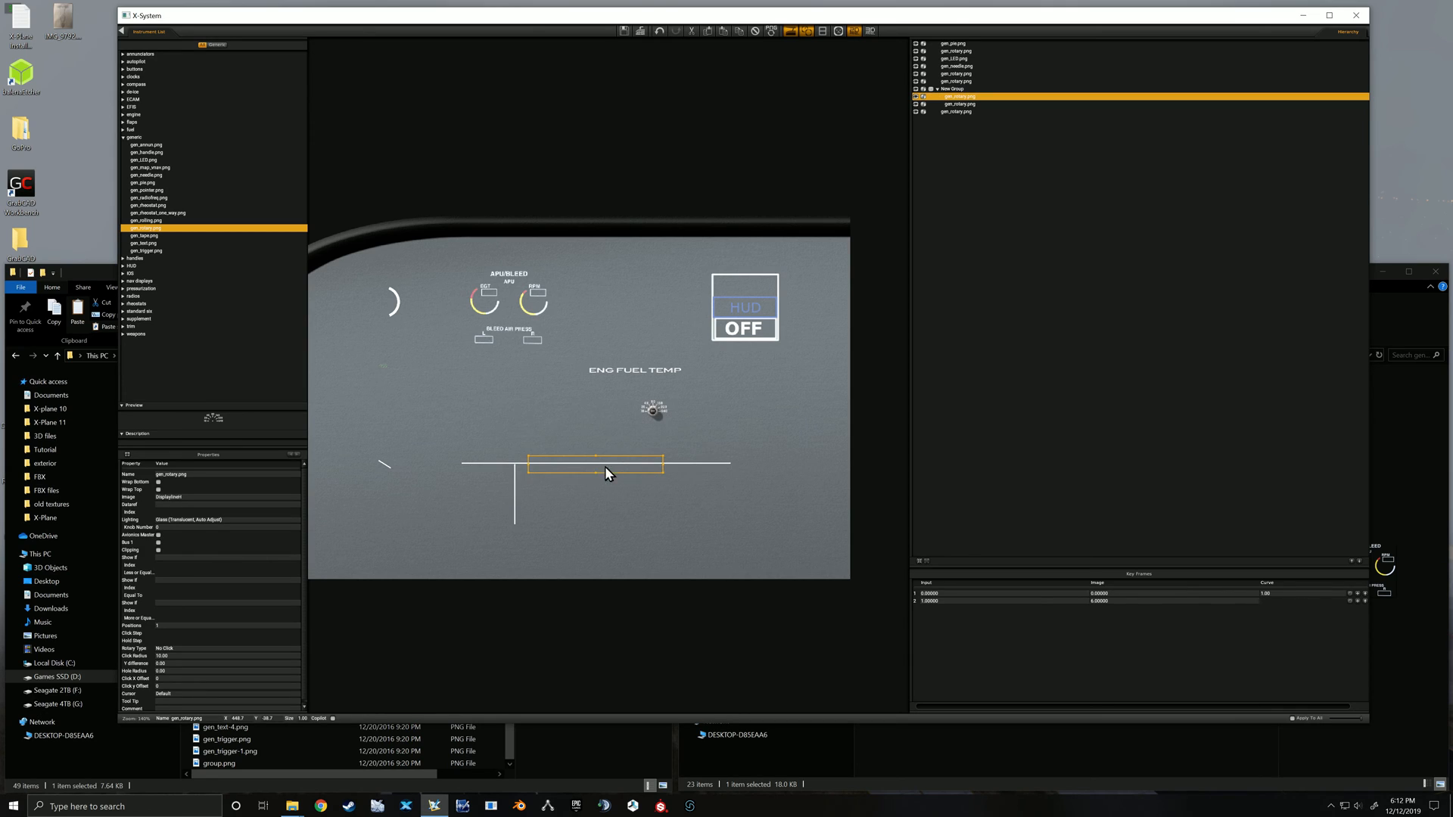
{"action": "left_click", "coordinate": [598, 464]}
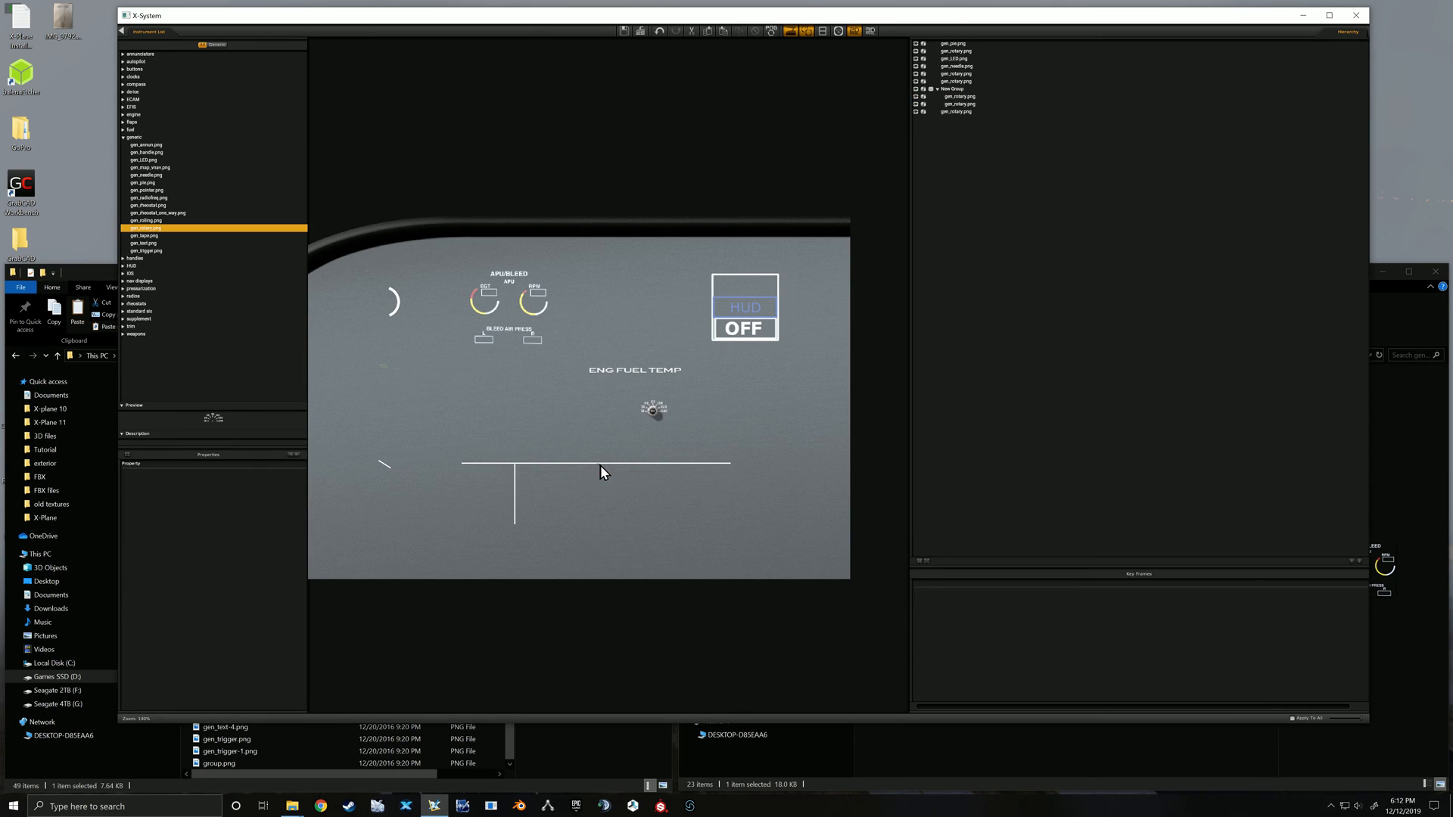
Duplicate the stretched horizontal line and place the copy level with the vertical line's lower end, slightly left of the original
{"action": "left_click_drag", "start_coordinate": [534, 429], "coordinate": [779, 537]}
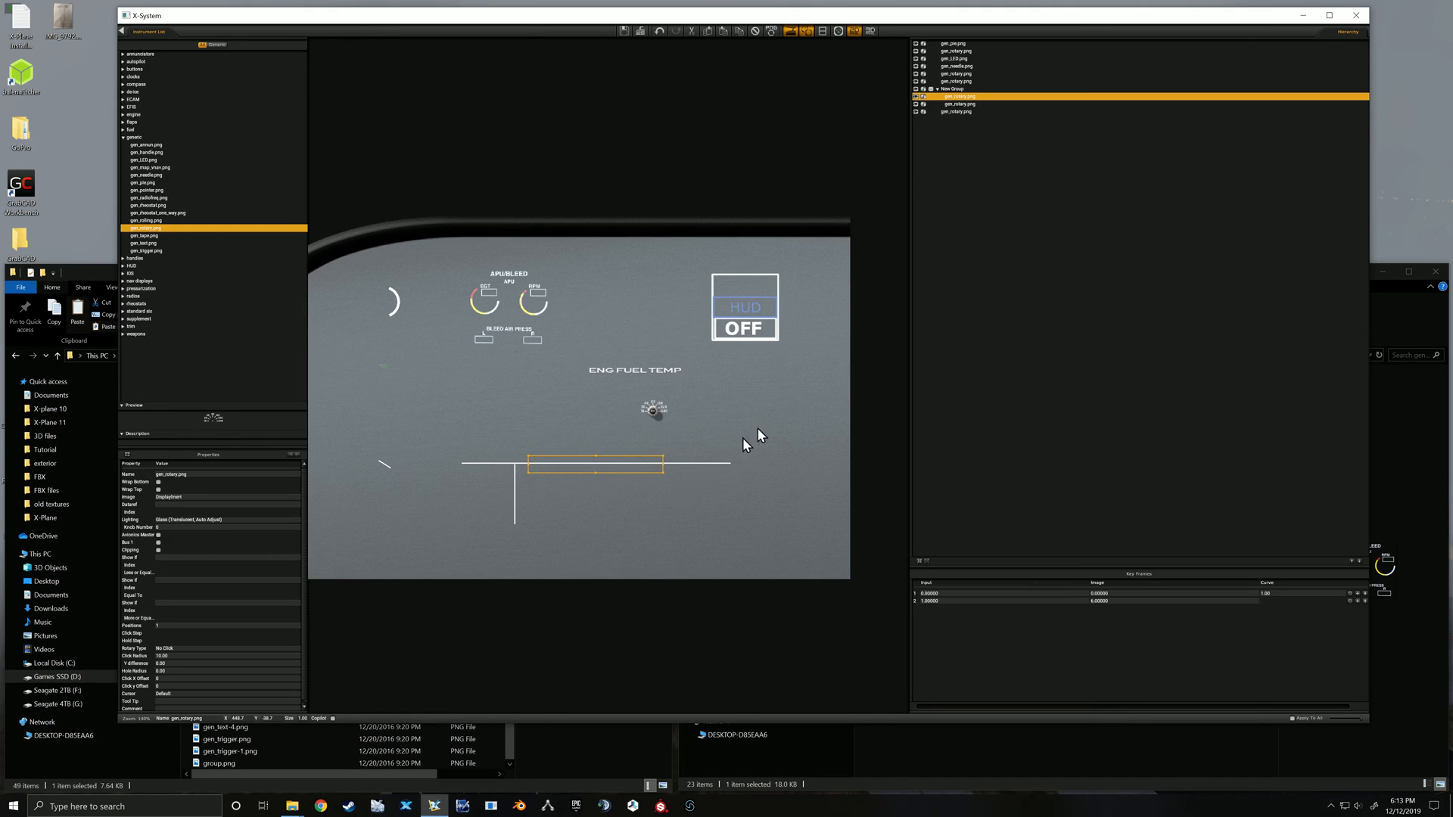
{"action": "left_click", "coordinate": [738, 30]}
{"action": "key", "text": "Down"}
{"action": "key", "text": "Down"}
{"action": "key", "text": "Down"}
{"action": "key", "text": "Down"}
{"action": "key", "text": "Right"}
{"action": "key", "text": "Right"}
{"action": "key", "text": "Down"}
{"action": "key", "text": "Down"}
{"action": "key", "text": "Down"}
{"action": "key", "text": "Down"}
{"action": "key", "text": "Down"}
{"action": "key", "text": "Left"}
{"action": "key", "text": "Left"}
{"action": "key", "text": "Left"}
{"action": "key", "text": "Left"}
{"action": "key", "text": "Left"}
{"action": "key", "text": "Left"}
{"action": "key", "text": "Left"}
{"action": "key", "text": "Down"}
{"action": "key", "text": "Down"}
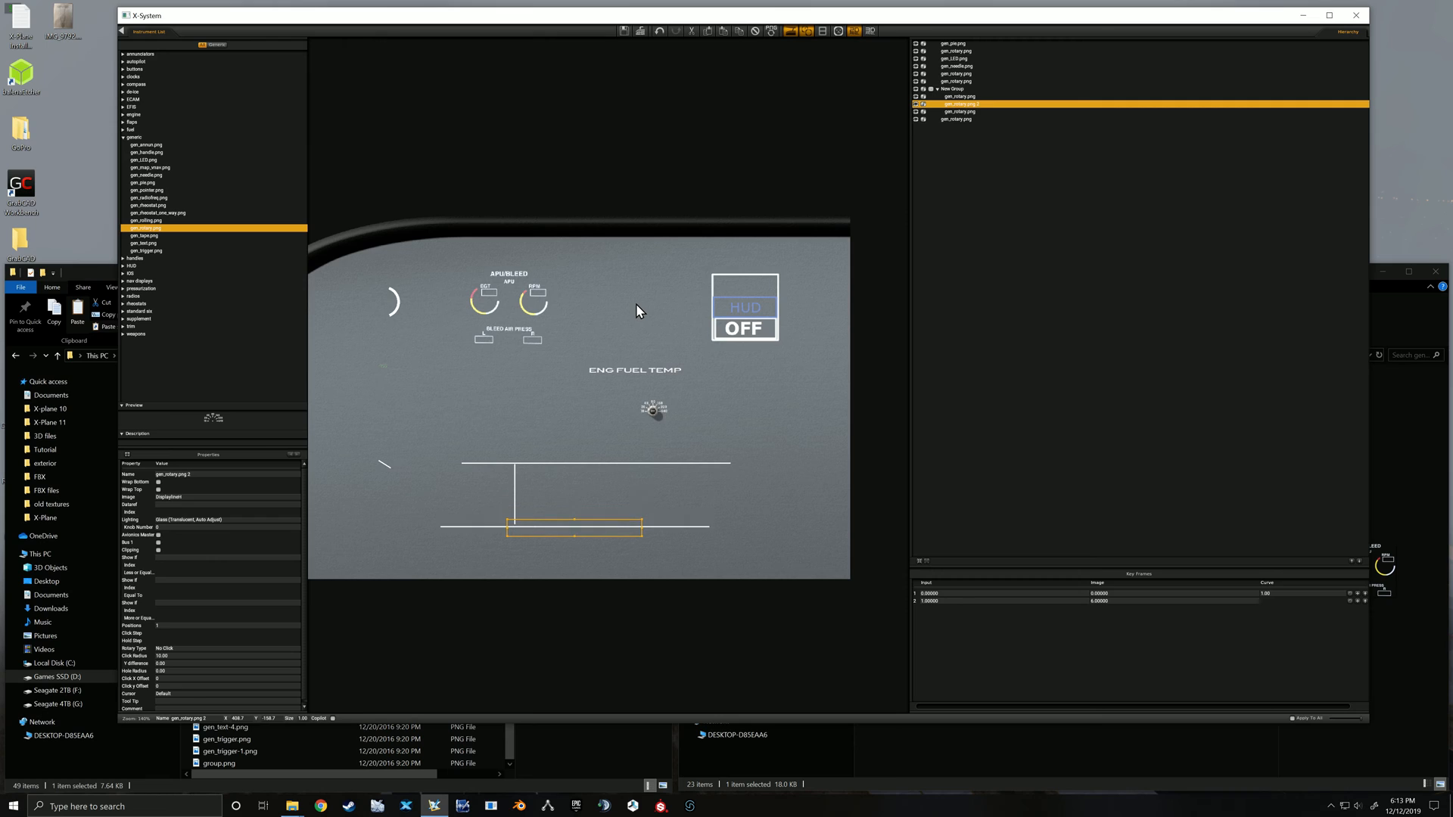
{"action": "key", "text": "Up"}
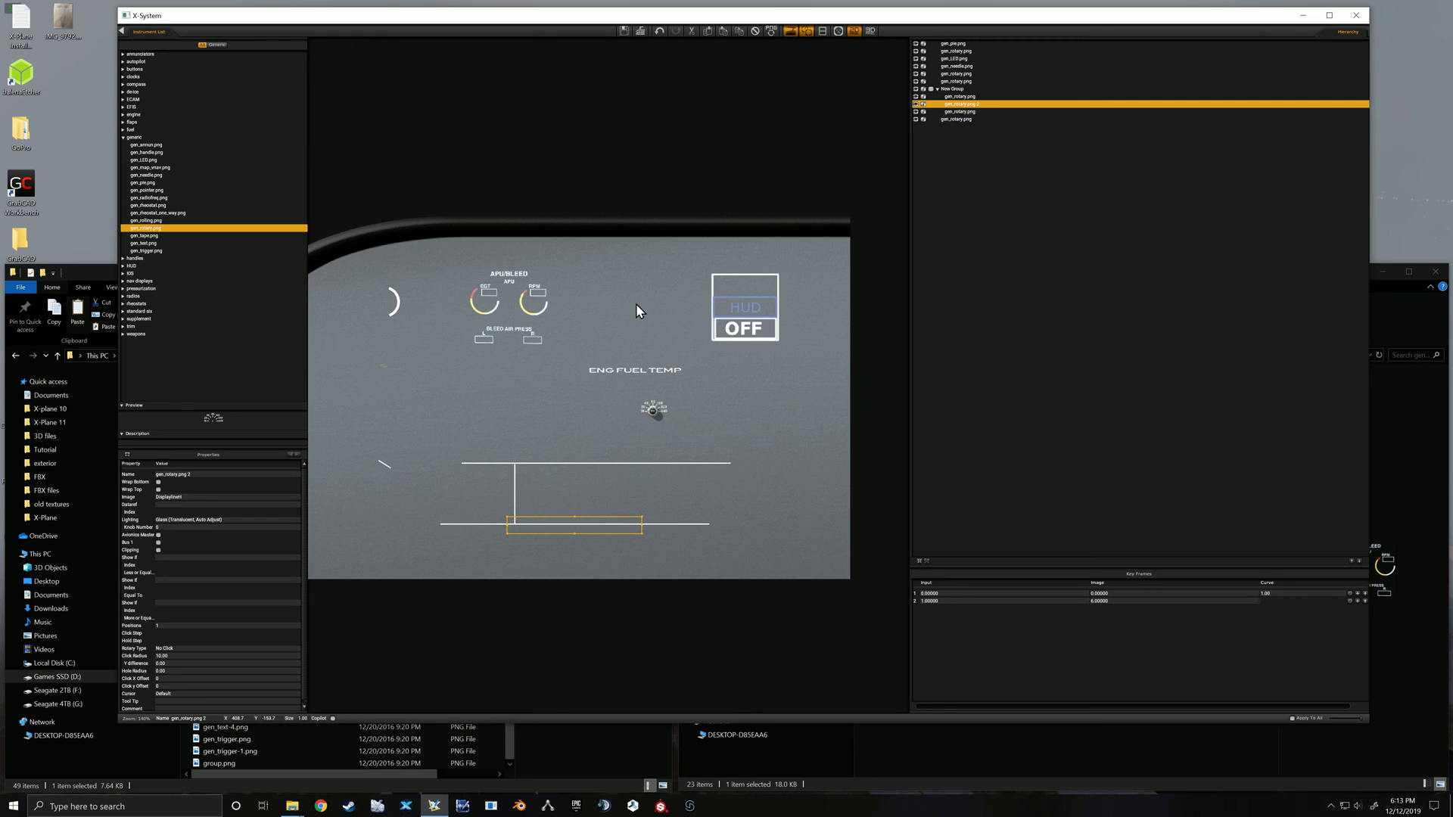
Place the ENG FUEL TEMP display between the two horizontal lines, just right of the vertical line, and deselect it
{"action": "left_click", "coordinate": [620, 347]}
{"action": "left_click", "coordinate": [636, 371]}
{"action": "left_click_drag", "start_coordinate": [640, 374], "coordinate": [580, 493]}
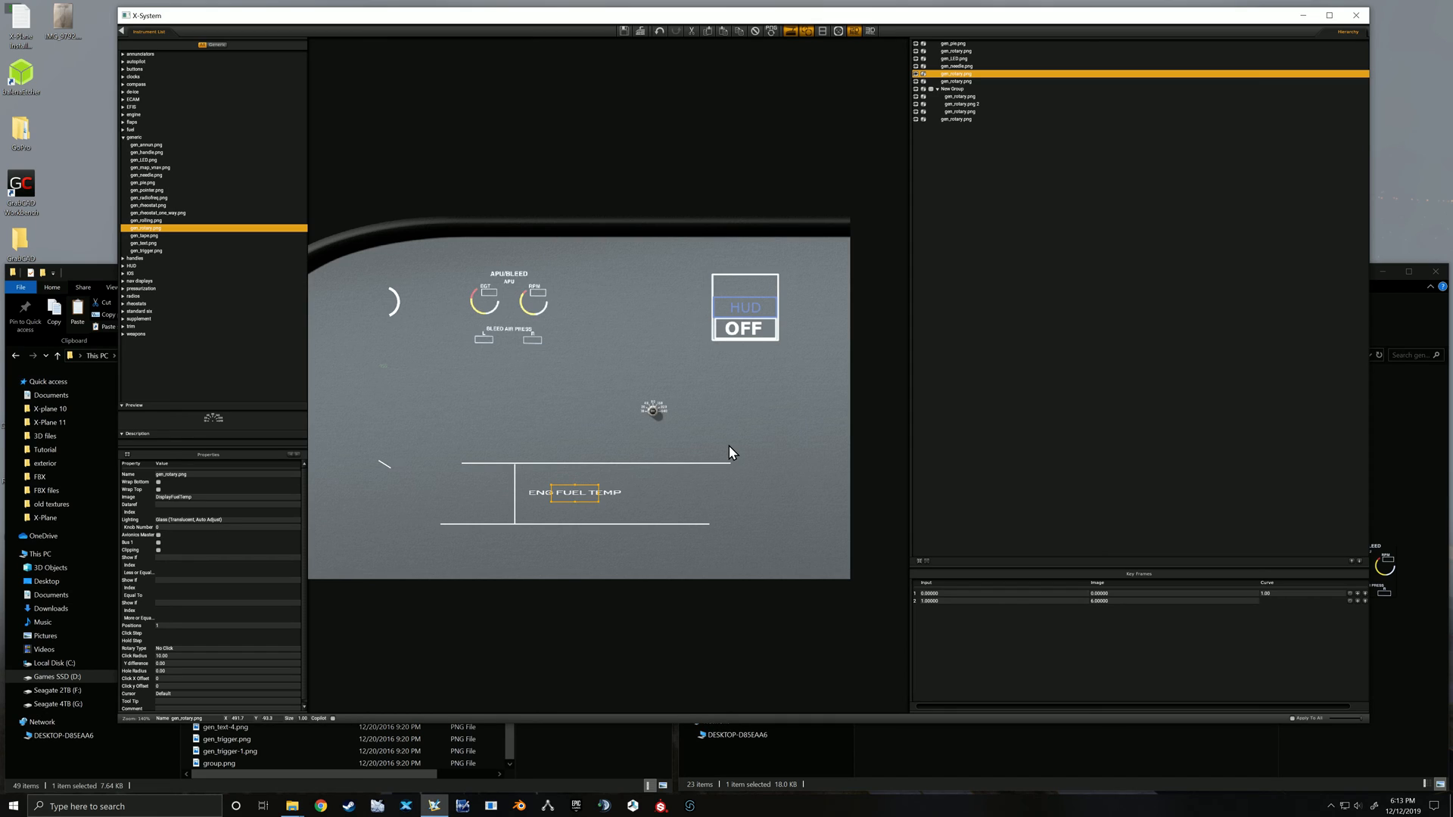
{"action": "left_click", "coordinate": [743, 407]}
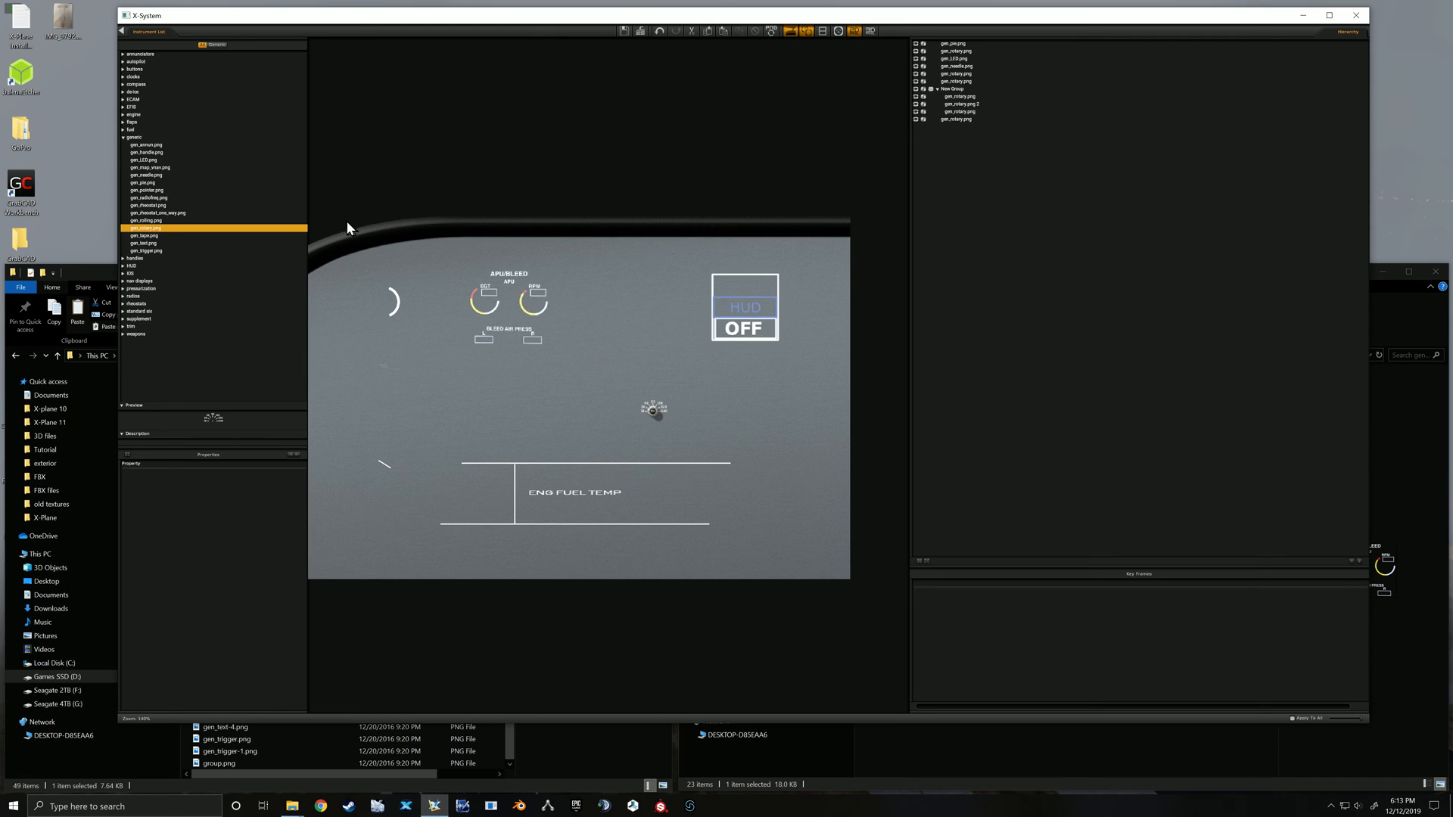
Select all panel instruments to examine their bounds, and separately select the HUD switch to review its properties
{"action": "left_click_drag", "start_coordinate": [334, 224], "coordinate": [831, 561]}
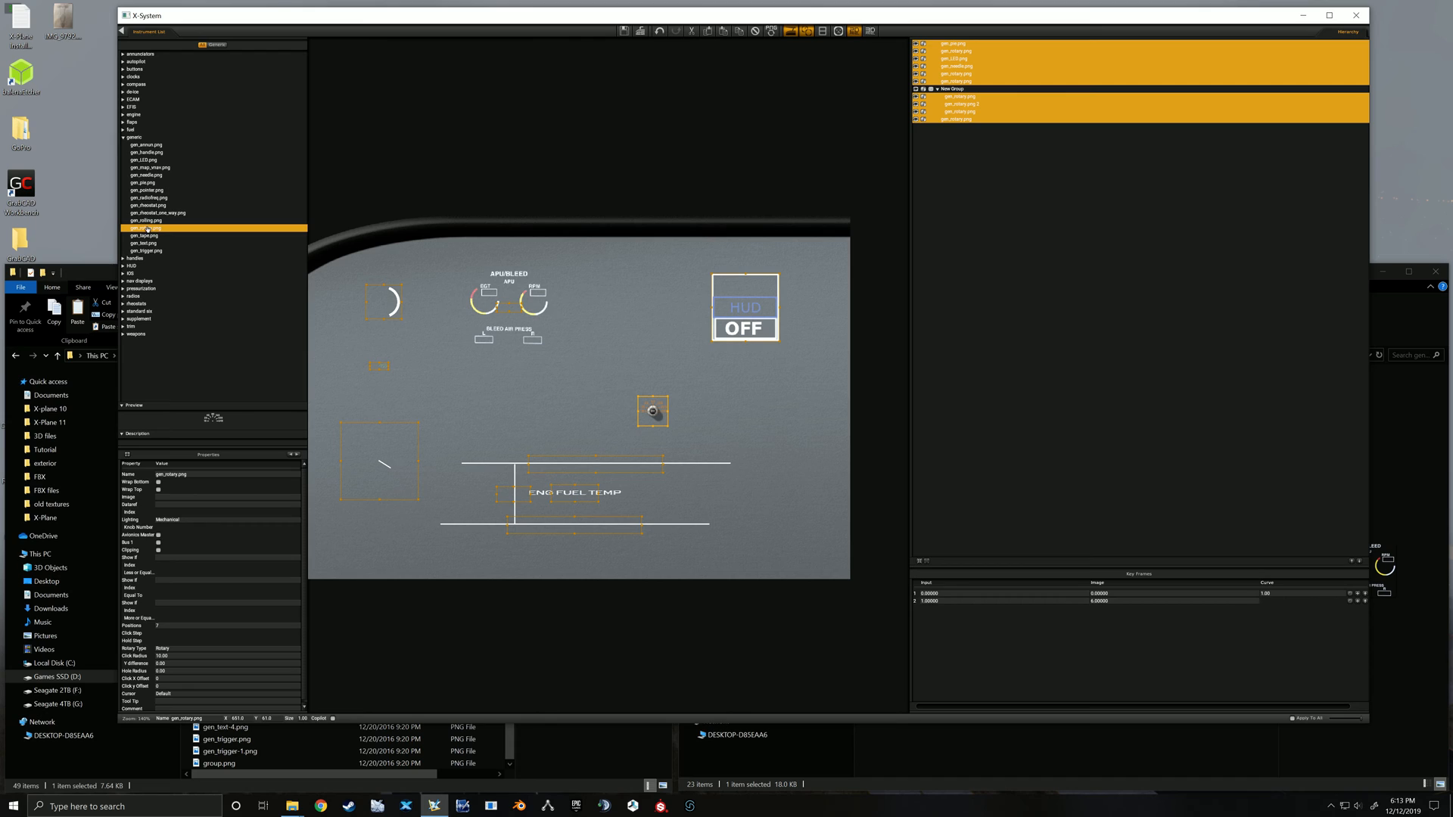
{"action": "left_click", "coordinate": [642, 294]}
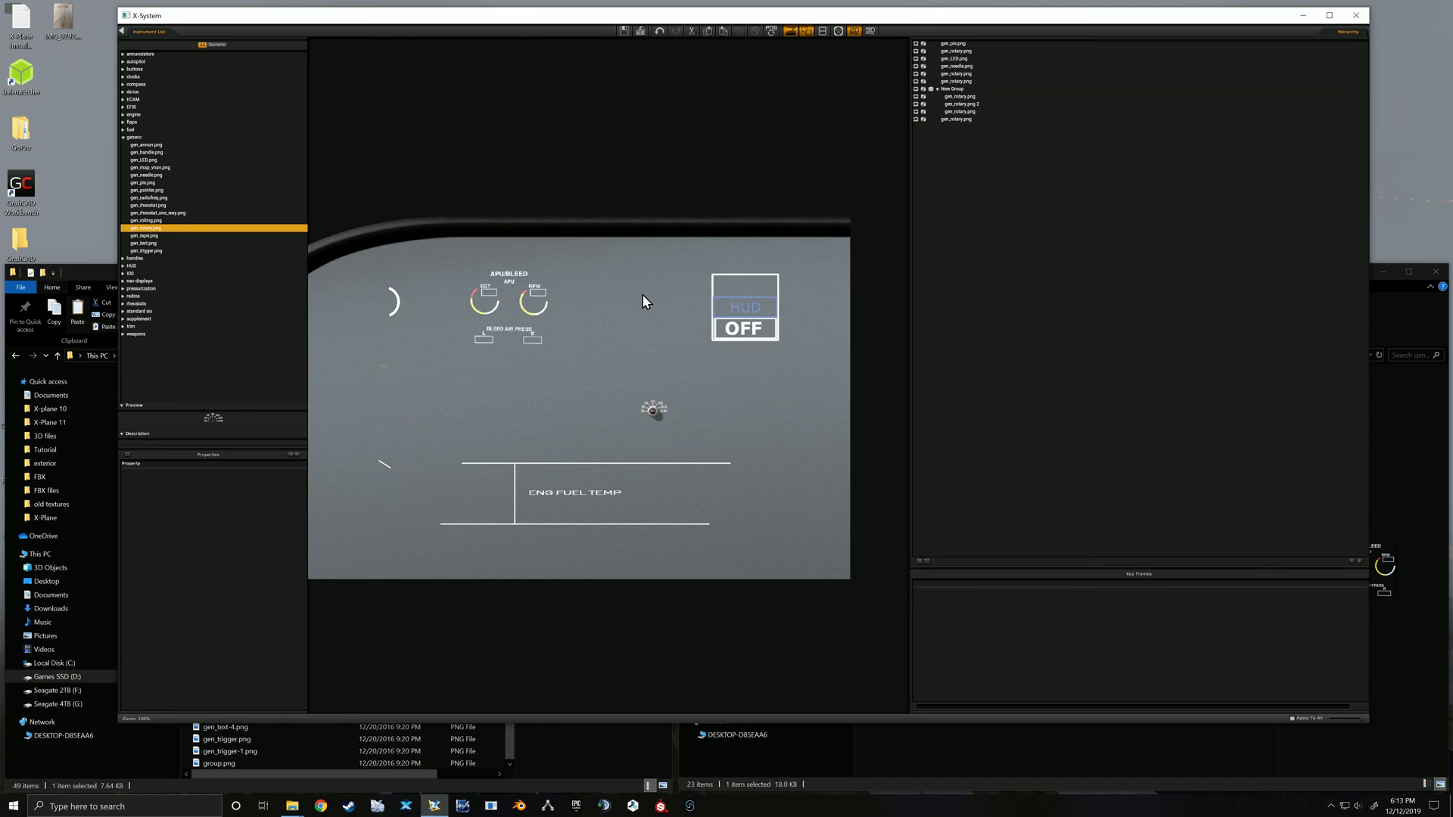
{"action": "left_click_drag", "start_coordinate": [669, 247], "coordinate": [847, 357]}
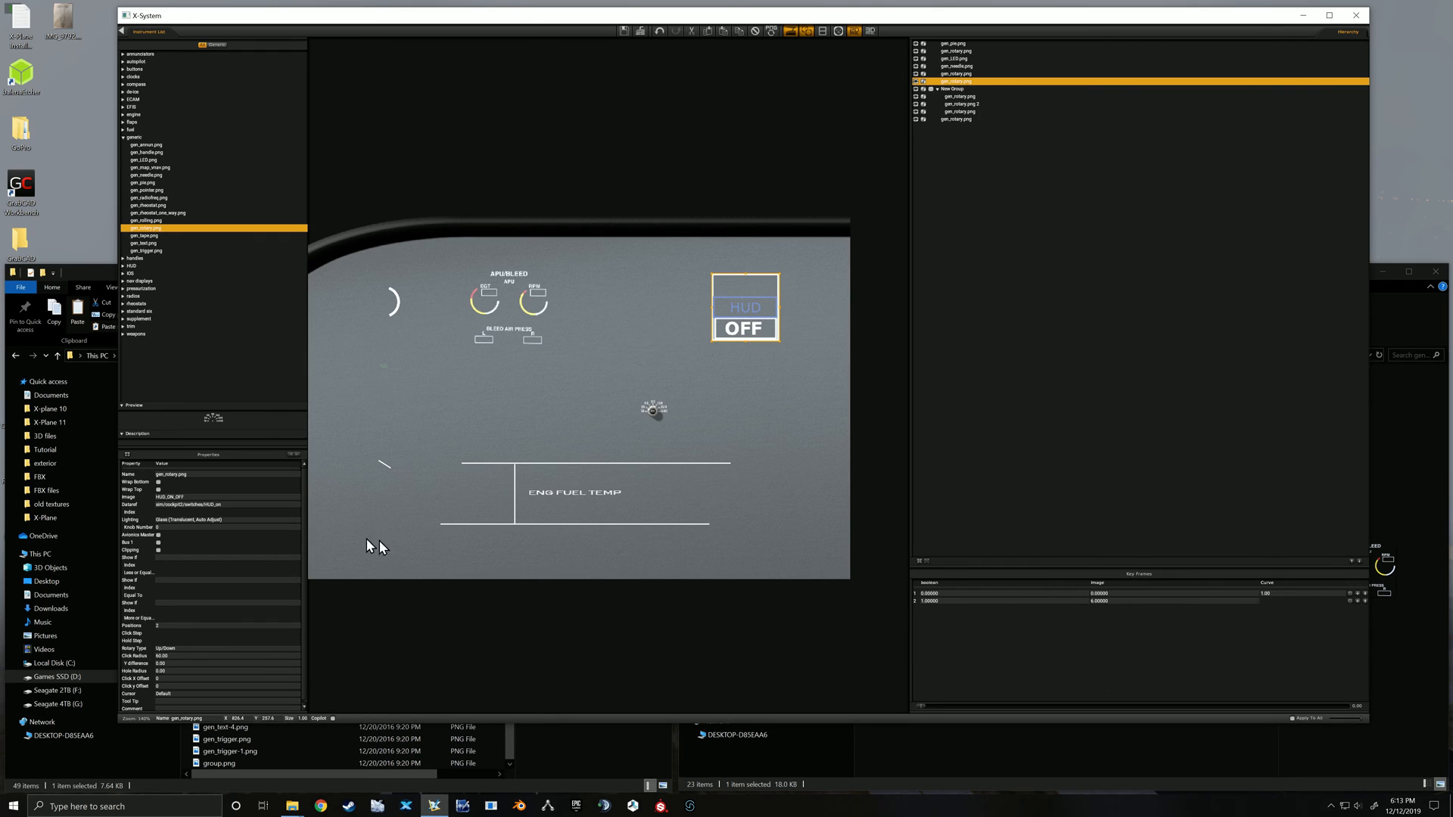
{"action": "scroll", "coordinate": [234, 650], "scroll_direction": "down", "scroll_amount": 1}
{"action": "scroll", "coordinate": [234, 650], "scroll_direction": "up", "scroll_amount": 1}
{"action": "left_click", "coordinate": [744, 407]}
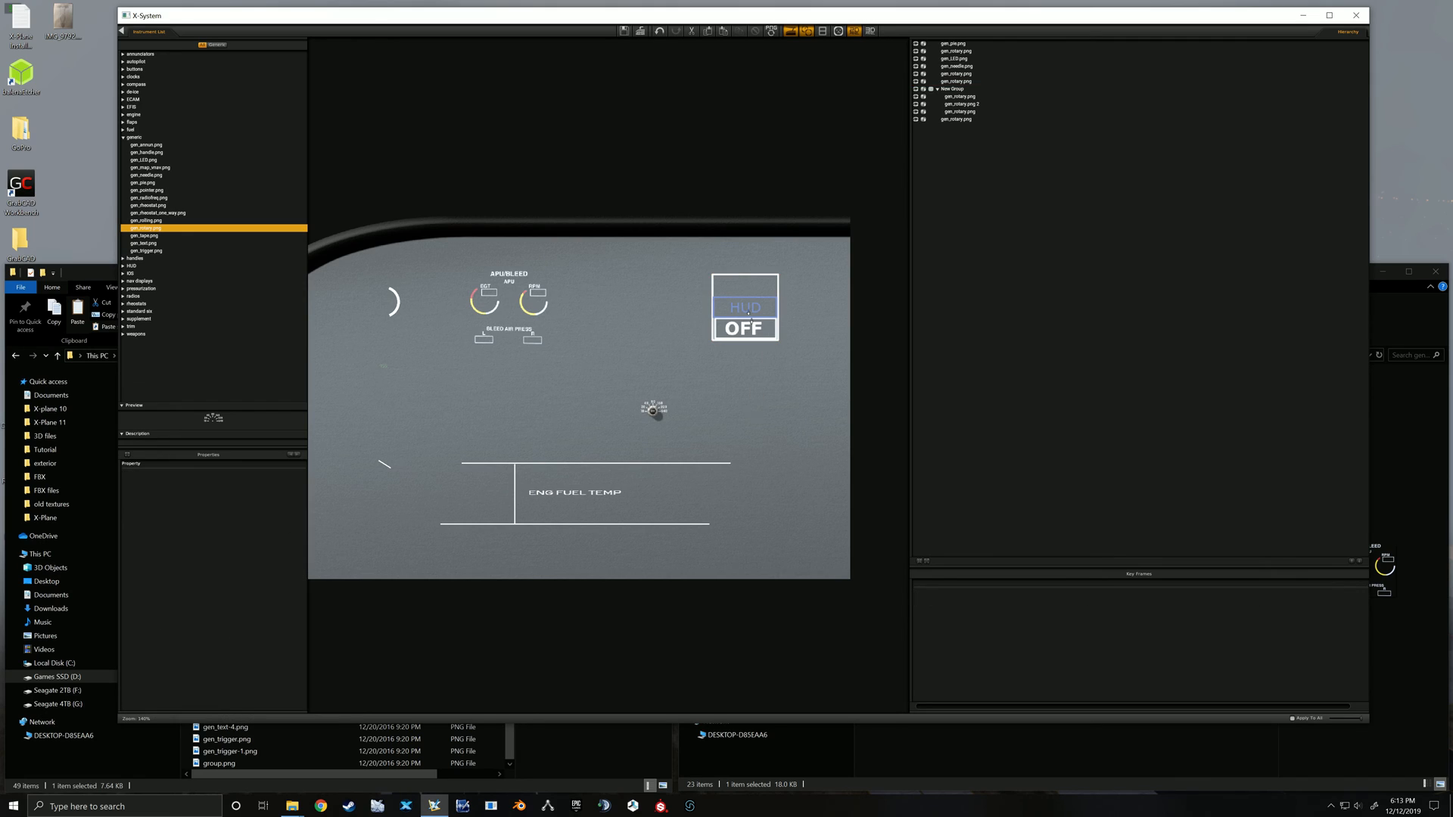
{"action": "left_click_drag", "start_coordinate": [652, 221], "coordinate": [817, 376]}
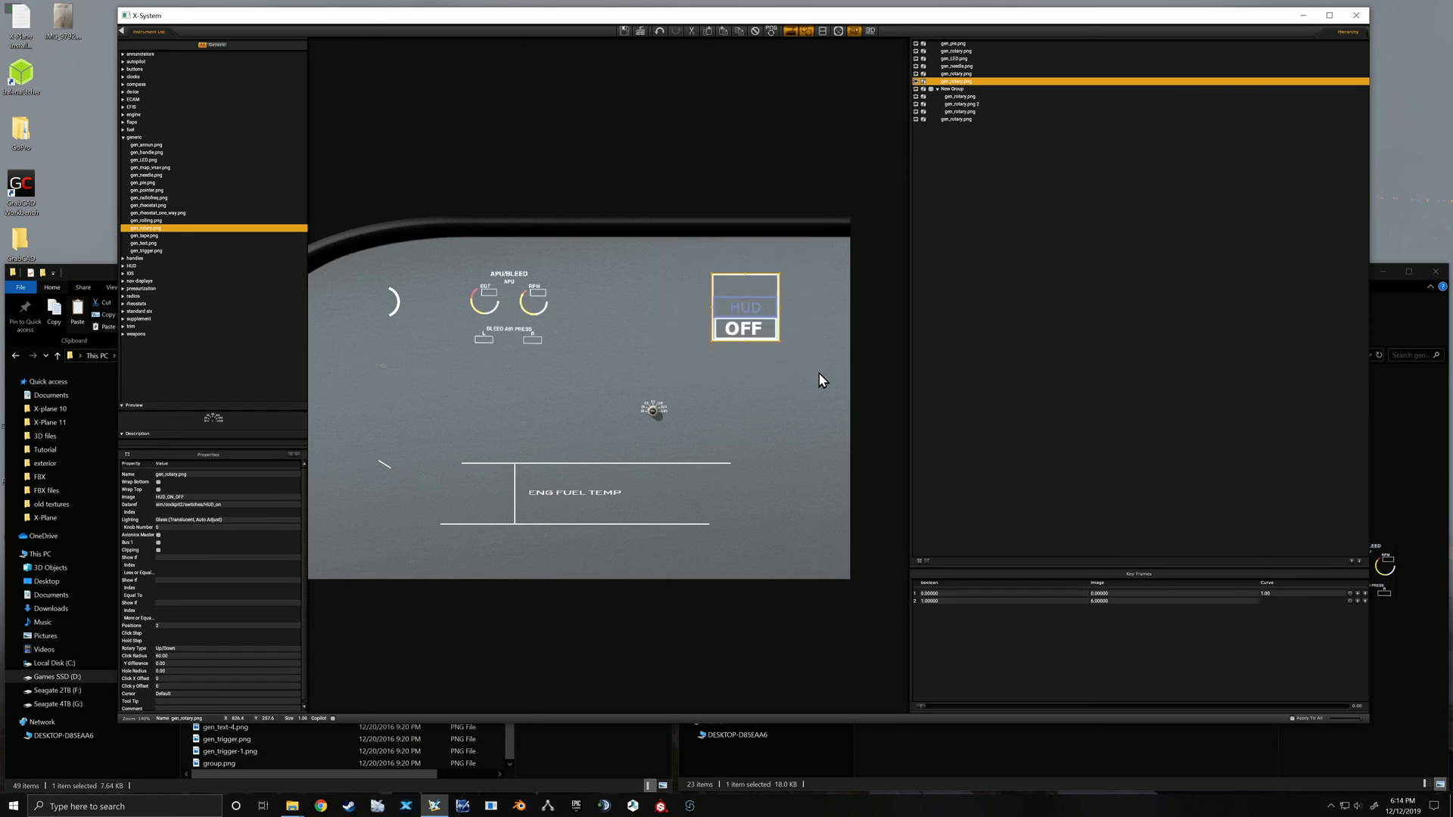
{"action": "left_click", "coordinate": [788, 433]}
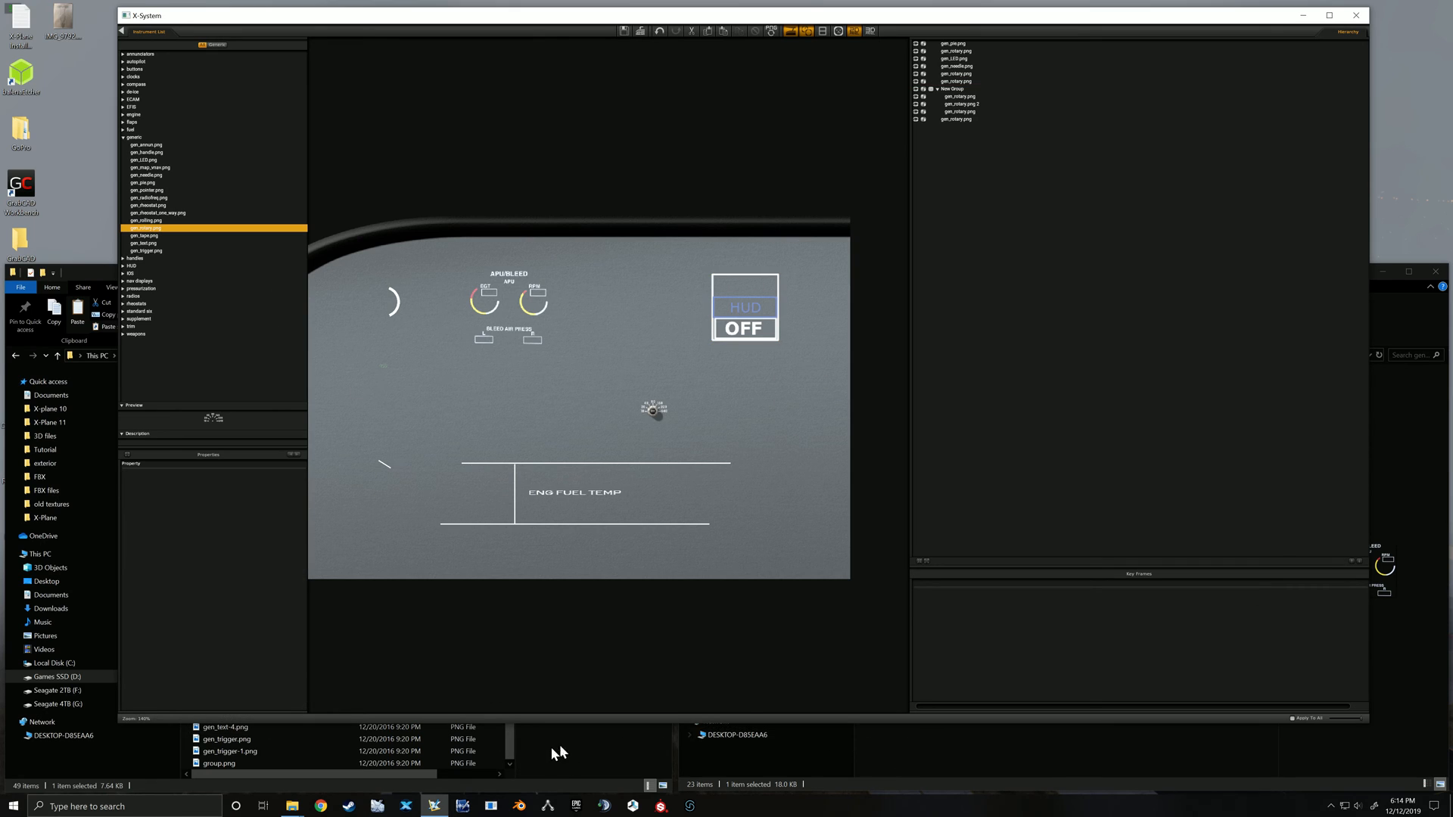
Locate and select gen_LED.png, gen_LED-1.png and gen_LED-4.png in X-Plane's stock generic bitmaps folder to review them as a set
{"action": "left_click", "coordinate": [491, 738]}
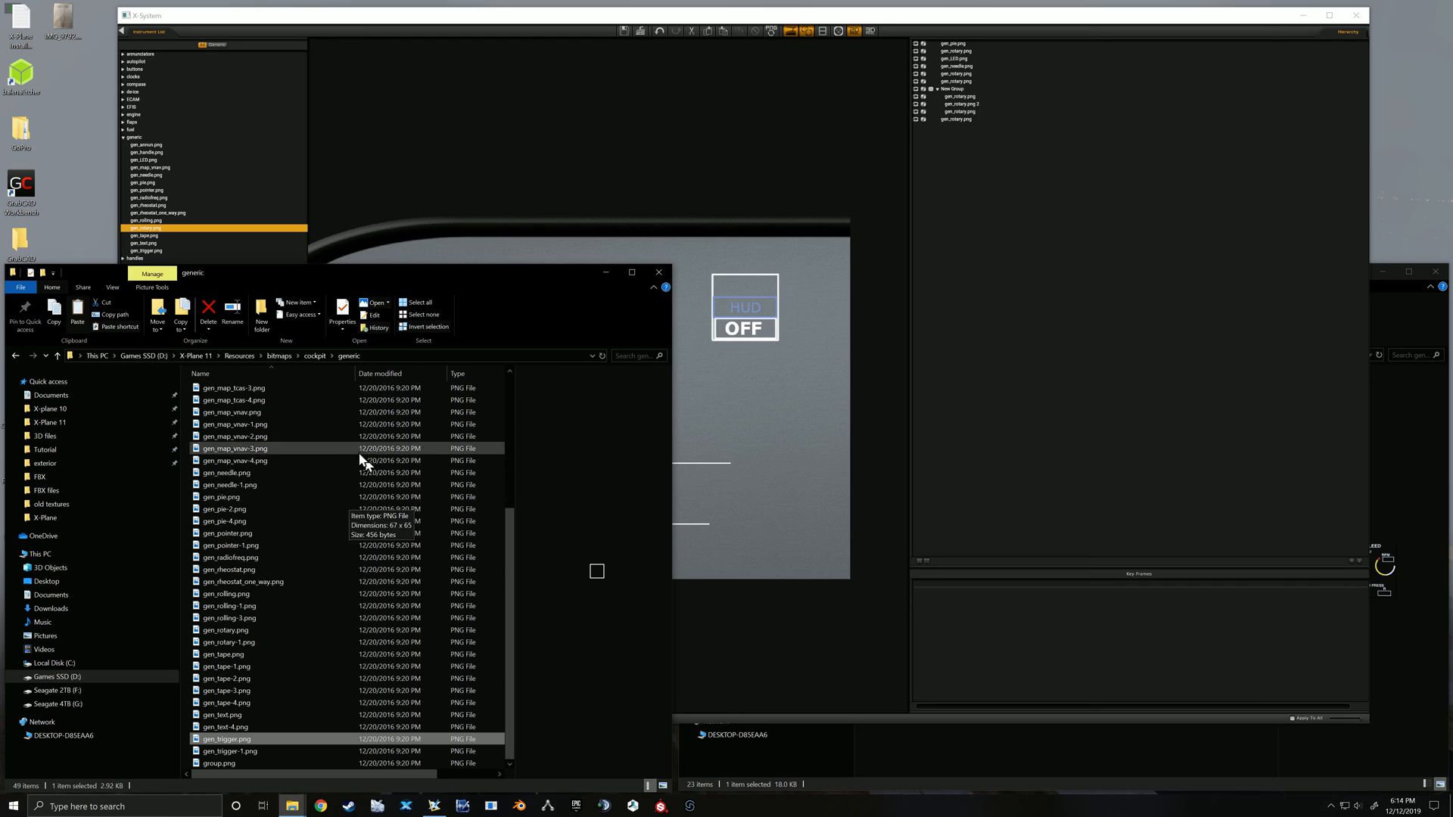
{"action": "scroll", "coordinate": [298, 479], "scroll_direction": "up", "scroll_amount": 5}
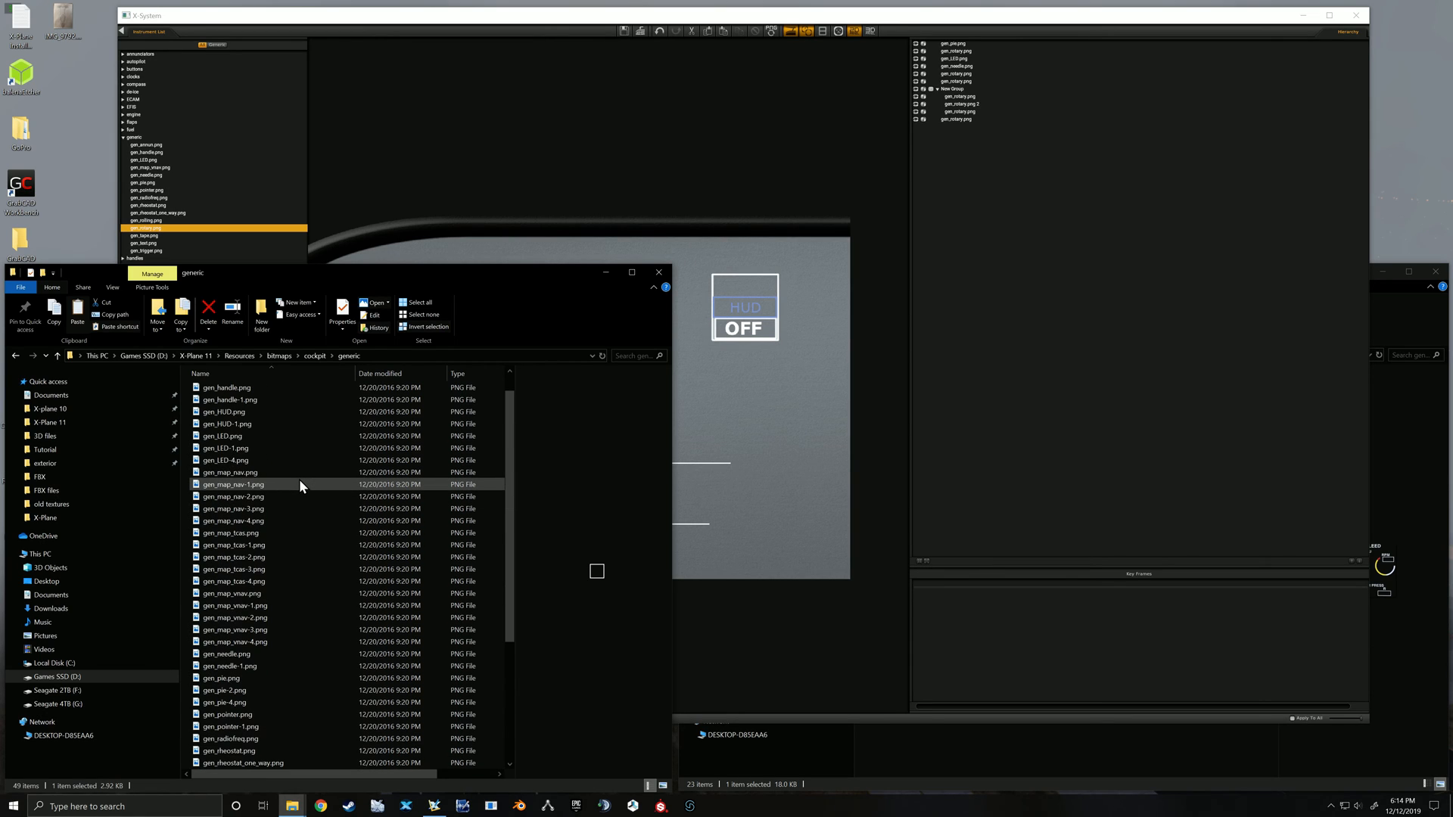
{"action": "left_click", "coordinate": [269, 451]}
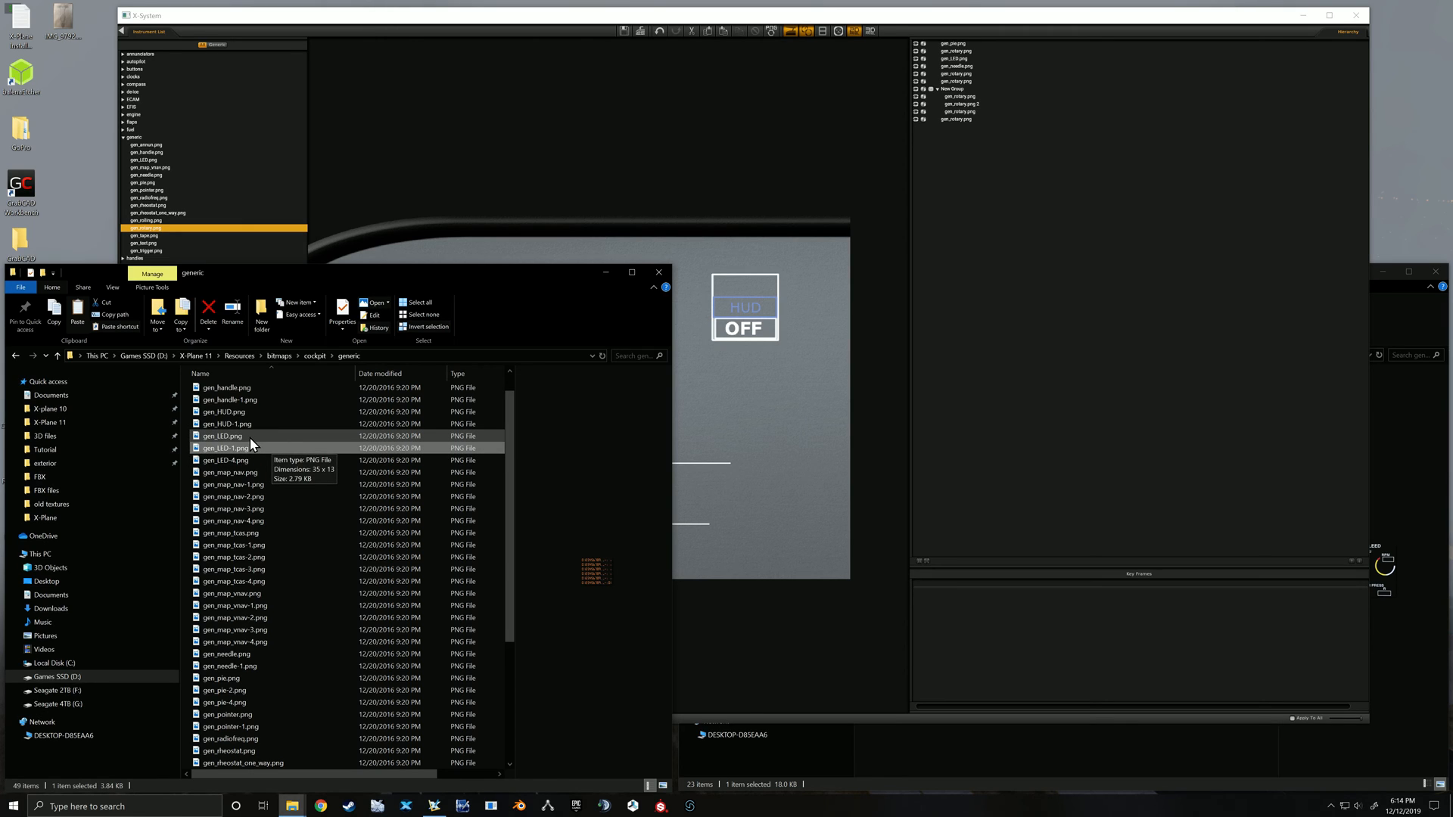
{"action": "left_click", "coordinate": [250, 438]}
{"action": "left_click", "coordinate": [266, 462], "text": "shift"}
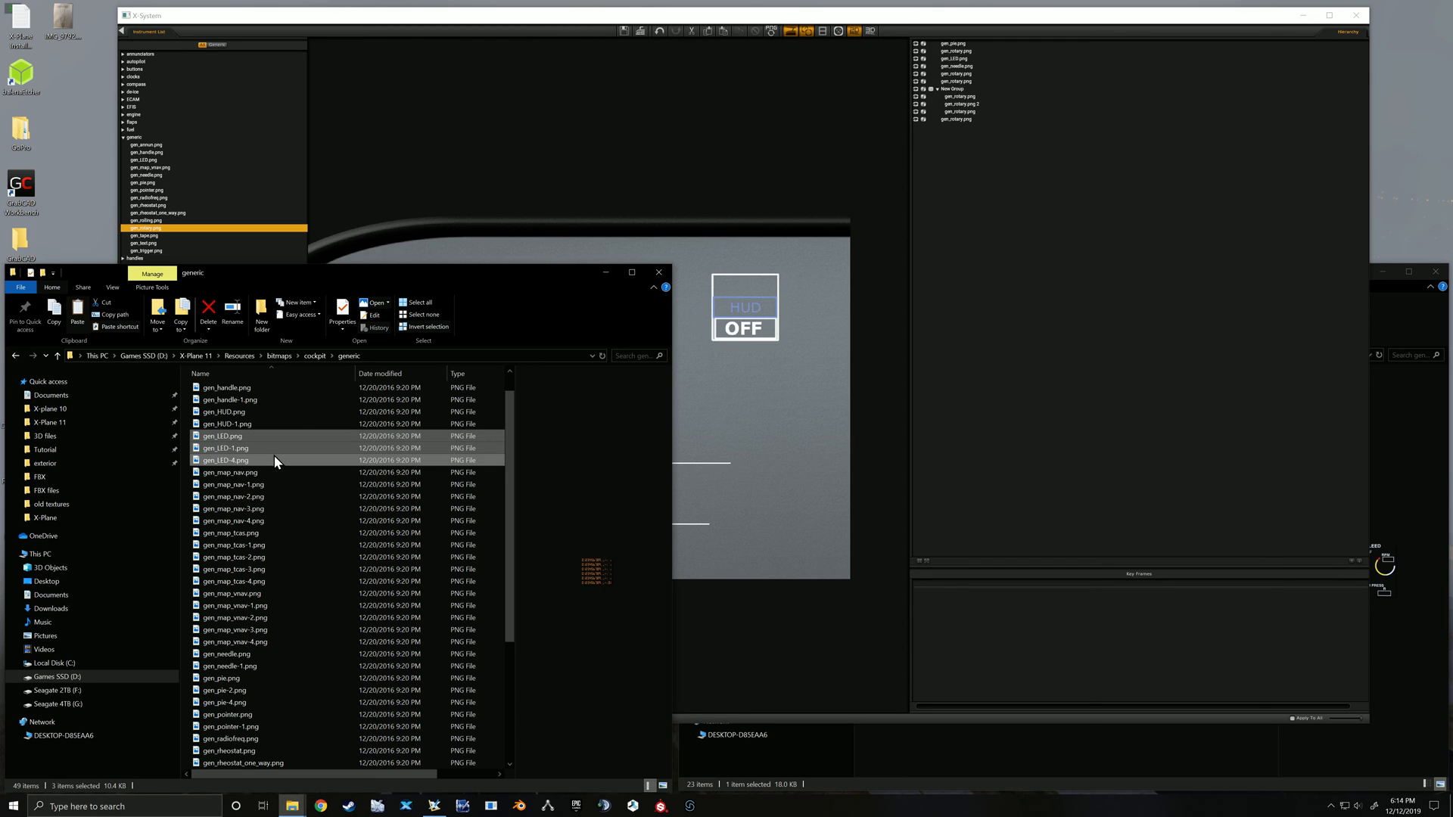
Review the custom instrument images in the aircraft's generic folder and return to the Plane Maker panel editor
{"action": "left_click", "coordinate": [1291, 752]}
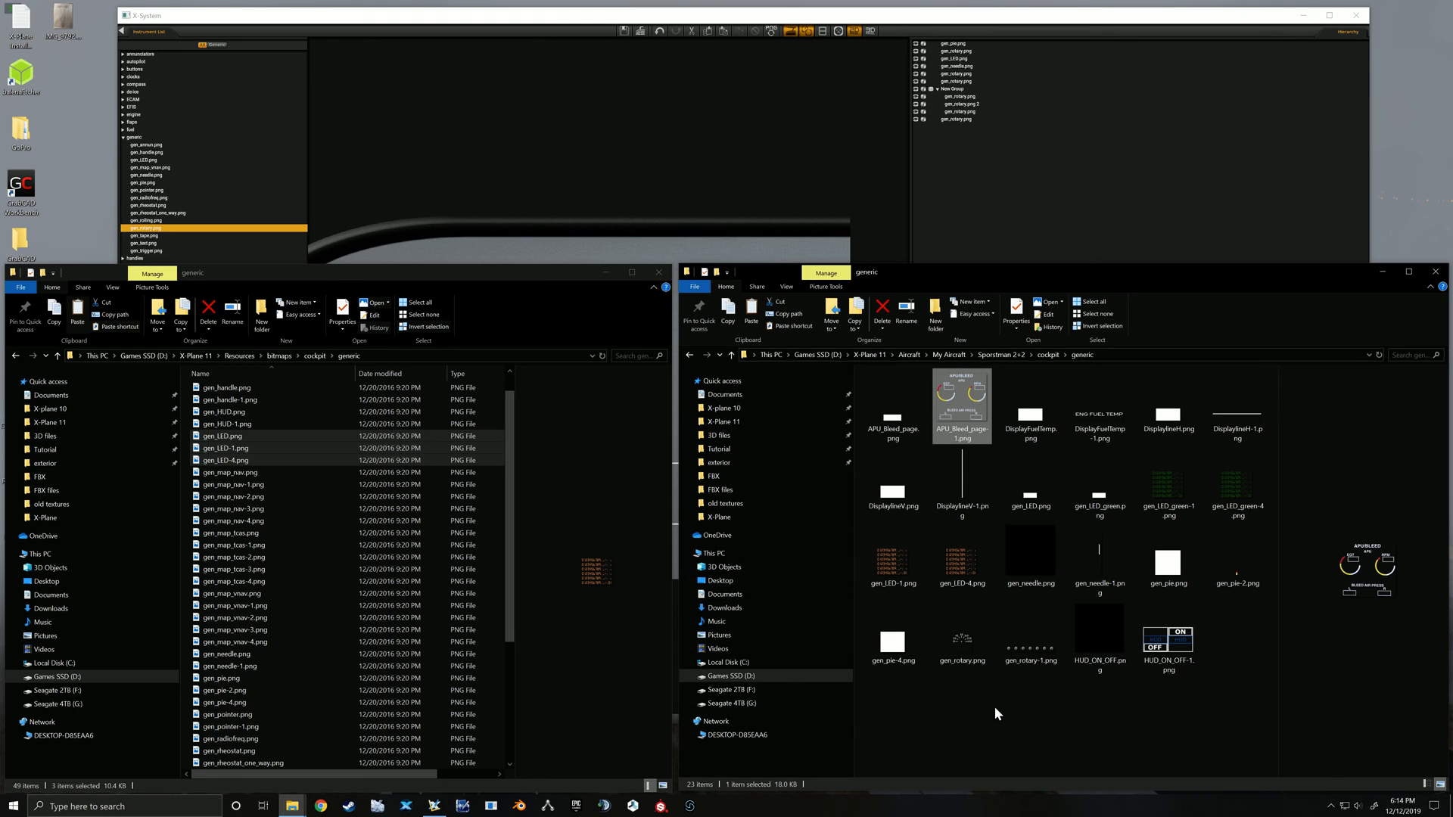
{"action": "left_click", "coordinate": [1030, 682]}
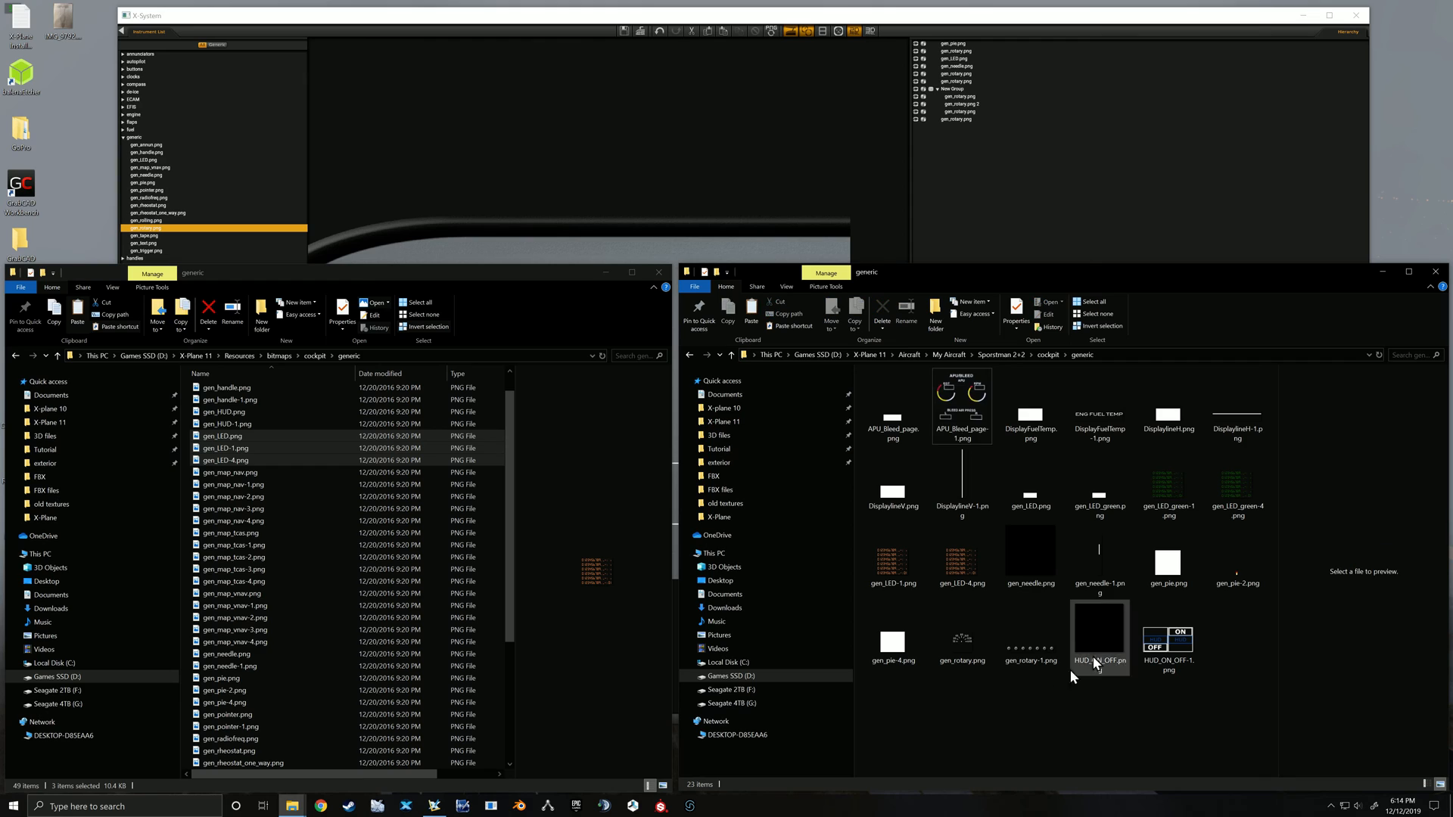
{"action": "left_click", "coordinate": [525, 95]}
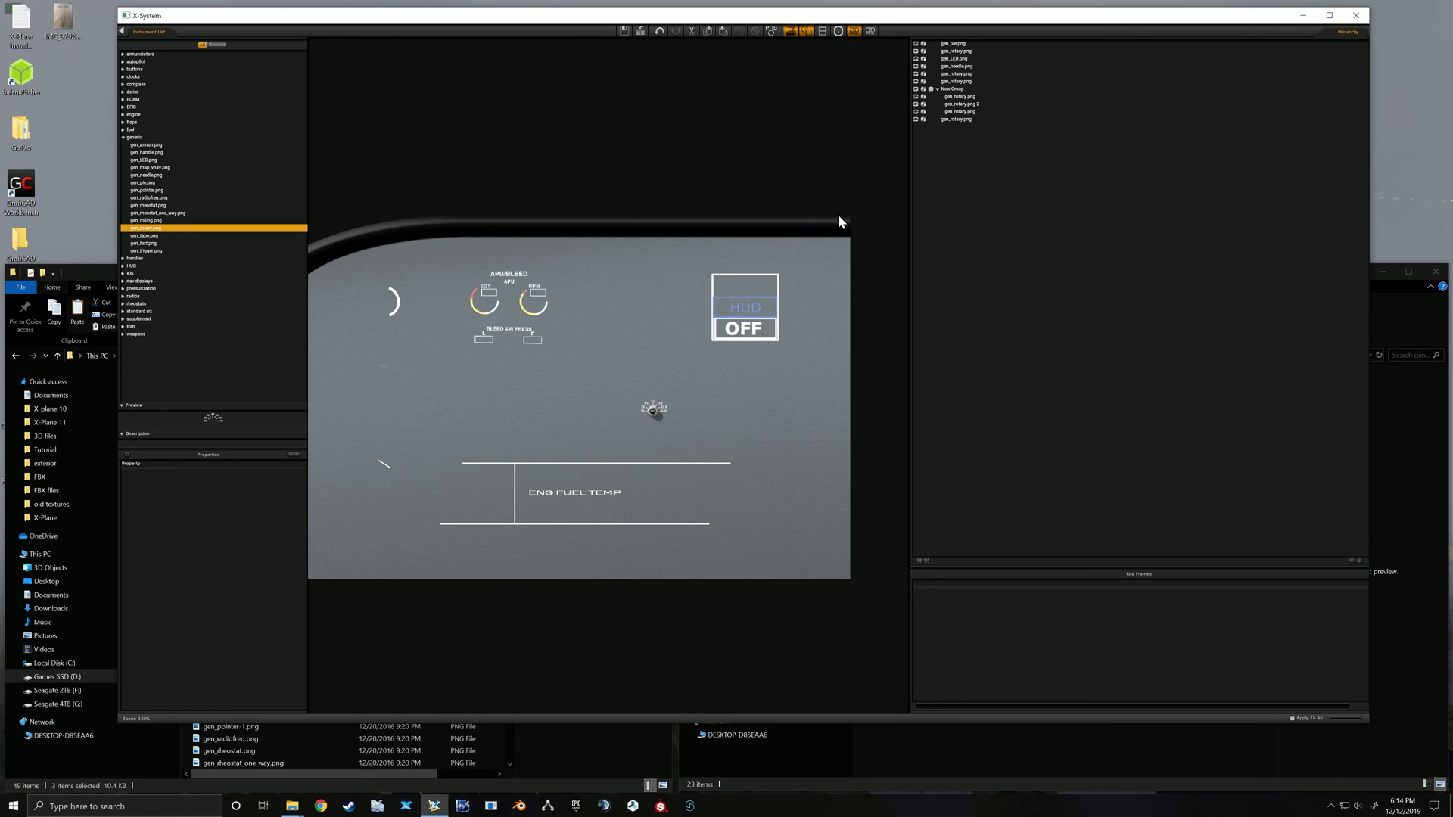
Box-select across the panel instruments, pick out the HUD switch on its own, and clear the selection
{"action": "left_click_drag", "start_coordinate": [833, 207], "coordinate": [337, 569]}
{"action": "left_click", "coordinate": [644, 289]}
{"action": "left_click_drag", "start_coordinate": [676, 227], "coordinate": [802, 385]}
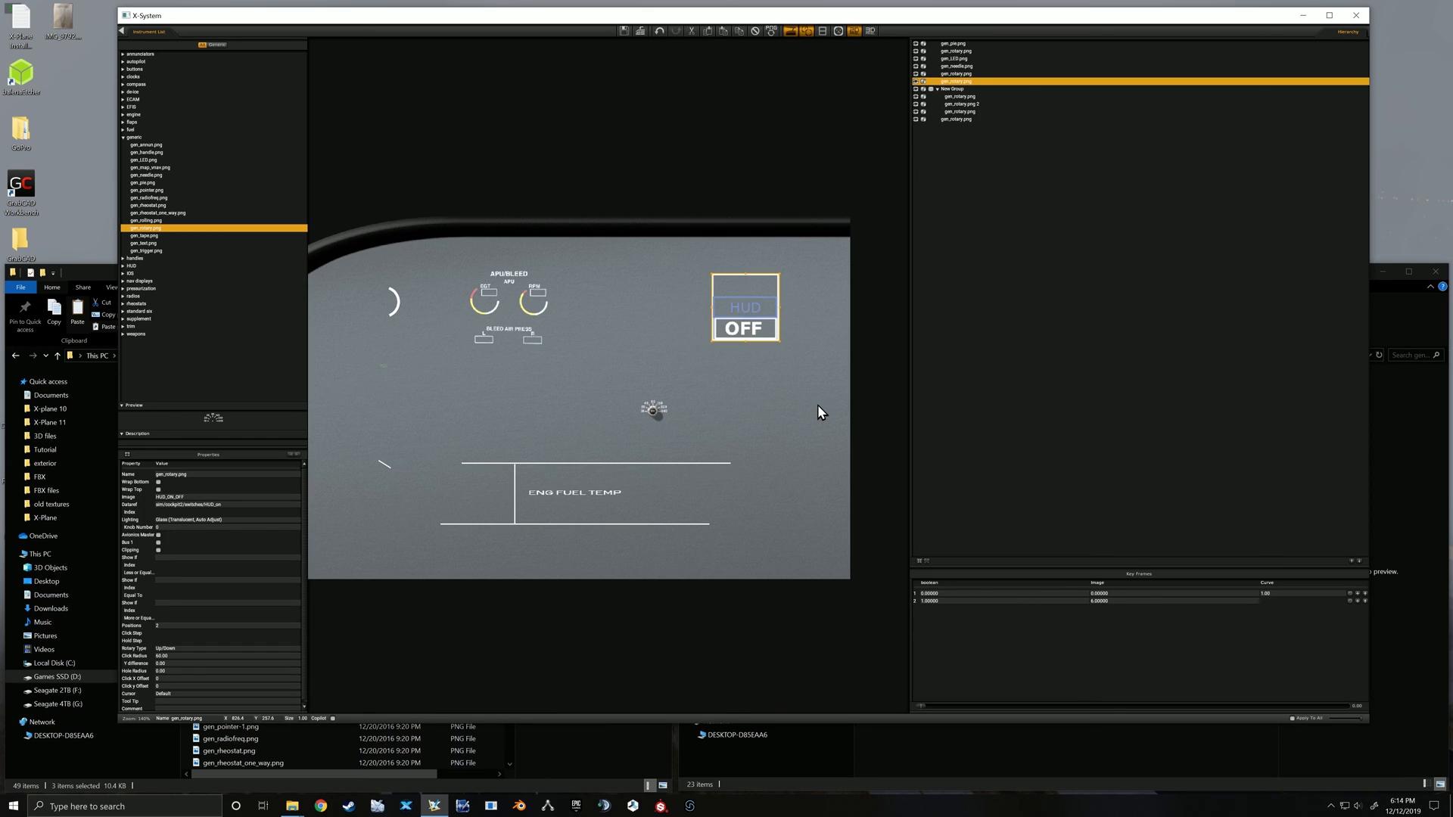
{"action": "left_click", "coordinate": [812, 408]}
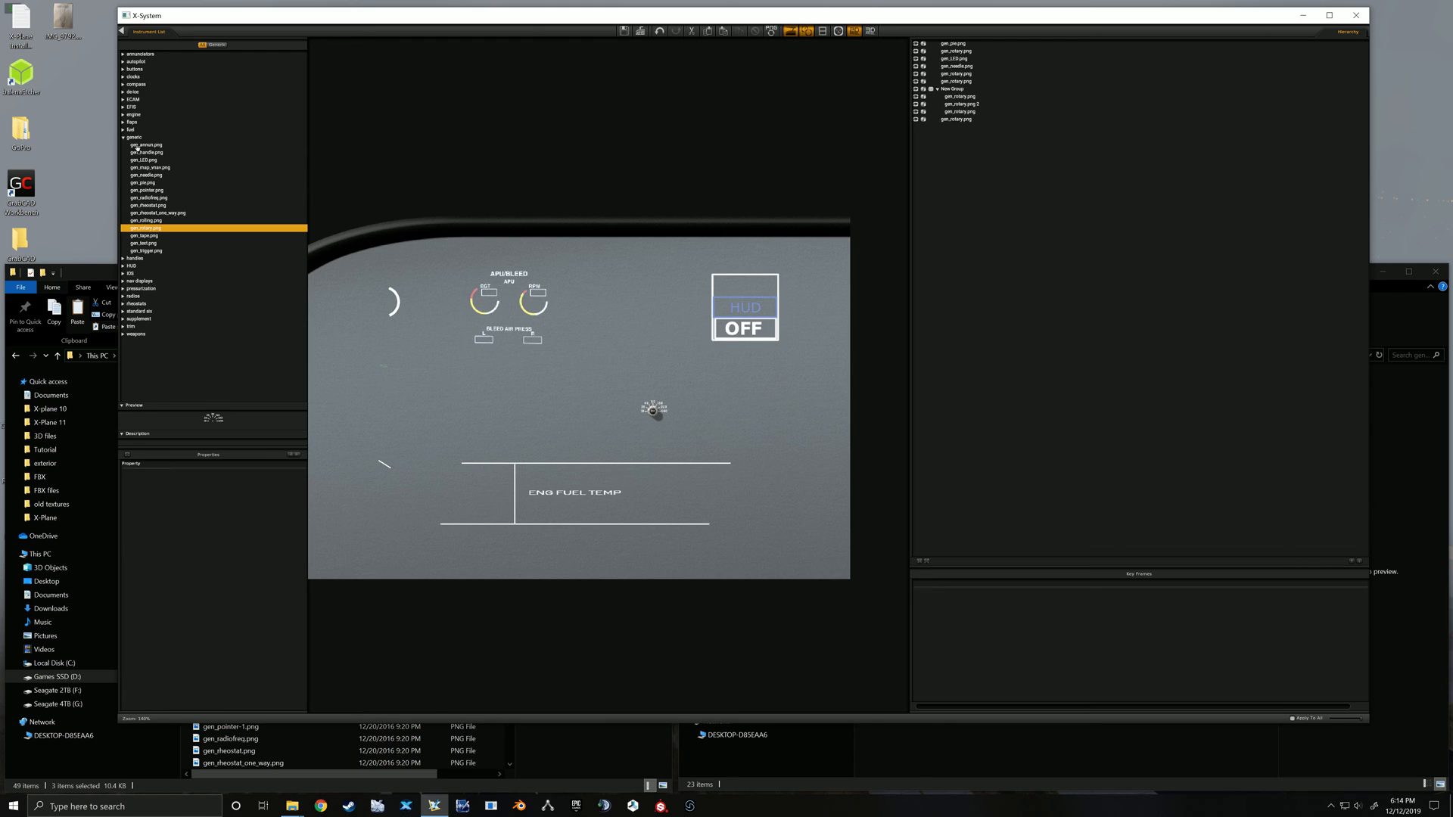
Select the HUD switch and look through the datarefs offered for its first Show If condition
{"action": "left_click", "coordinate": [742, 301]}
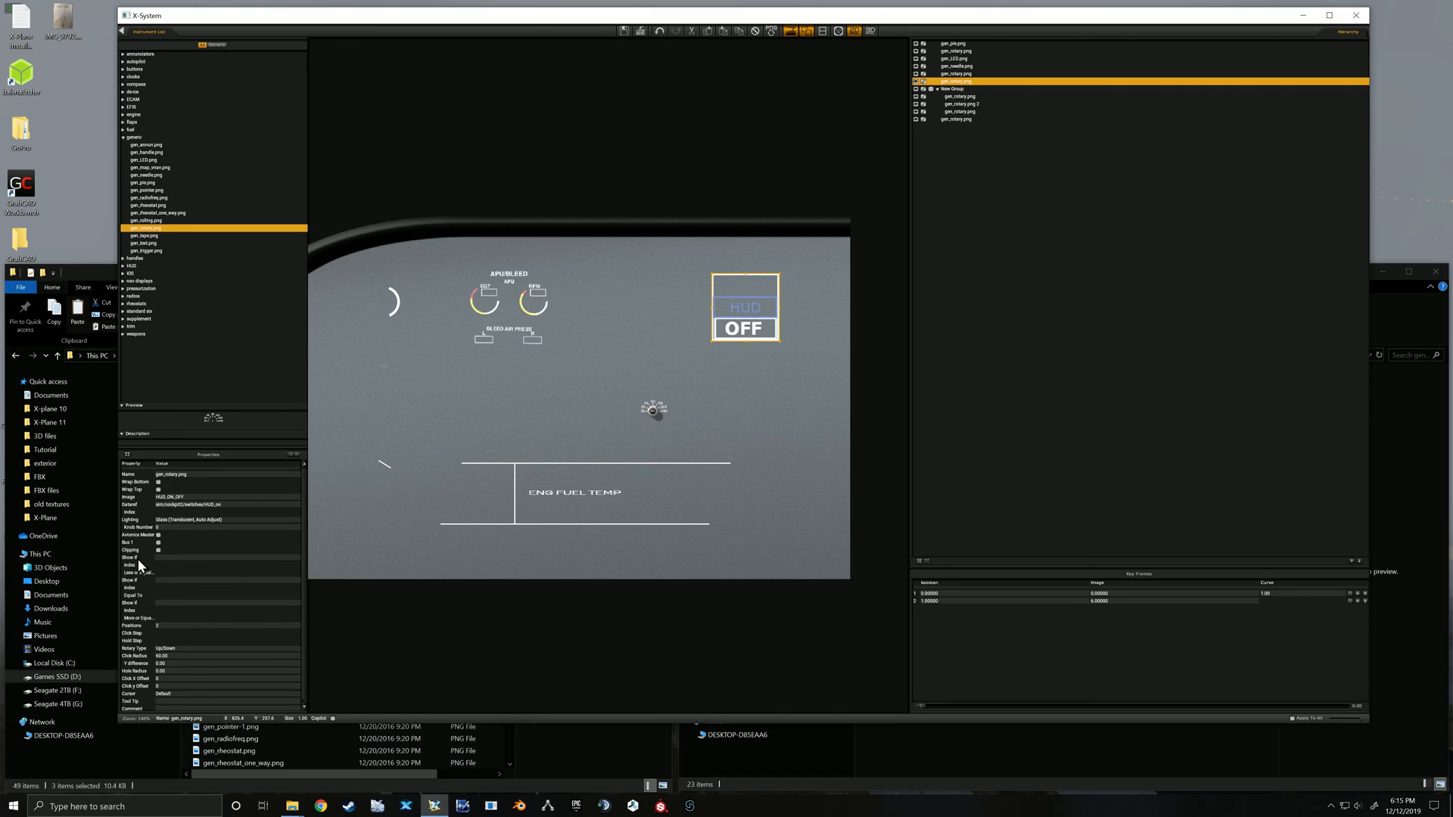
{"action": "left_click", "coordinate": [198, 560]}
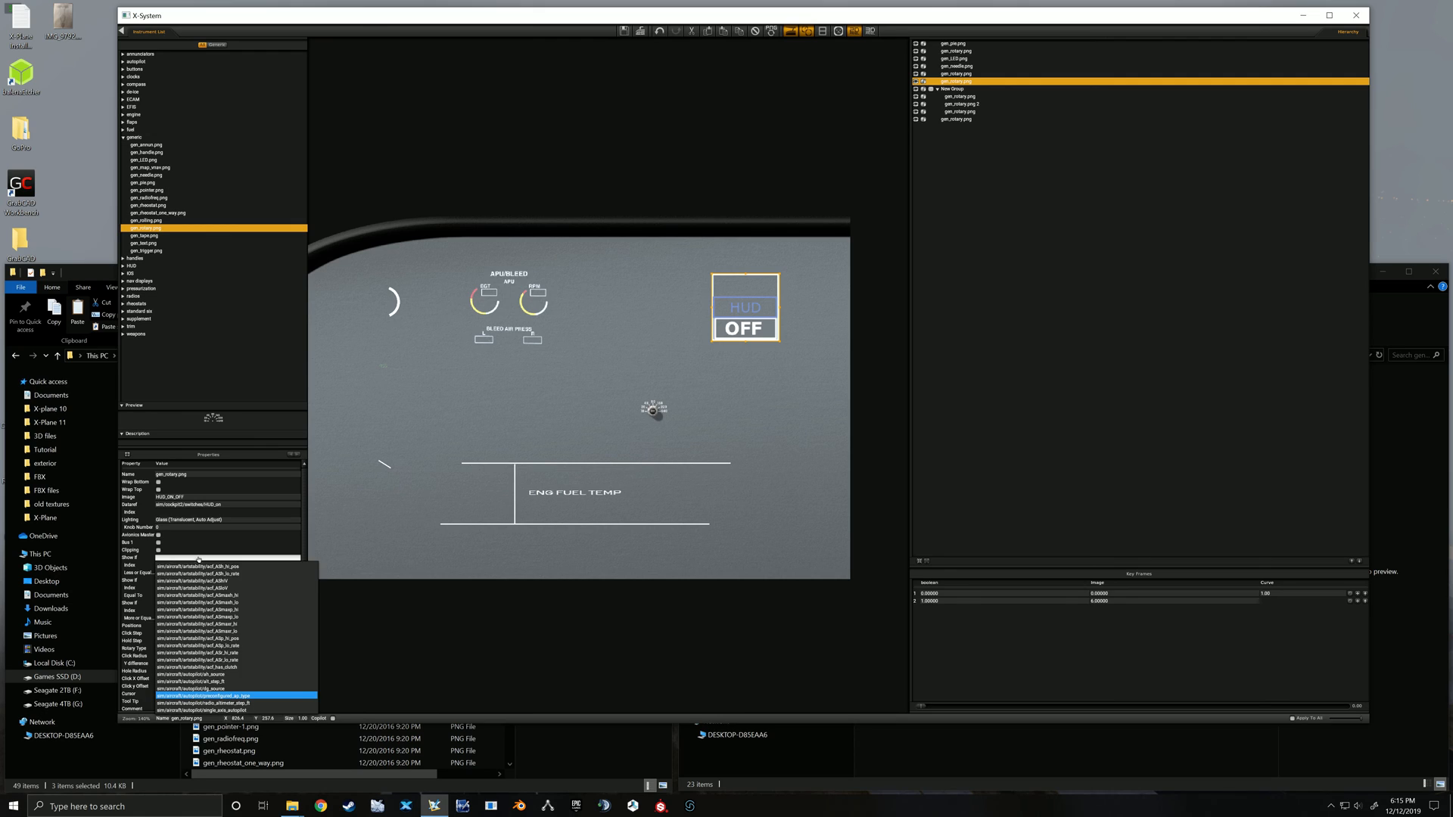
{"action": "left_click", "coordinate": [137, 557]}
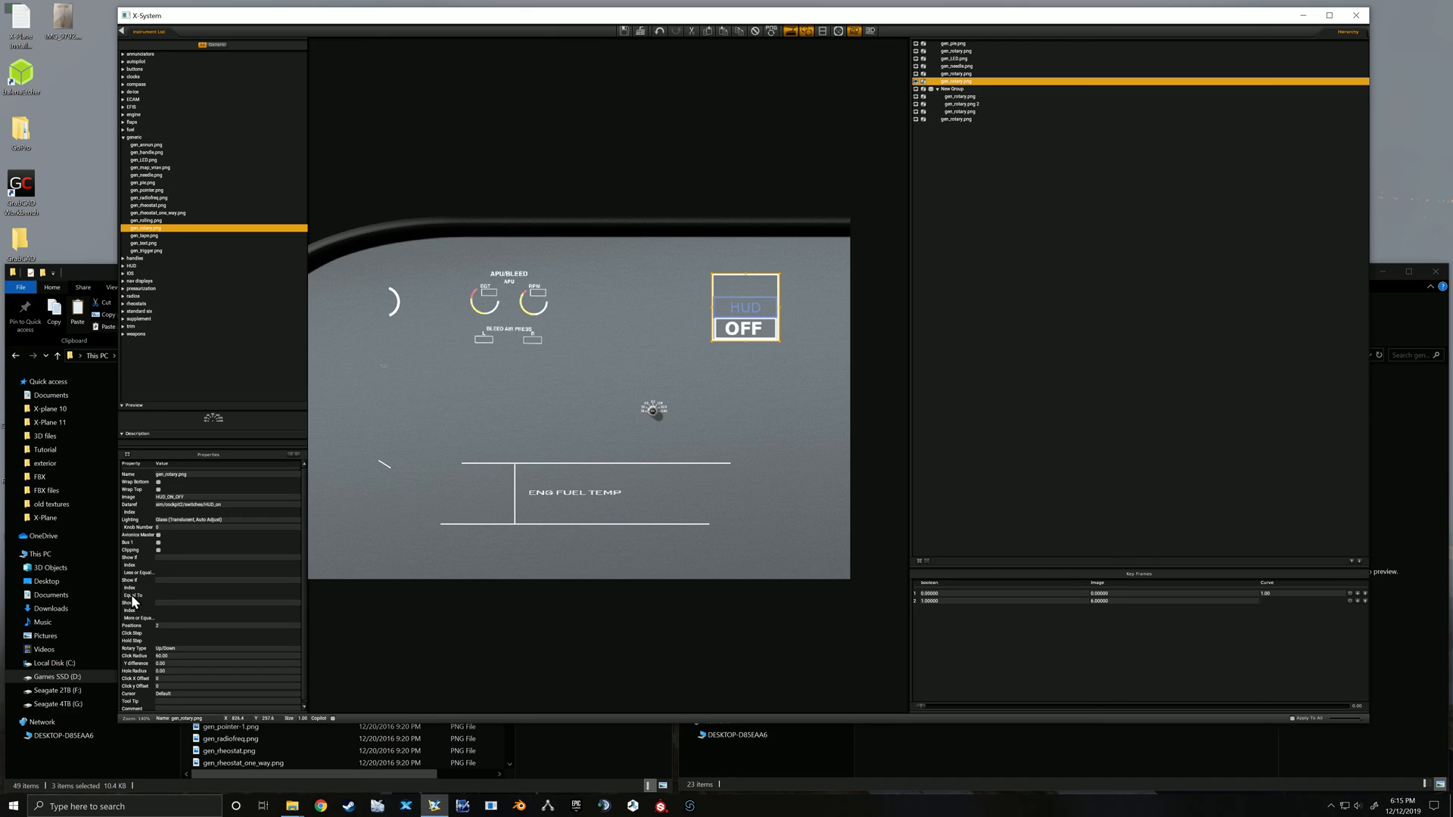
Enter 2 for the HUD switch's Positions, recheck its first Show If field, and deselect the switch
{"action": "left_click", "coordinate": [156, 625]}
{"action": "type", "text": "2"}
{"action": "left_click", "coordinate": [204, 557]}
{"action": "left_click", "coordinate": [208, 550]}
{"action": "left_click", "coordinate": [184, 559]}
{"action": "left_click", "coordinate": [227, 560]}
{"action": "left_click", "coordinate": [732, 390]}
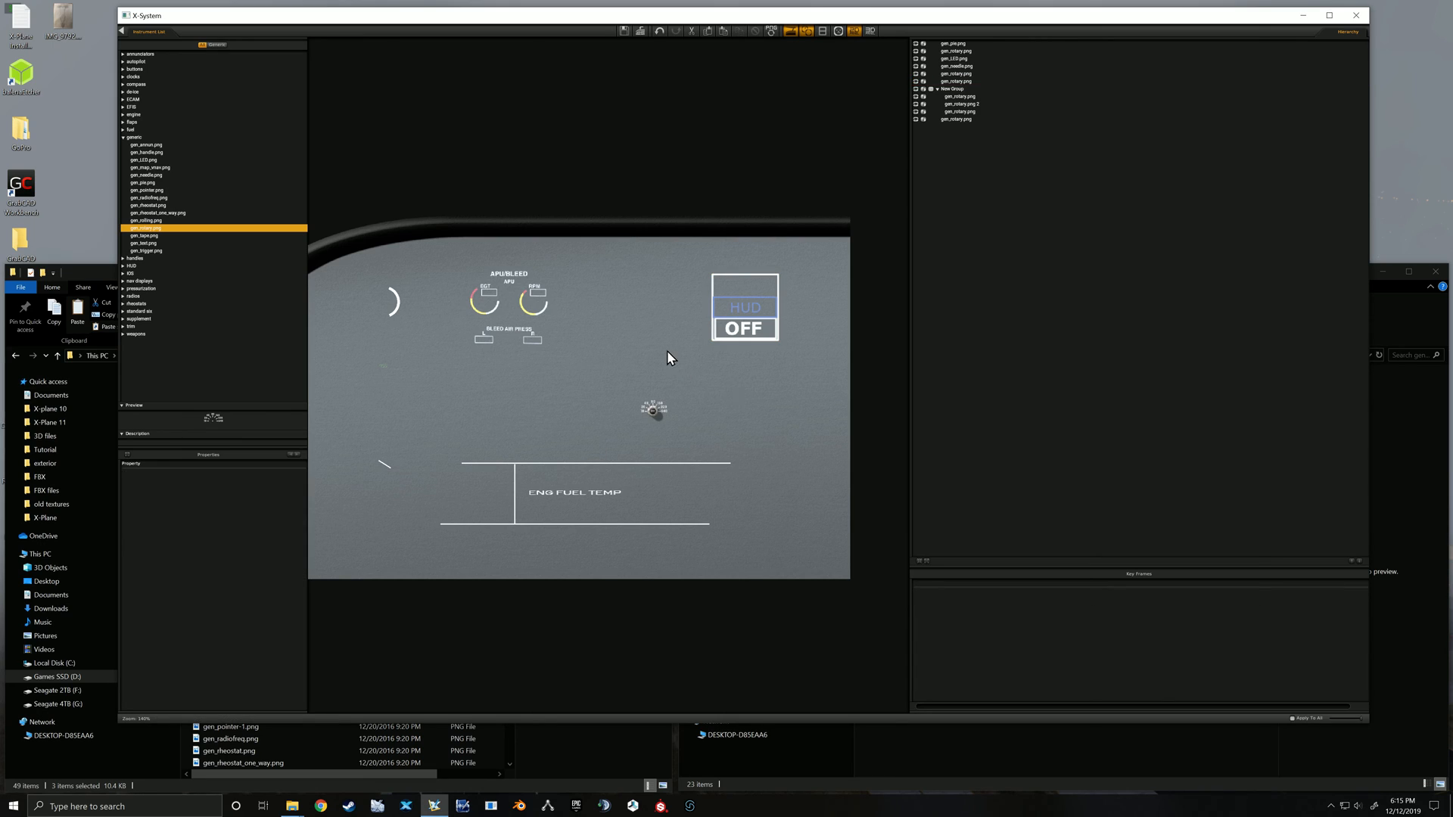
Review the properties of the HUD switch, New Group, its member rotary instruments, and the APU/BLEED page
{"action": "left_click", "coordinate": [752, 316]}
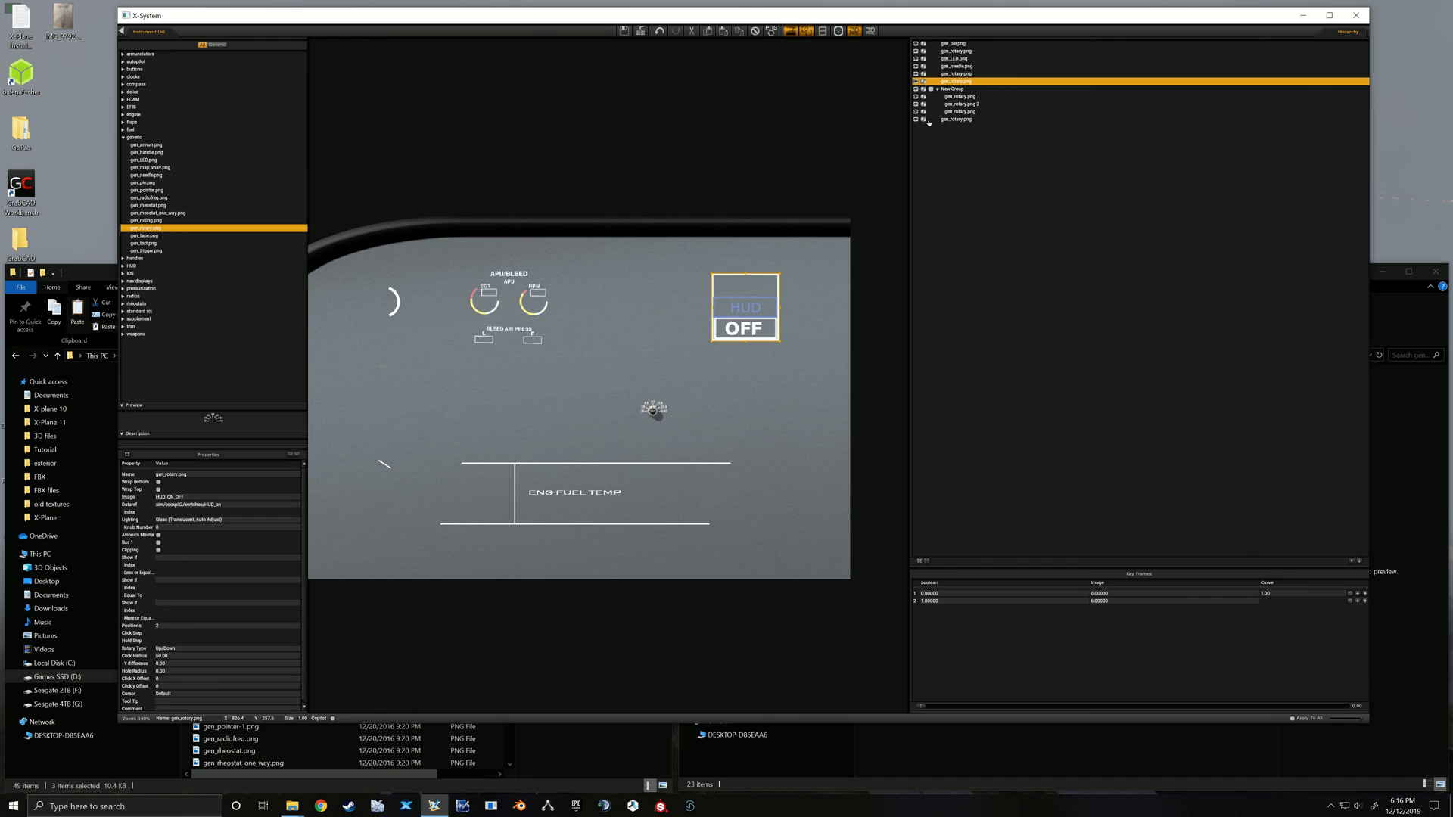
{"action": "left_click", "coordinate": [949, 90]}
{"action": "left_click", "coordinate": [959, 96]}
{"action": "left_click", "coordinate": [959, 111]}
{"action": "left_click", "coordinate": [959, 96]}
{"action": "left_click", "coordinate": [951, 89]}
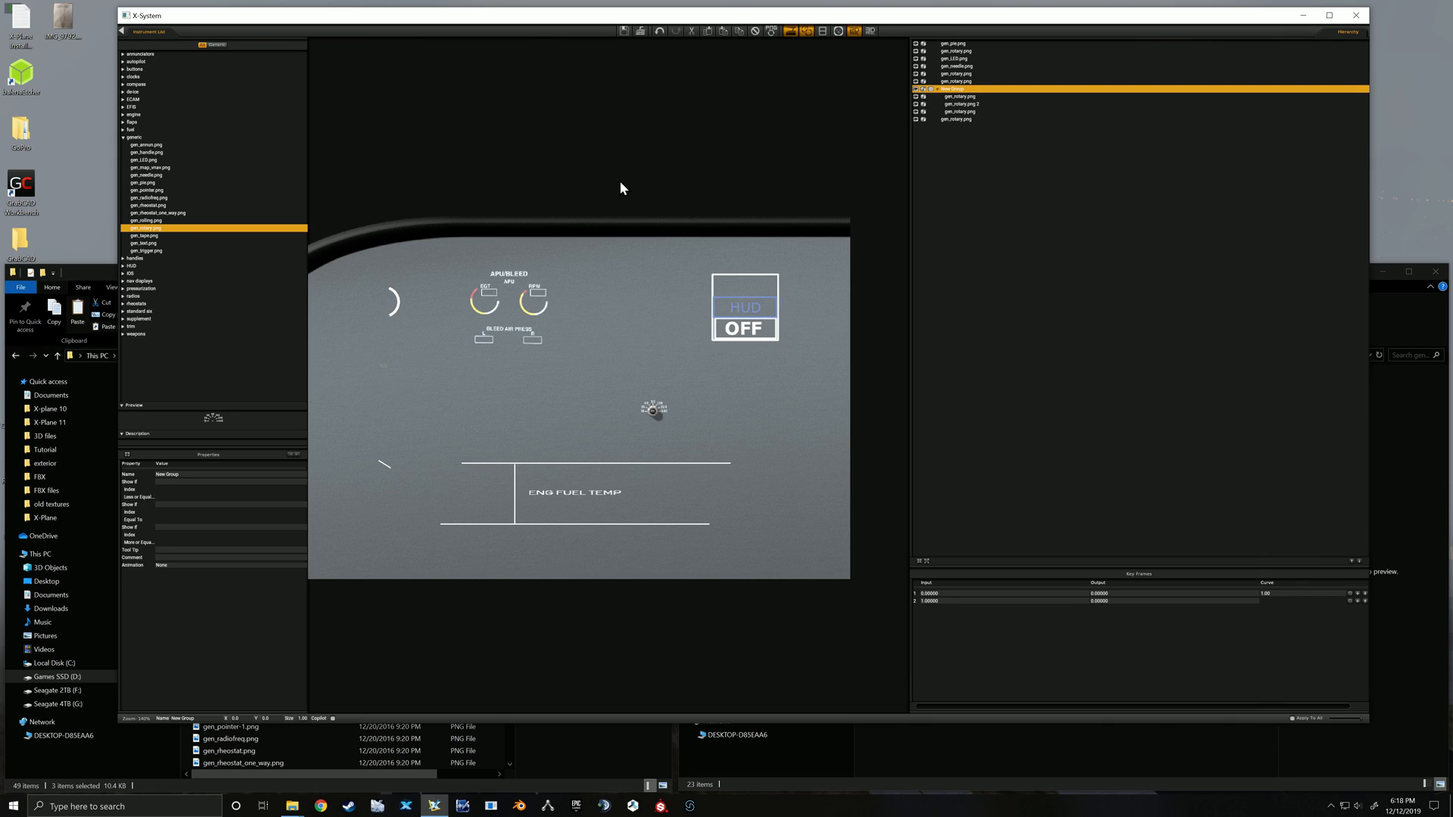
{"action": "left_click", "coordinate": [747, 304]}
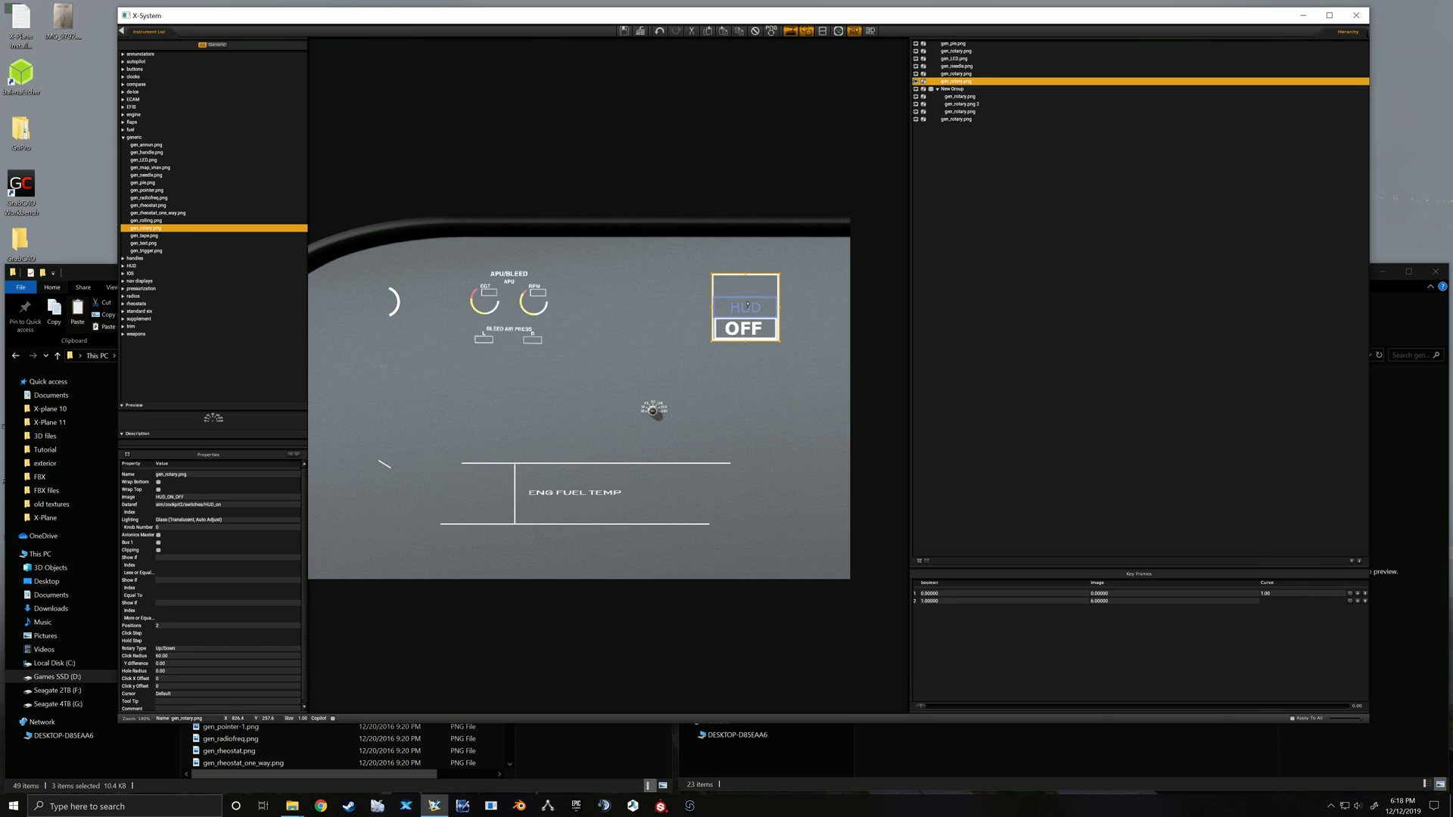
{"action": "left_click", "coordinate": [523, 305]}
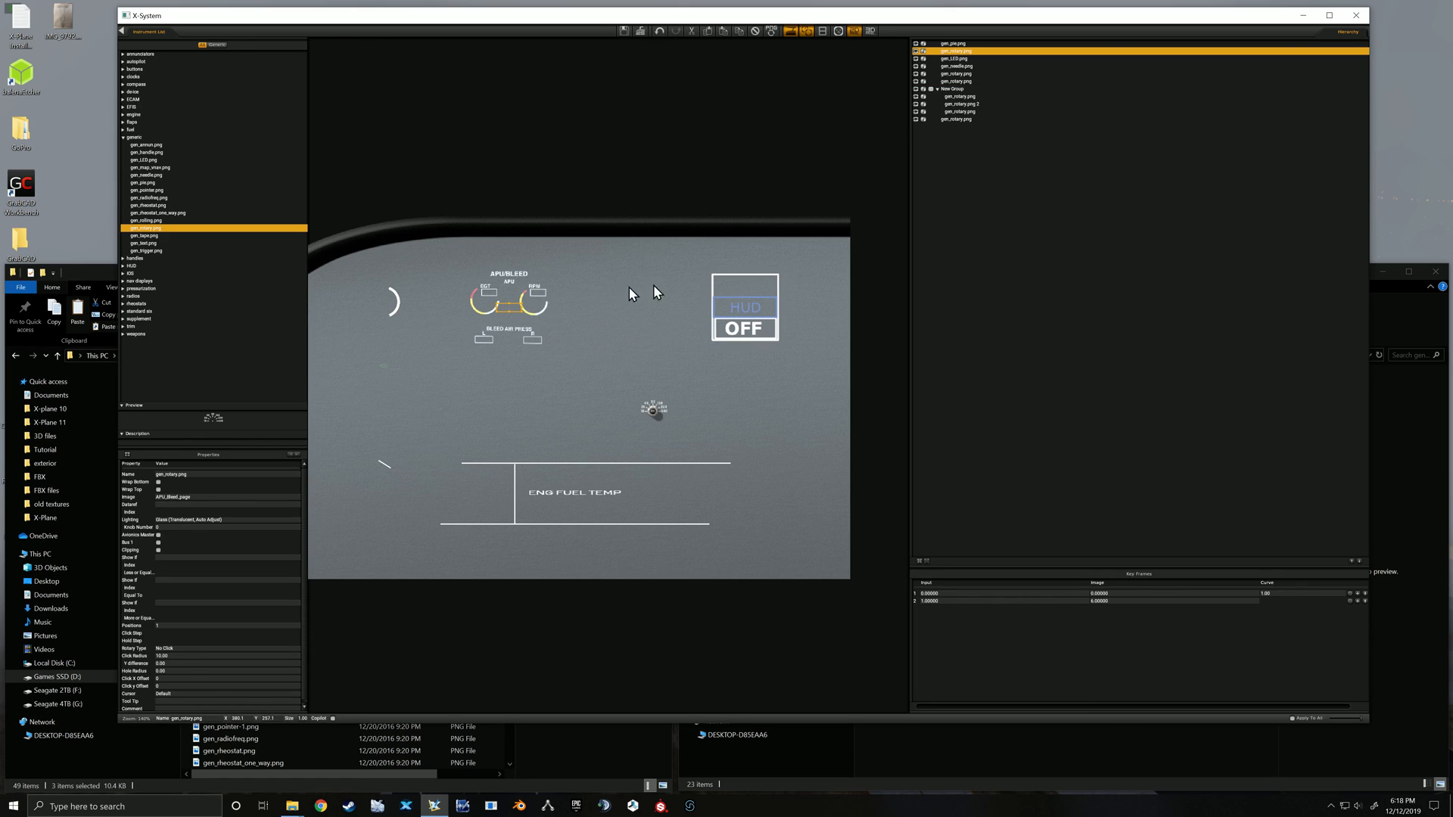
Move the needle onto the white pie arc and place the green LED display just below it
{"action": "left_click", "coordinate": [394, 297]}
{"action": "left_click", "coordinate": [384, 464]}
{"action": "left_click_drag", "start_coordinate": [386, 466], "coordinate": [386, 301]}
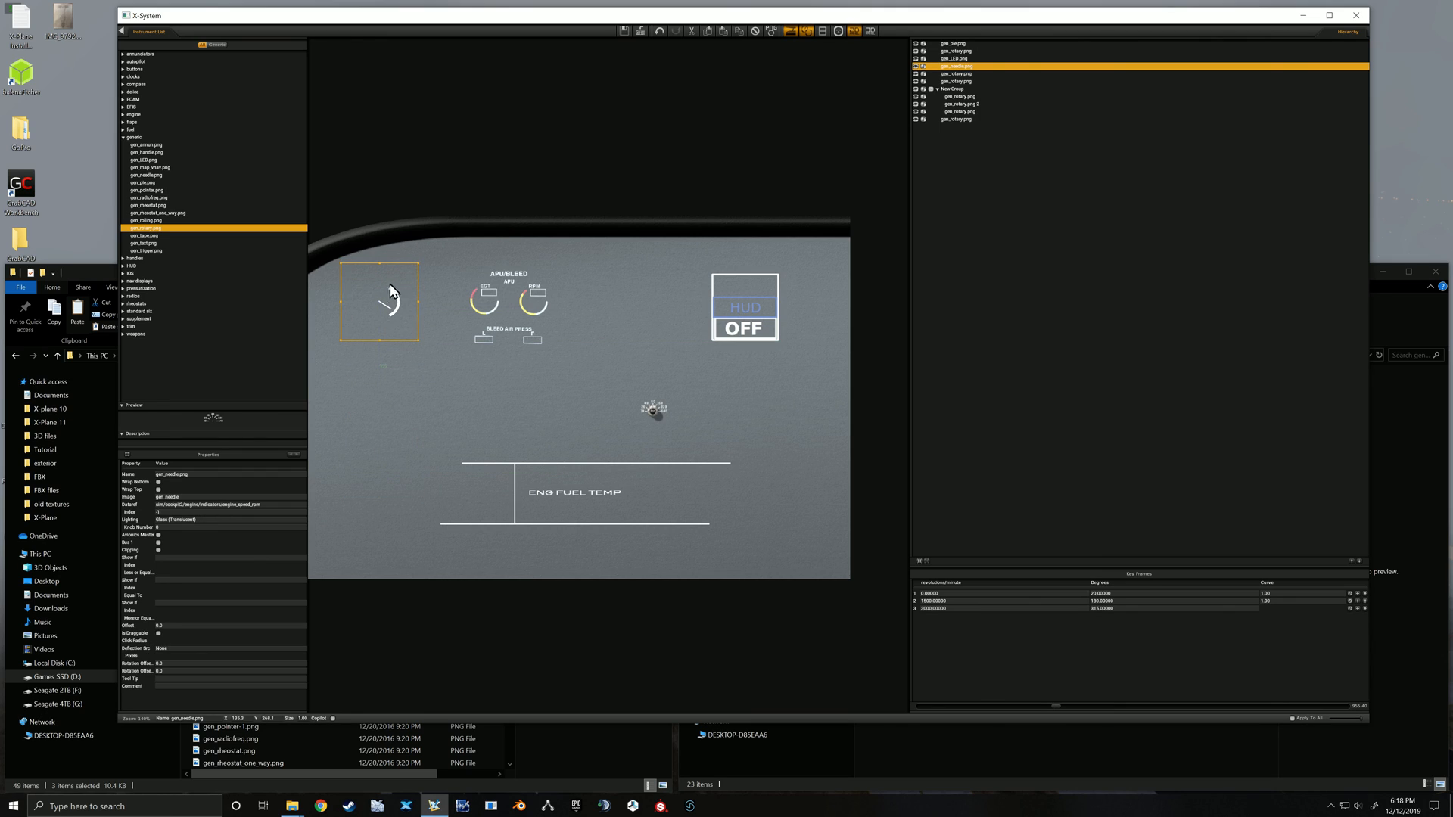
{"action": "left_click", "coordinate": [383, 367]}
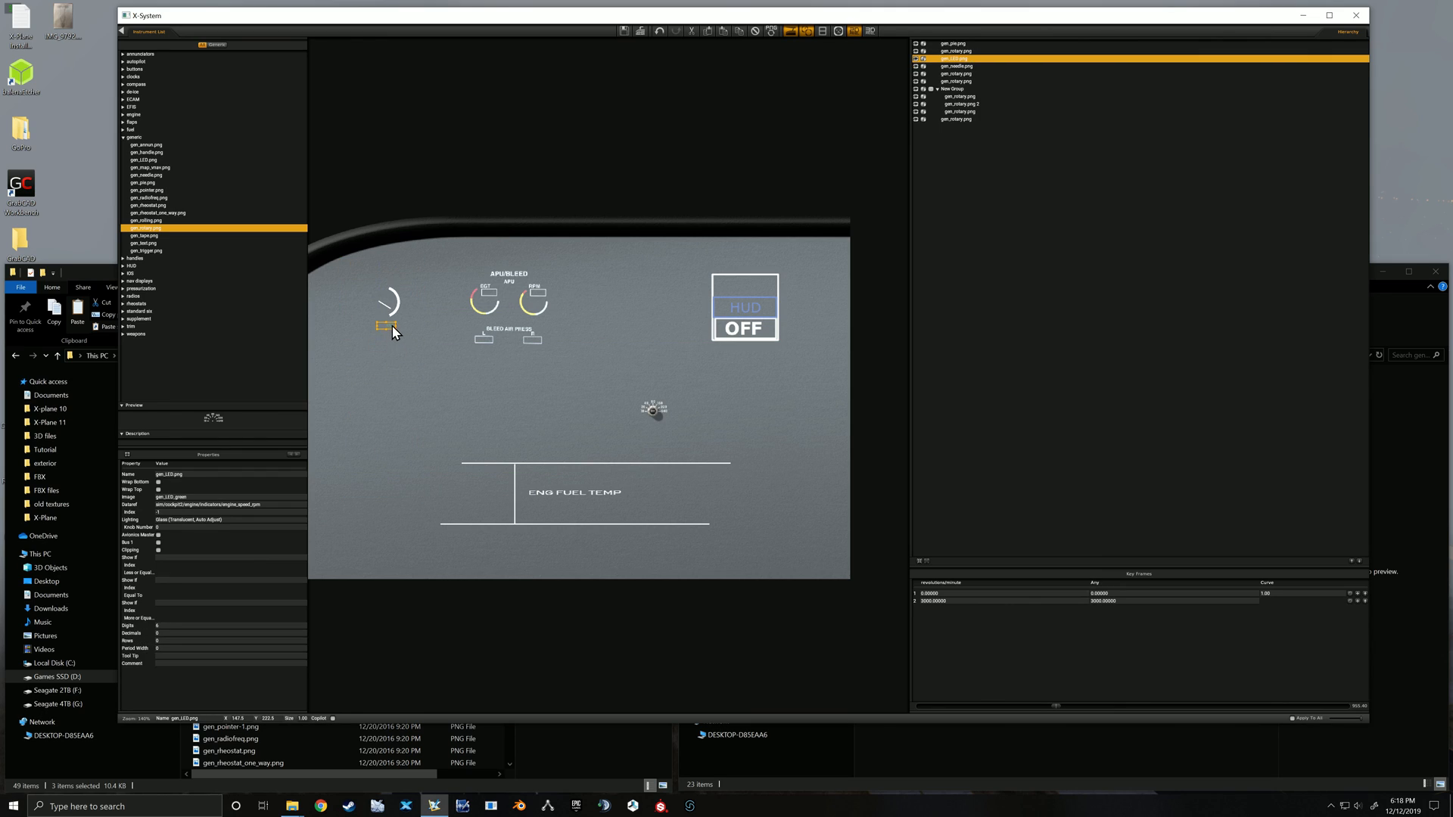
{"action": "left_click_drag", "start_coordinate": [390, 324], "coordinate": [391, 325]}
{"action": "left_click", "coordinate": [438, 347]}
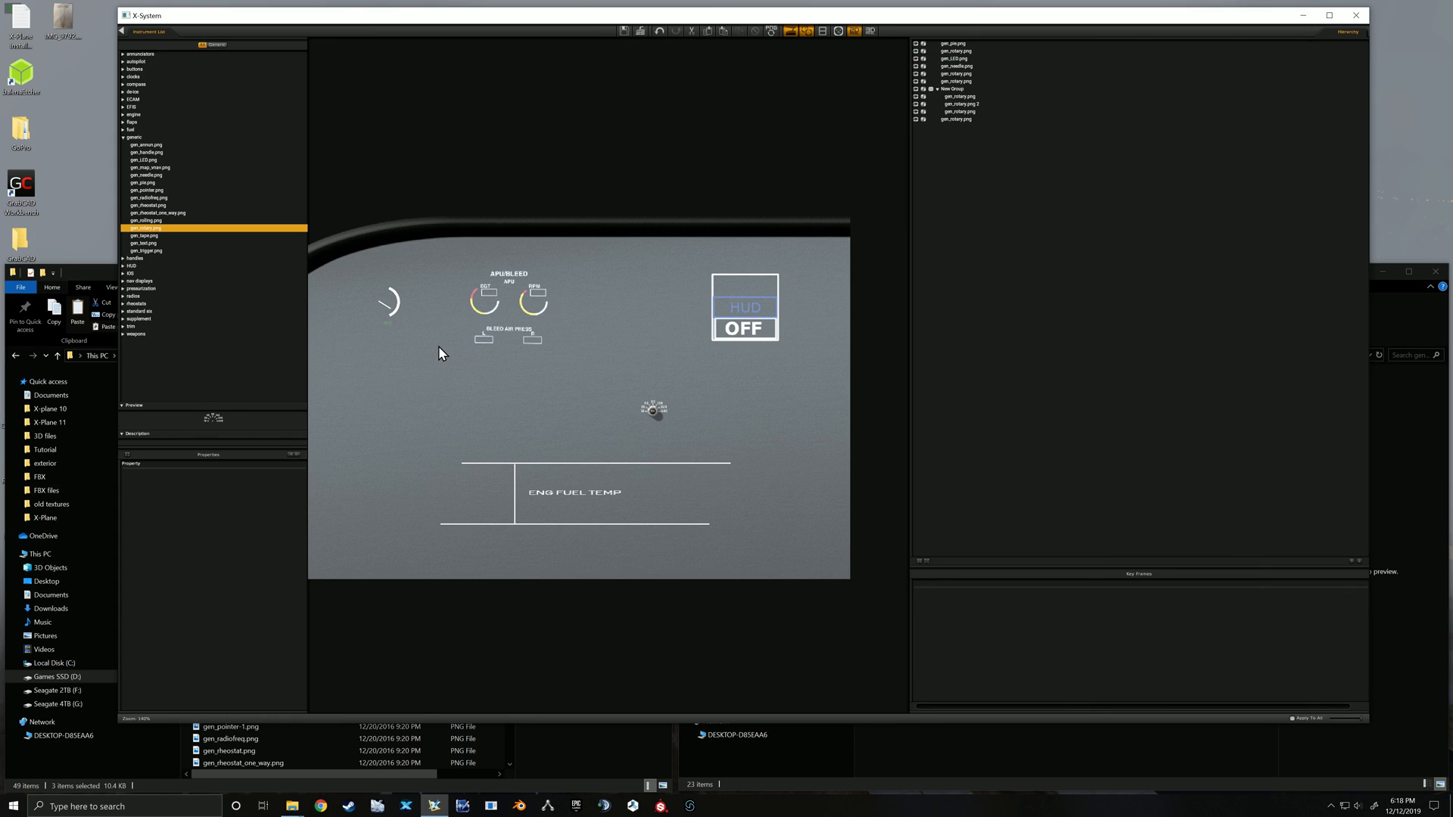